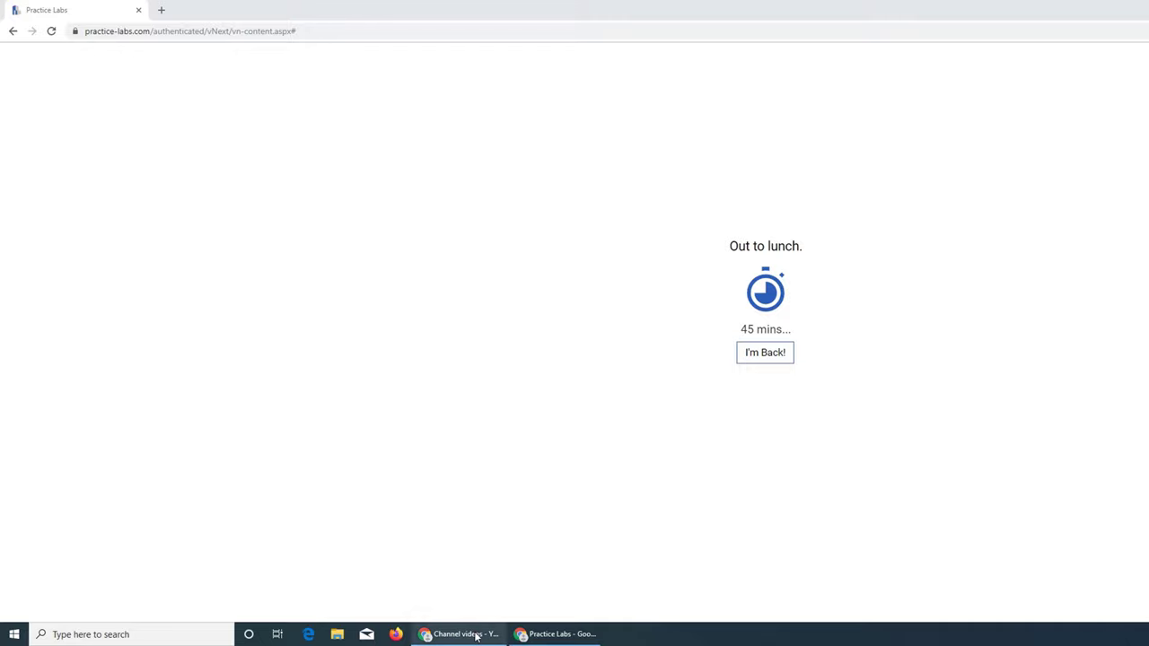
# Set the channel videos window aside and end the lunch break to resume the Windows 10 lab.
pyautogui.click(476, 635)
pyautogui.click(477, 634)
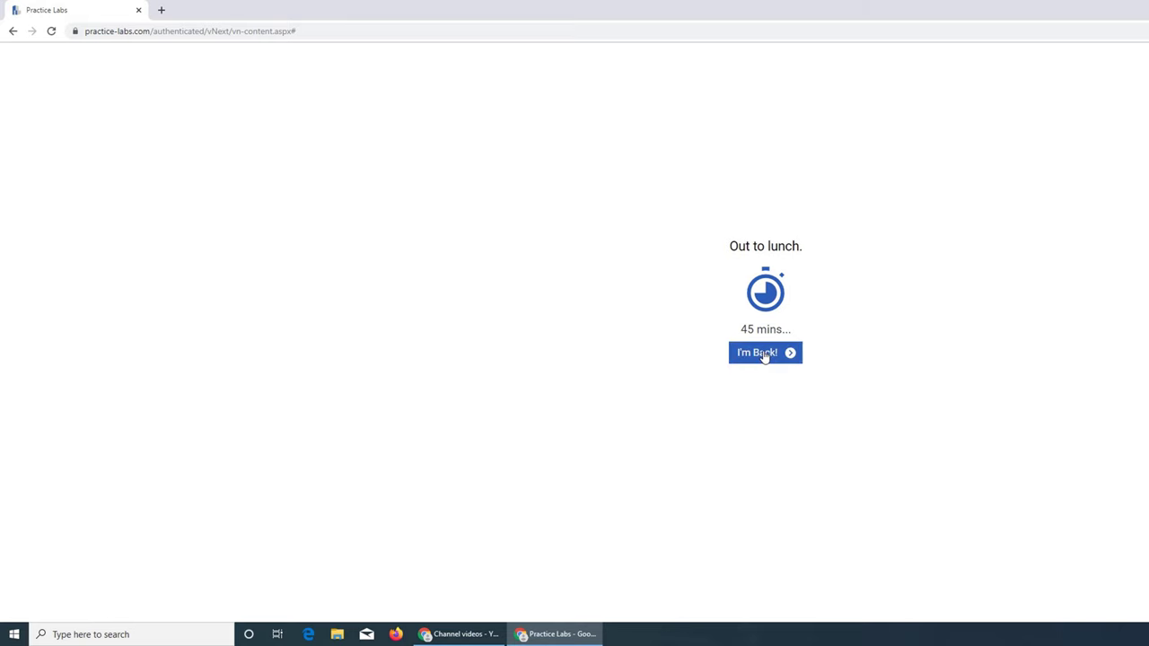
pyautogui.click(764, 356)
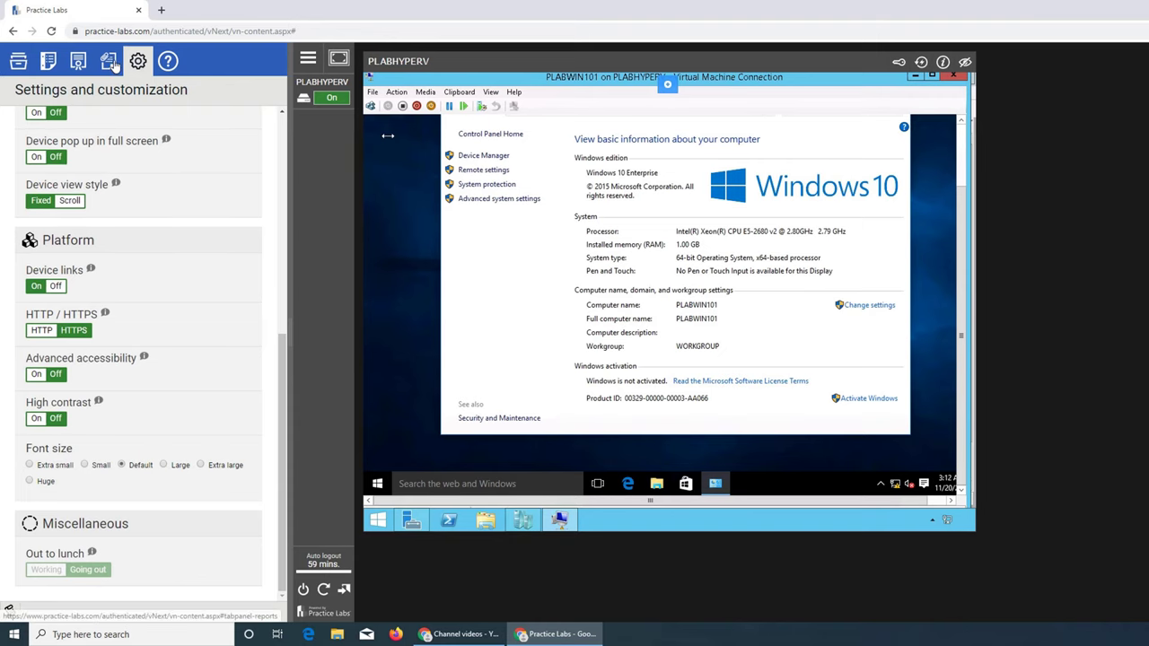
# Show the Windows 10 lab's exercise list and start the lab at its Introduction page.
pyautogui.click(18, 60)
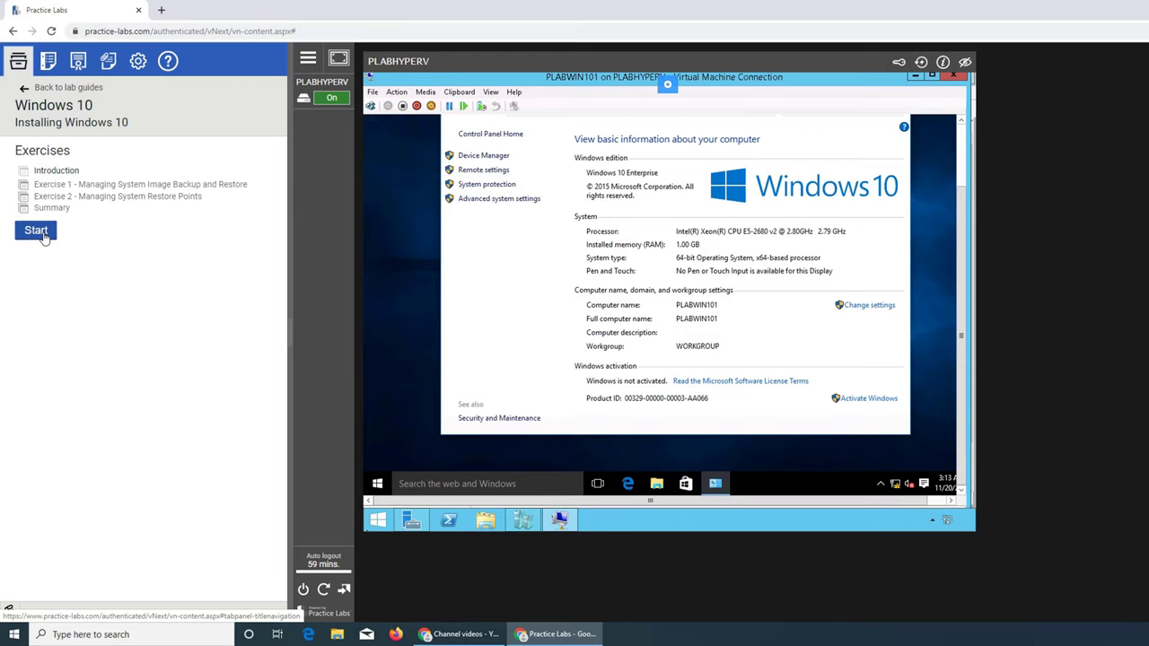
pyautogui.click(43, 234)
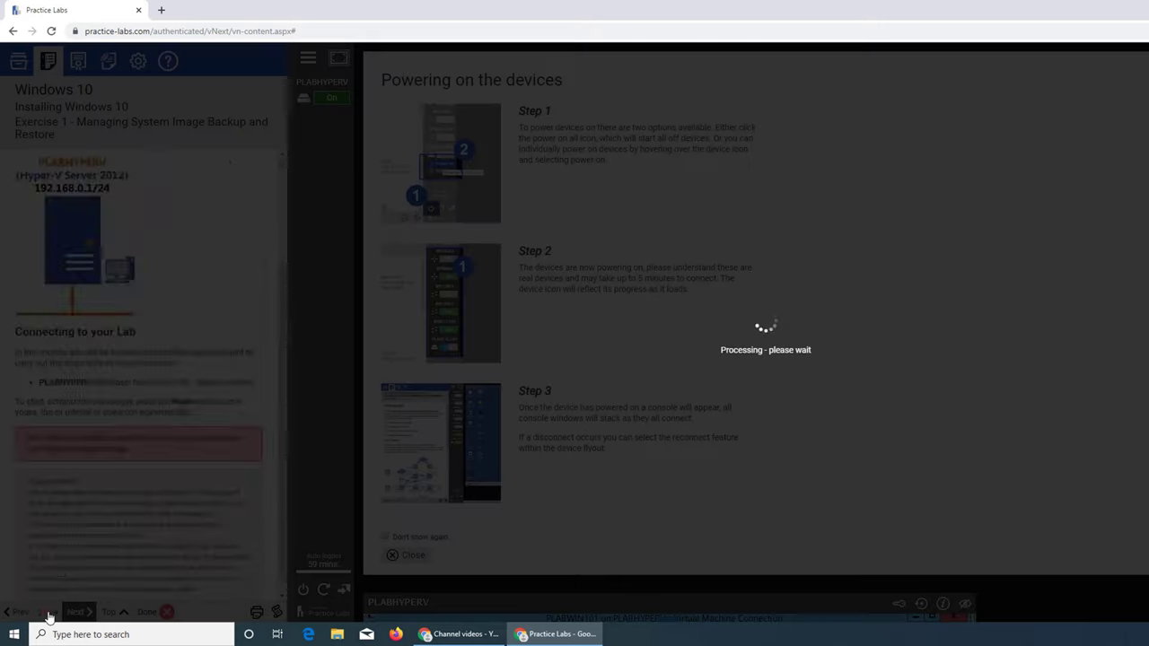
# Open Exercise 1, Managing System Image Backup and Restore, and read through all its instructions.
pyautogui.click(52, 611)
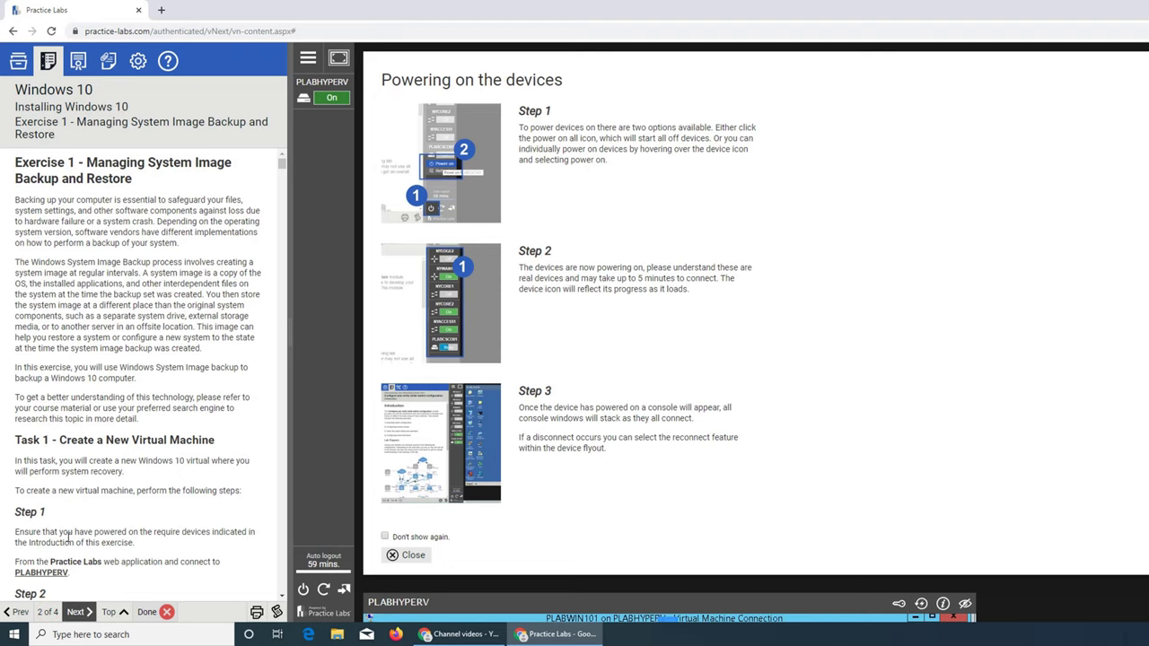
pyautogui.scroll(-3, 145, 242)
pyautogui.scroll(3, 145, 242)
pyautogui.scroll(-7, 116, 220)
pyautogui.scroll(-6, 121, 233)
pyautogui.scroll(-5, 121, 233)
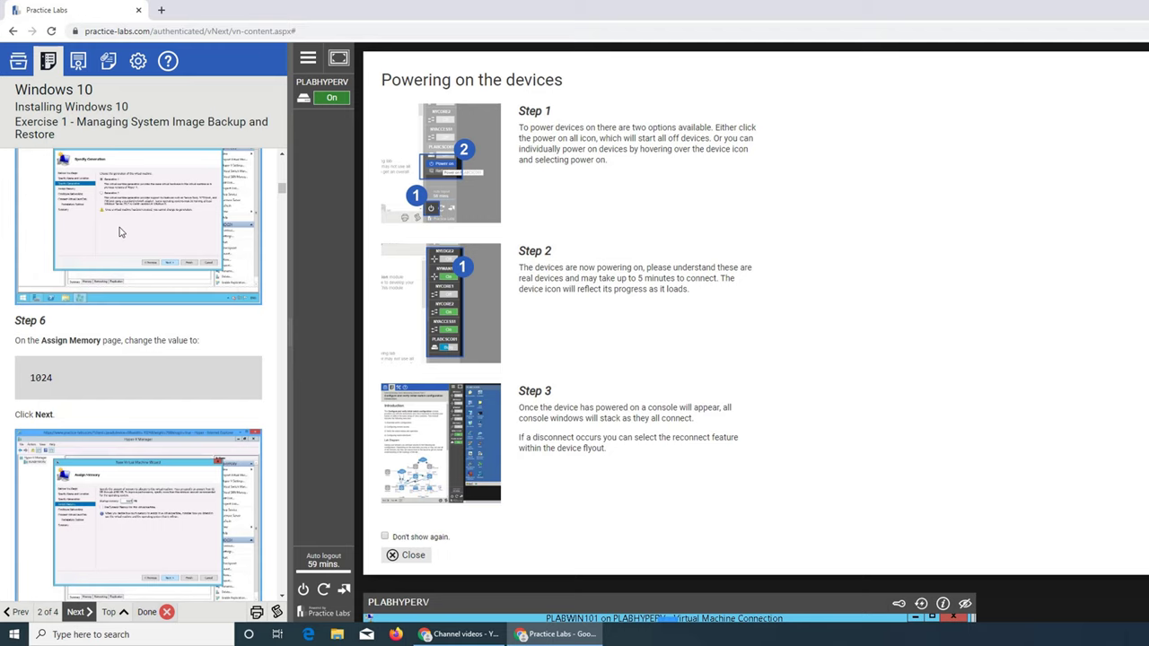
pyautogui.scroll(-10, 121, 232)
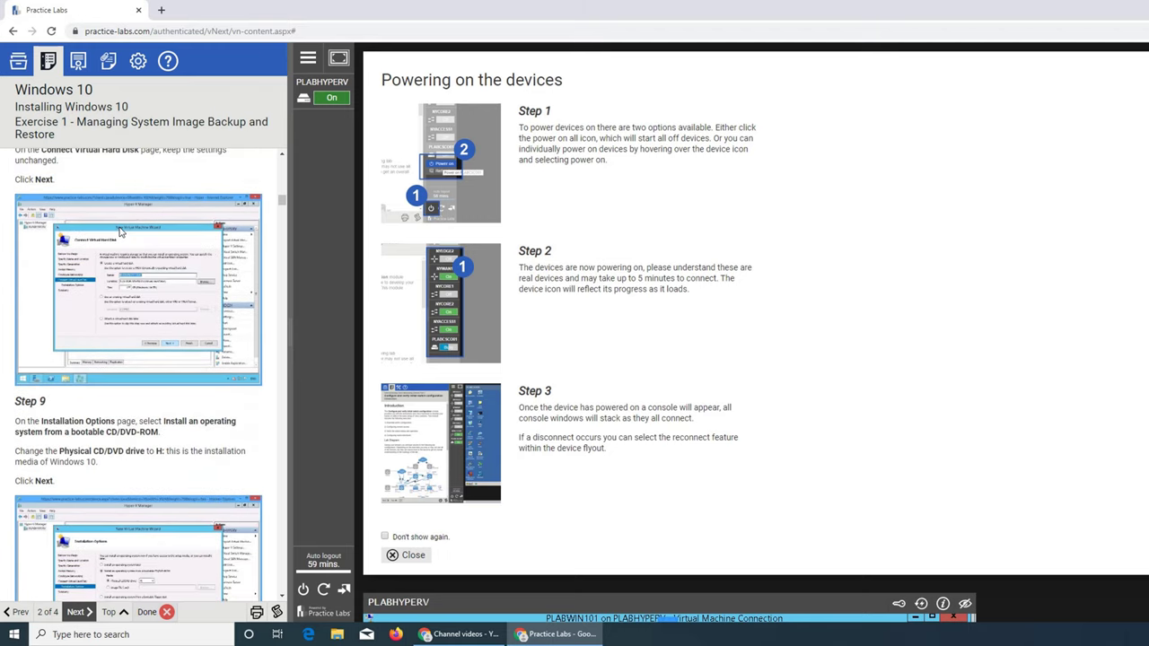
pyautogui.scroll(-10, 125, 233)
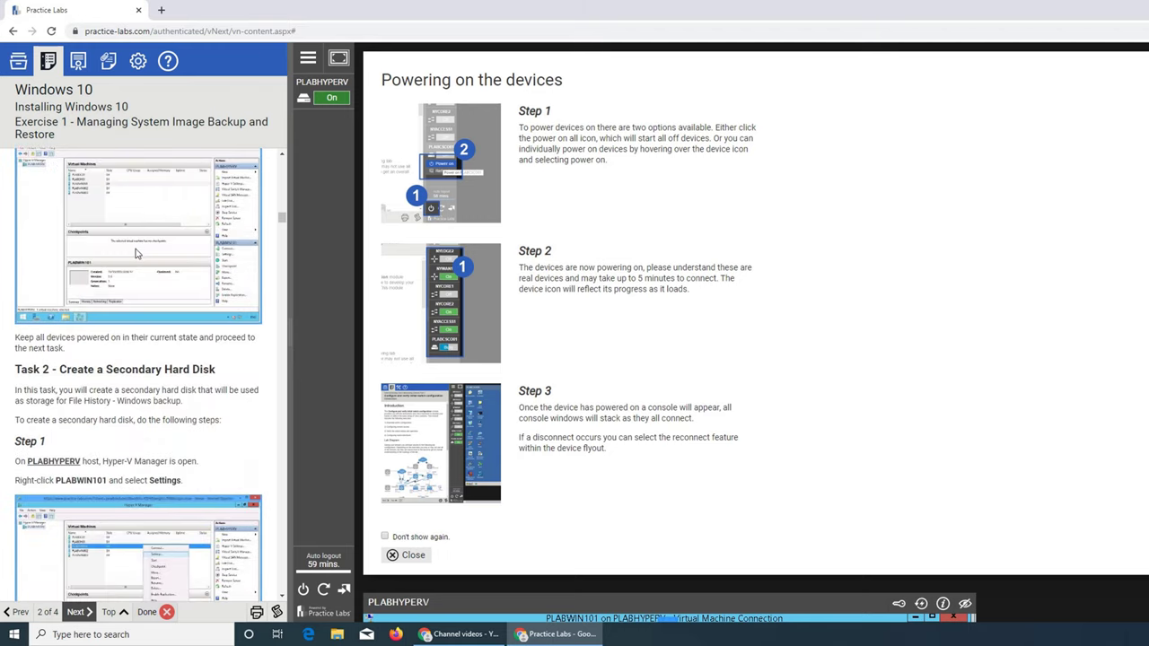
pyautogui.scroll(-10, 154, 425)
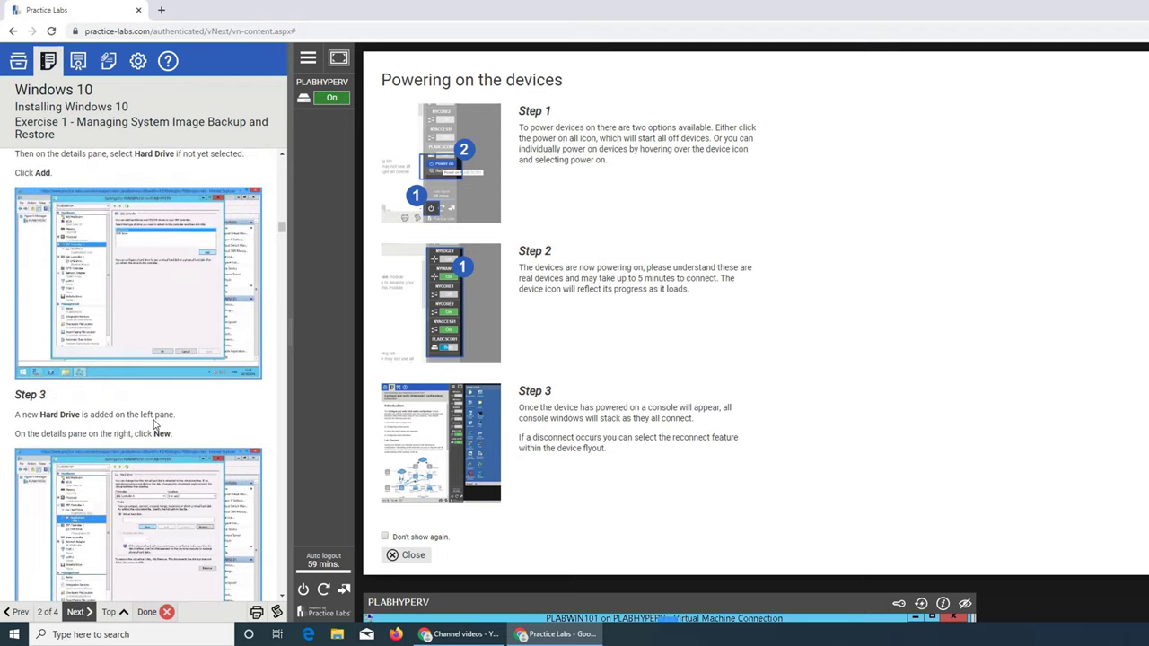
pyautogui.scroll(-15, 155, 425)
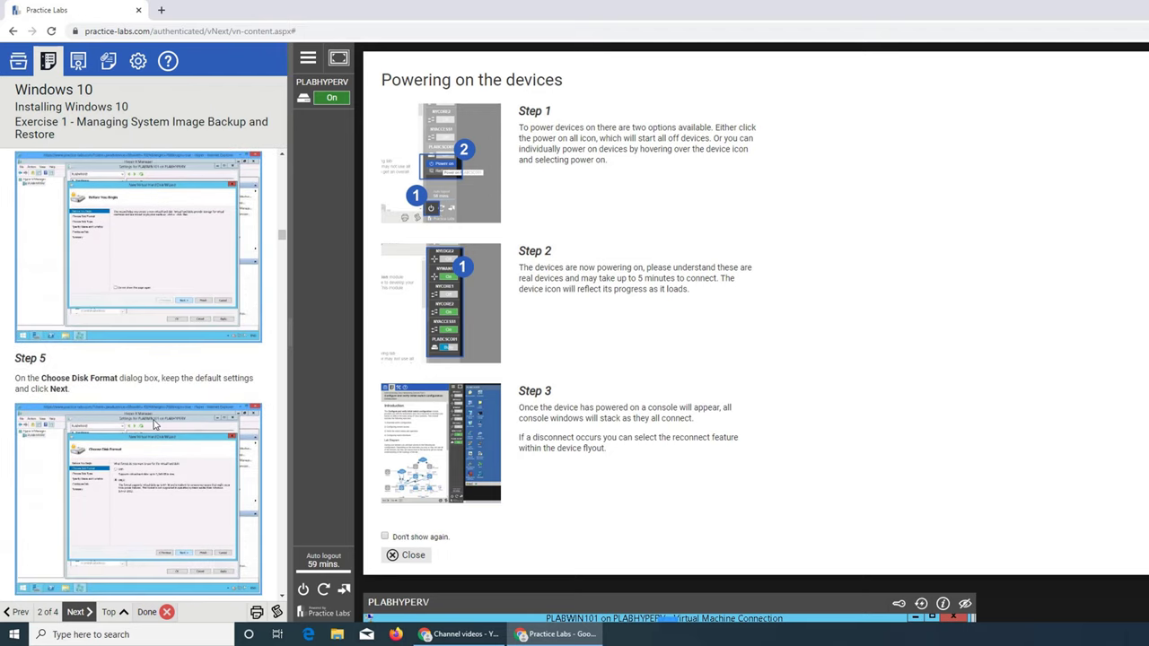
pyautogui.scroll(-5, 154, 424)
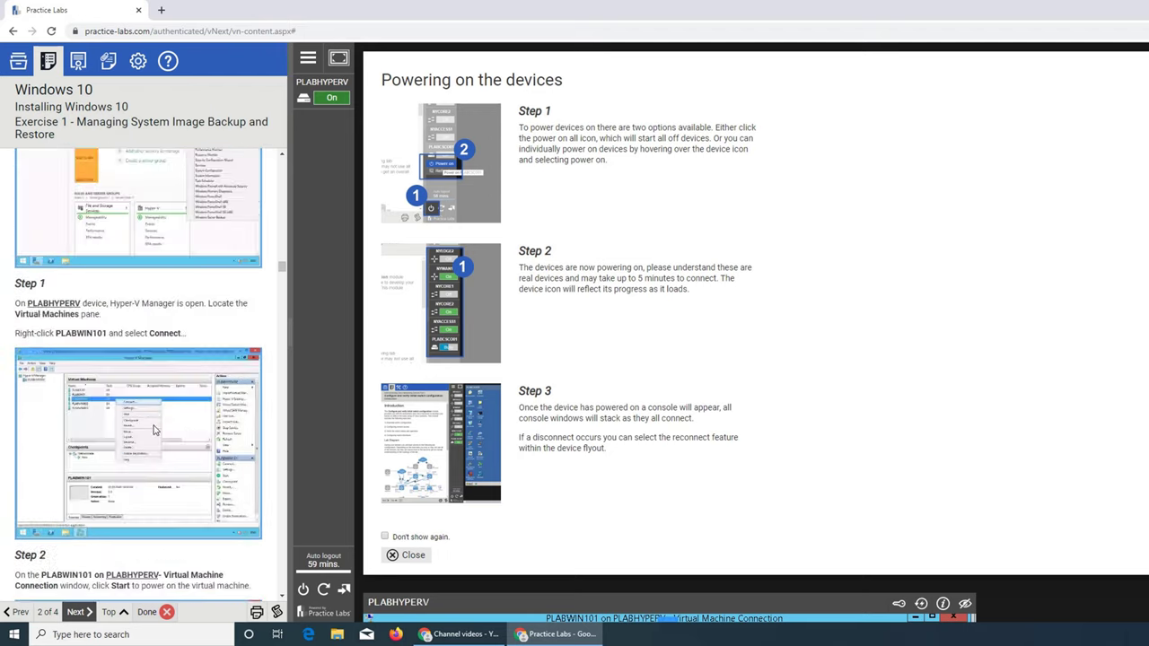
pyautogui.scroll(-12, 153, 428)
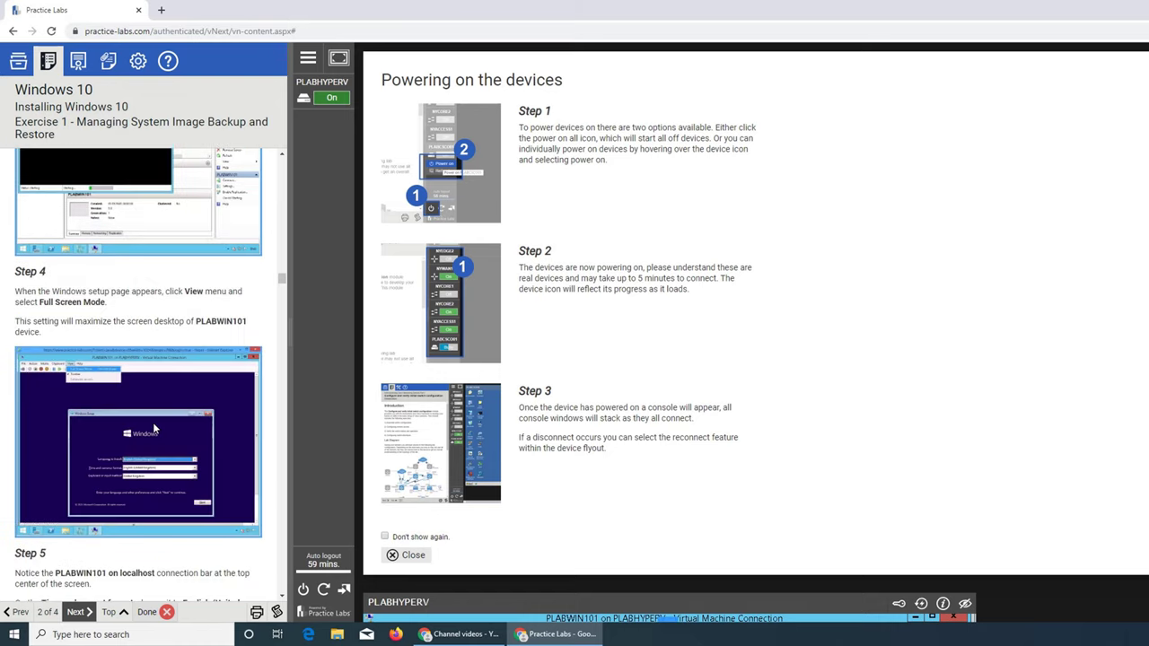
pyautogui.scroll(-12, 154, 428)
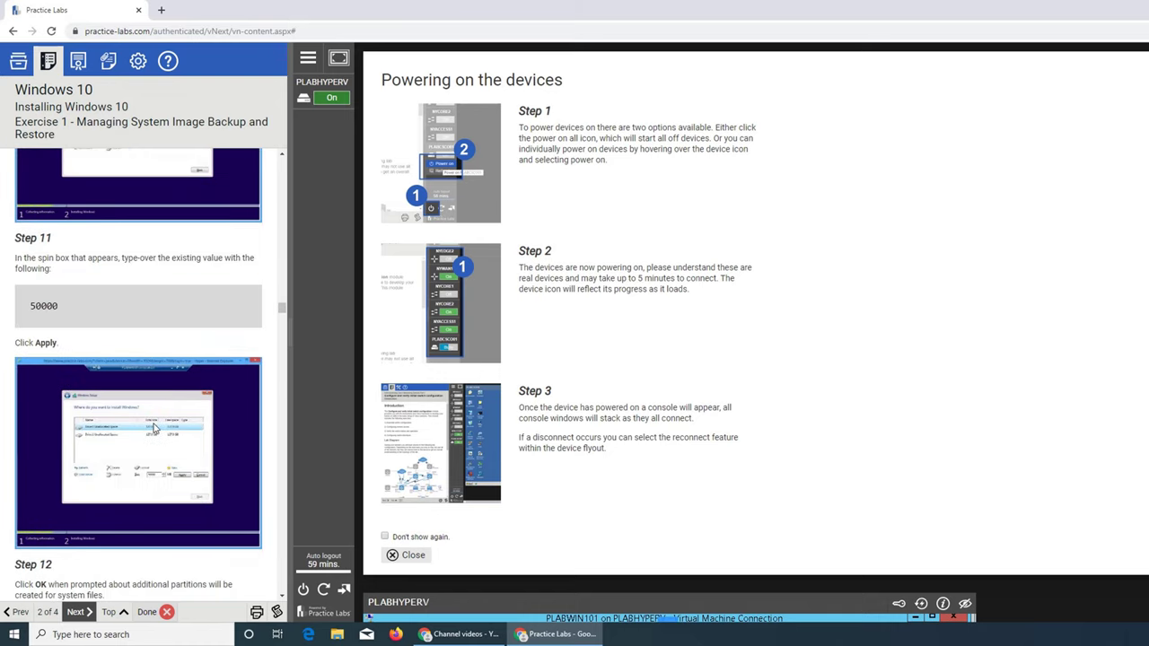
pyautogui.scroll(-10, 133, 332)
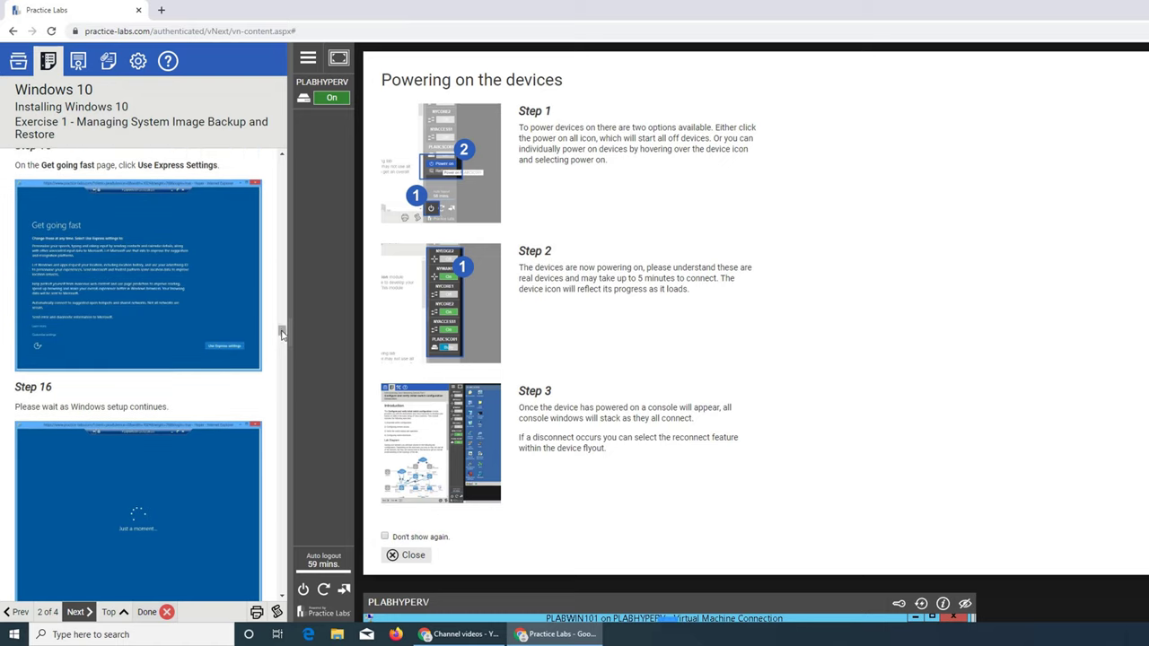
pyautogui.moveTo(283, 334); pyautogui.dragTo(286, 420)
pyautogui.scroll(-10, 285, 420)
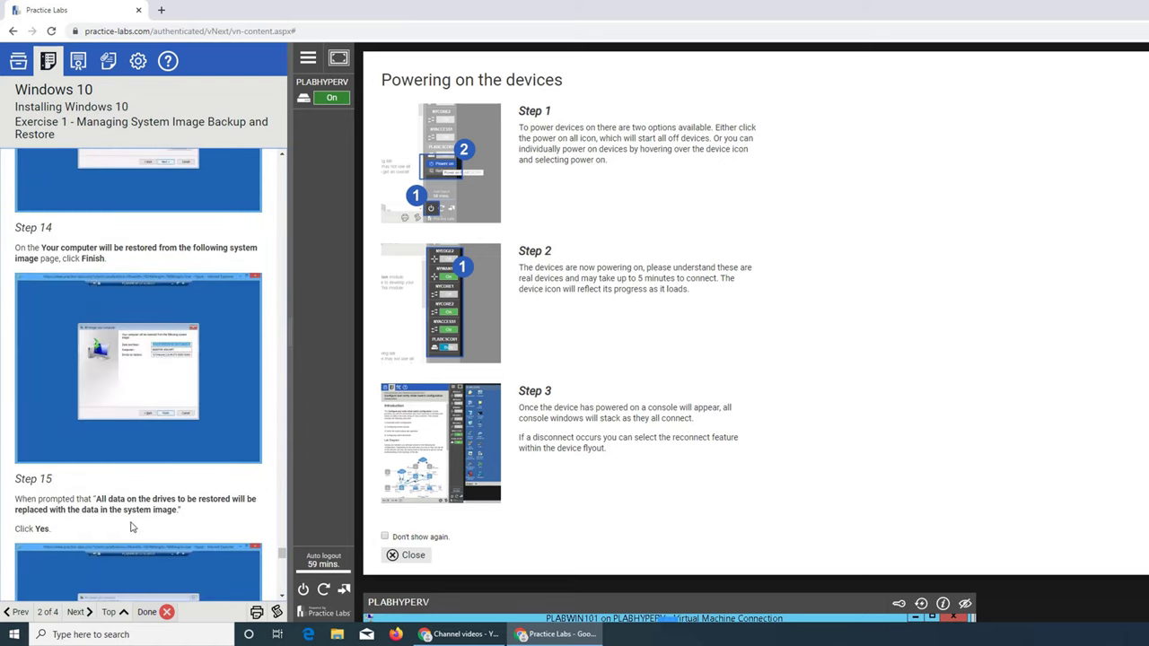
pyautogui.scroll(-3, 179, 434)
pyautogui.scroll(-5, 98, 461)
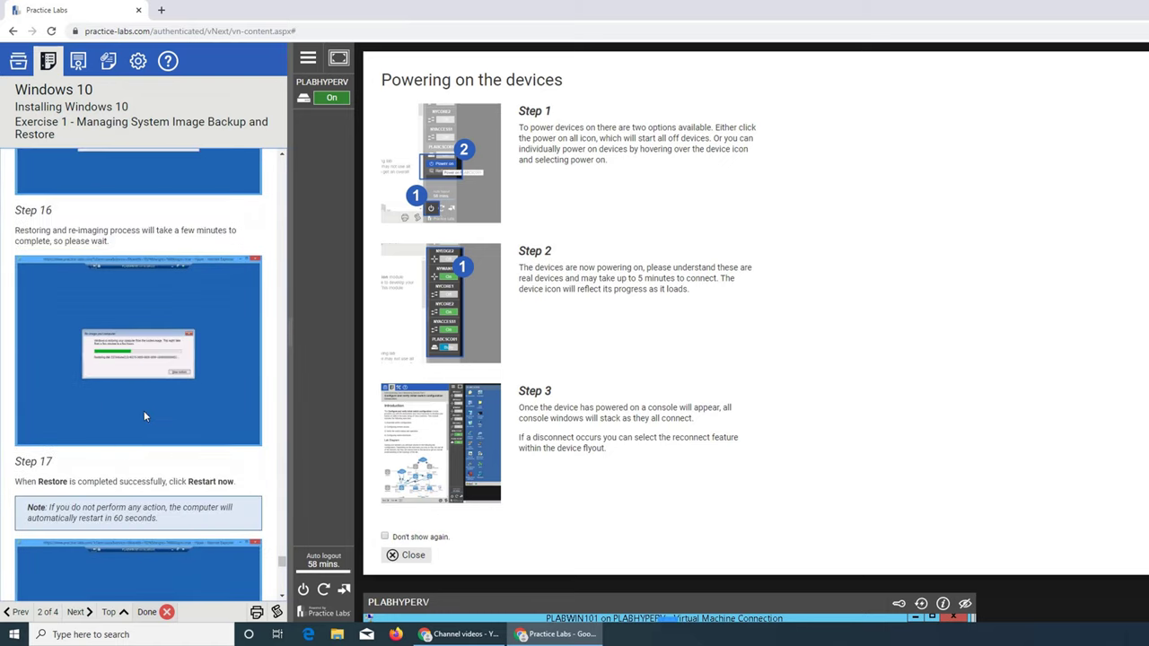
pyautogui.scroll(-3, 126, 473)
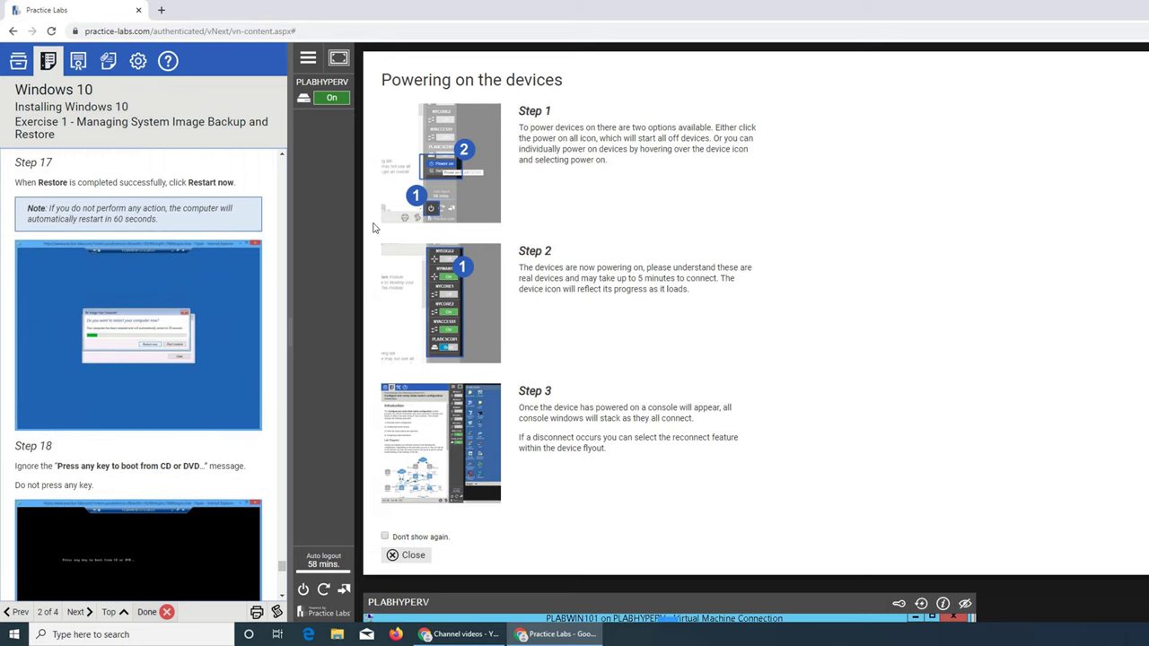
pyautogui.moveTo(335, 105)
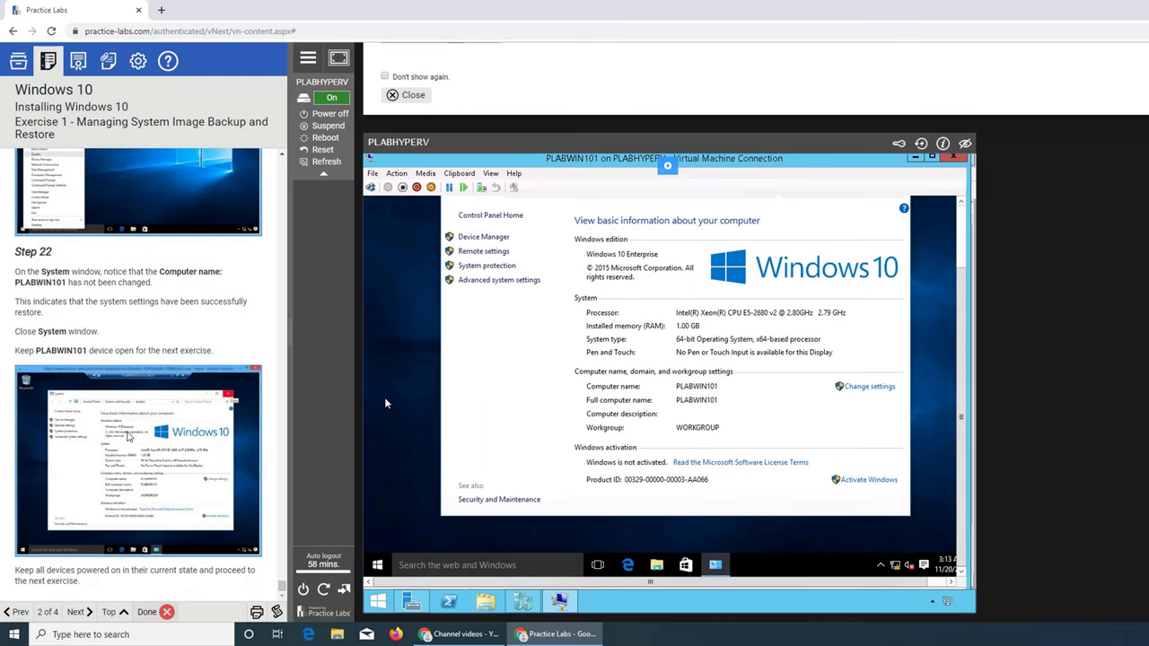
# Advance to Exercise 2, check PLABHYPERV's power options, and bring the VM Connection window into view.
pyautogui.click(76, 612)
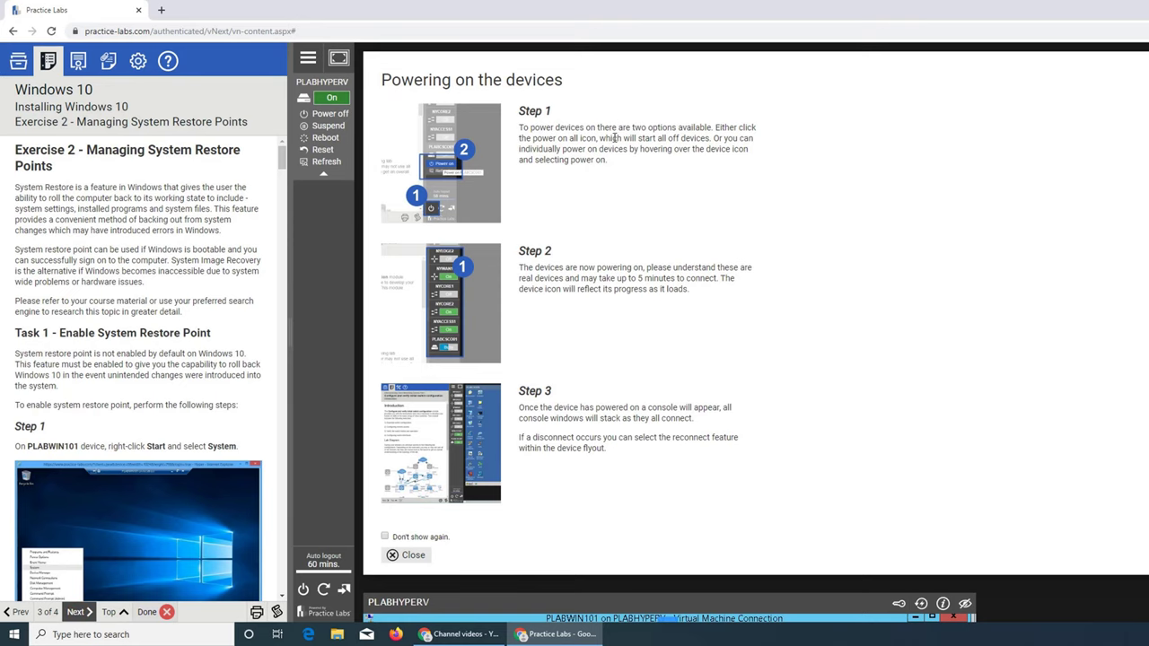
pyautogui.click(332, 99)
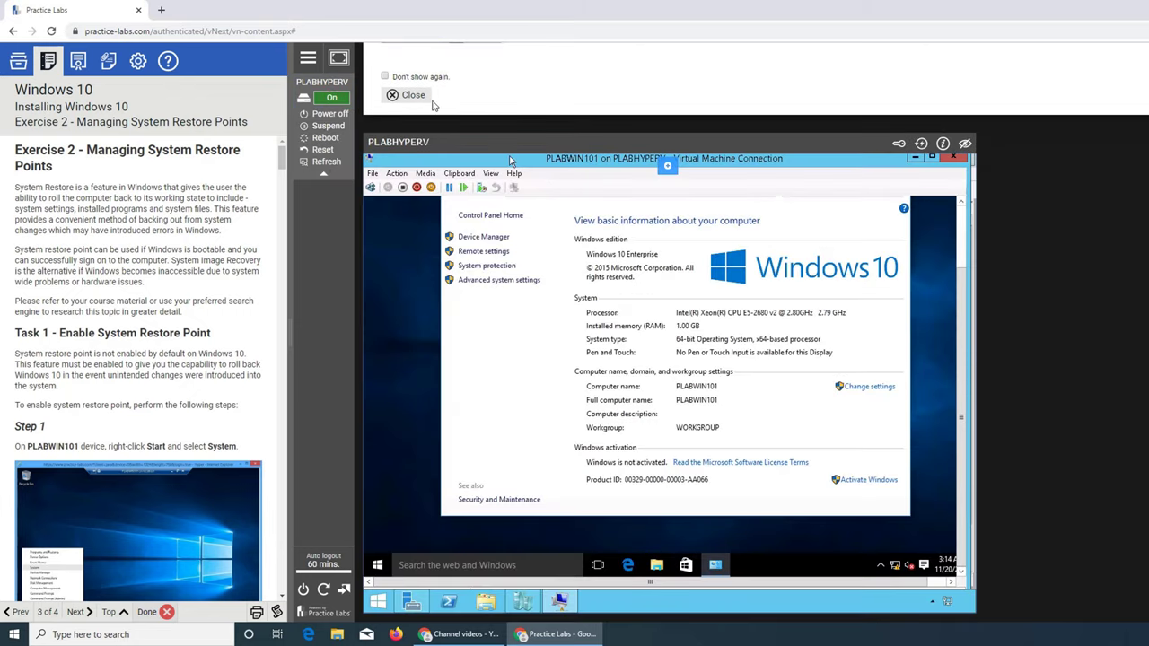
pyautogui.scroll(3, 549, 129)
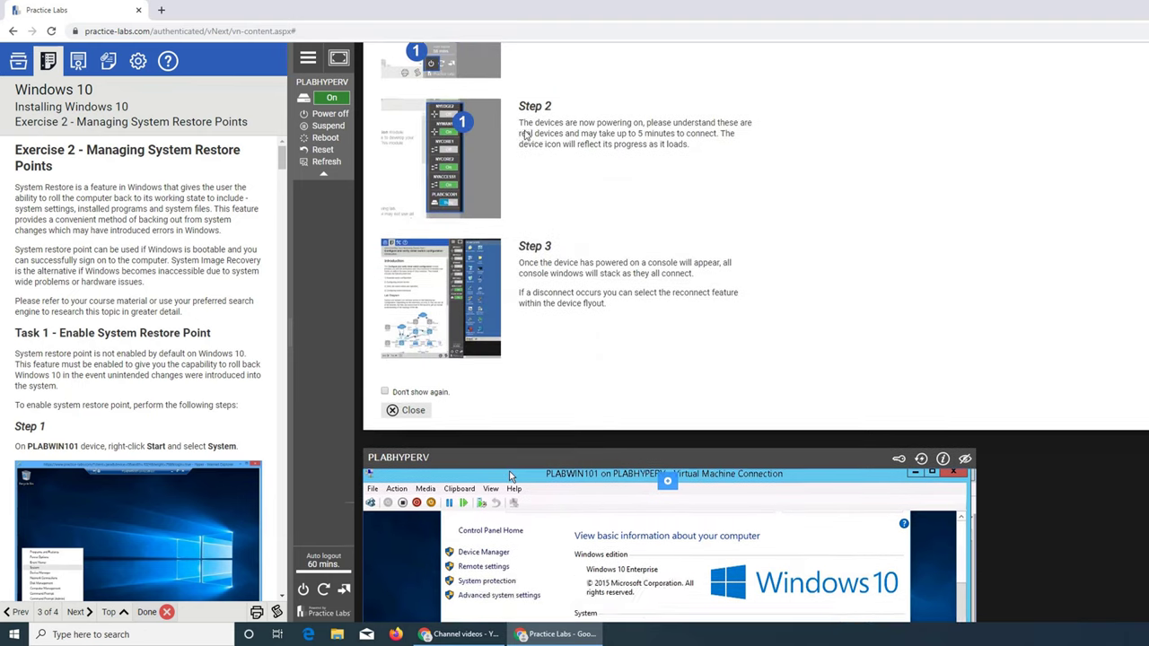
pyautogui.scroll(-3, 522, 130)
pyautogui.scroll(5, 525, 132)
pyautogui.scroll(-5, 542, 101)
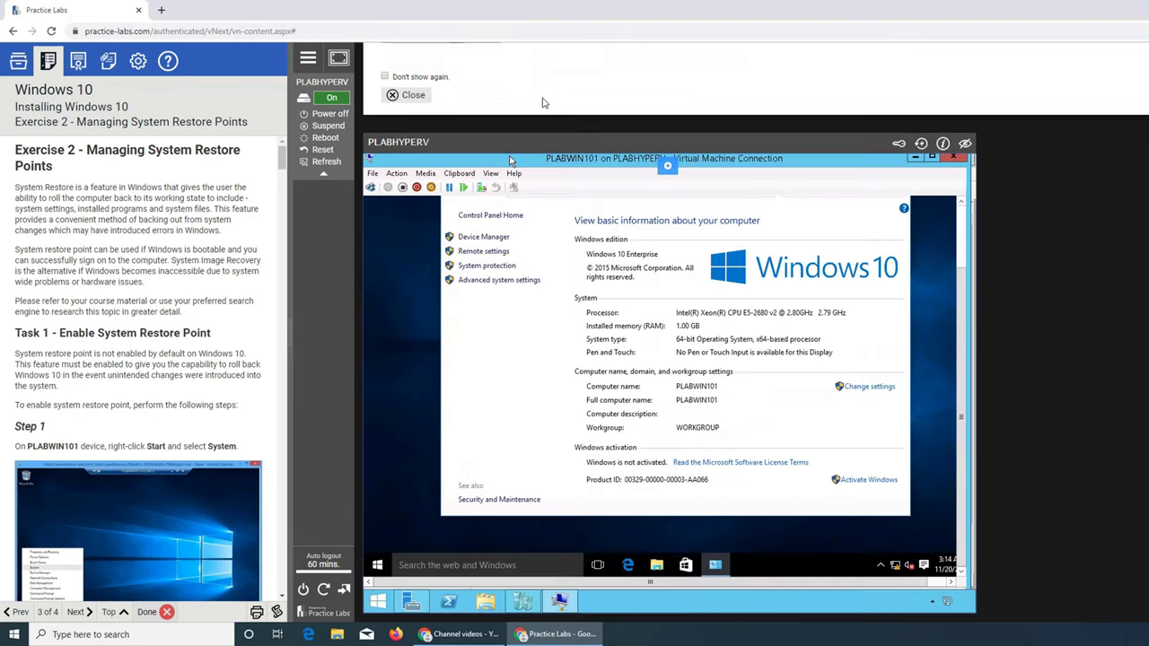
pyautogui.scroll(-1, 412, 106)
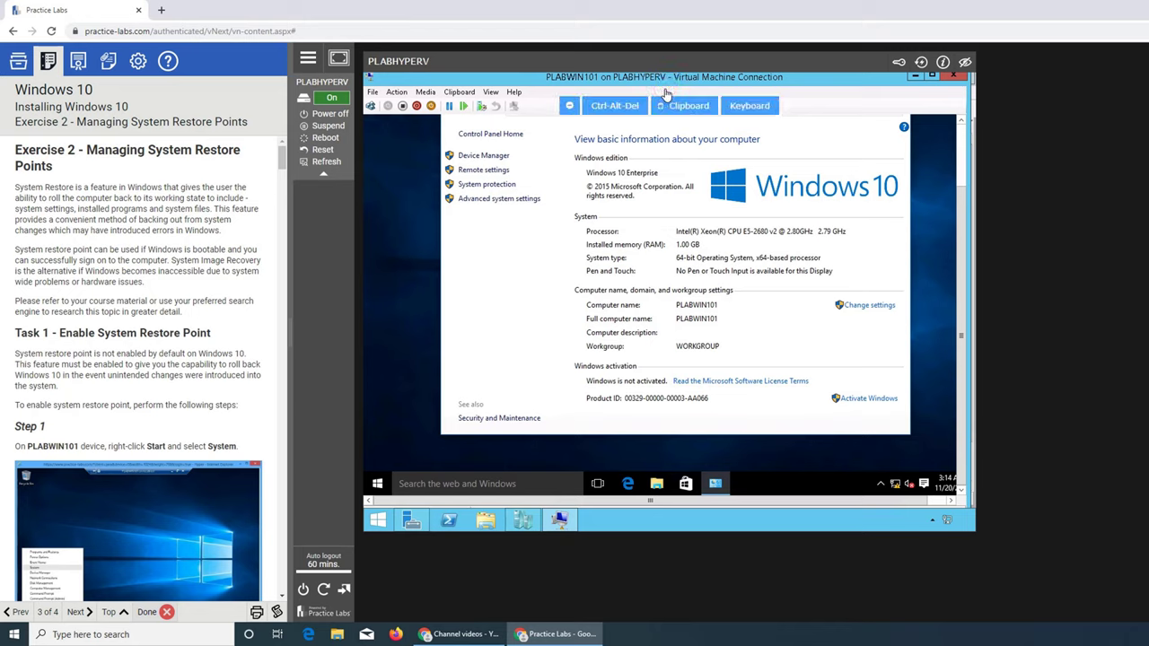
# Collapse the VM console's Ctrl-Alt-Del / Clipboard / Keyboard quick-action bar.
pyautogui.click(569, 106)
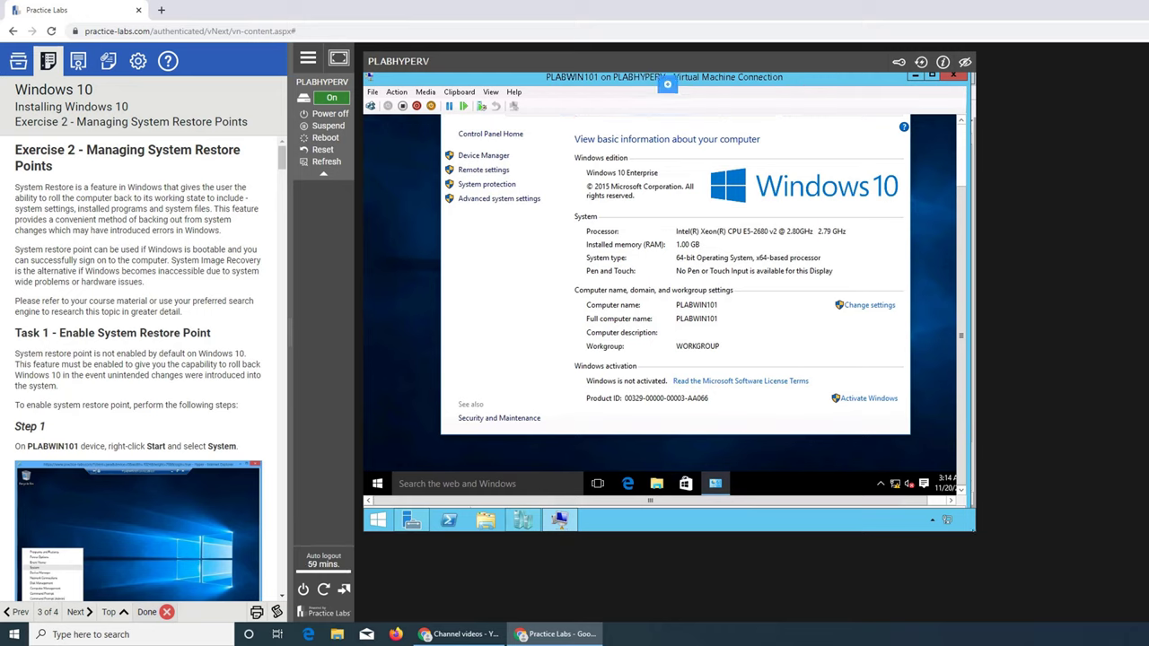
pyautogui.moveTo(977, 530)
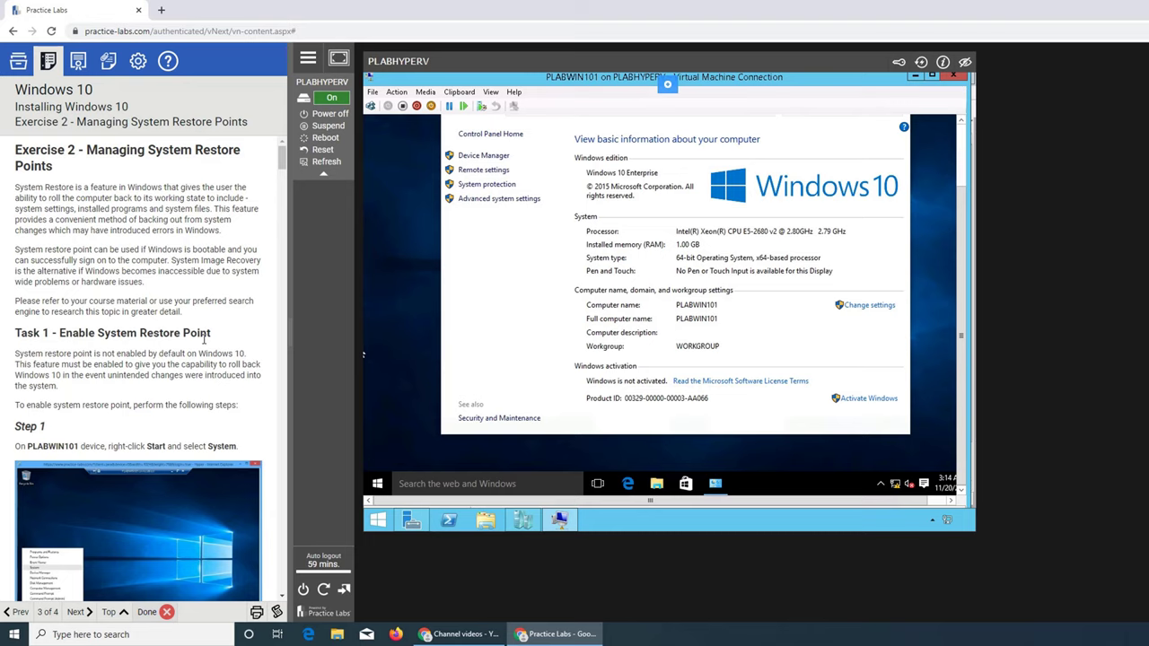
# Look through the Settings and customization panel, then go back to the Windows 10 exercises list.
pyautogui.click(137, 63)
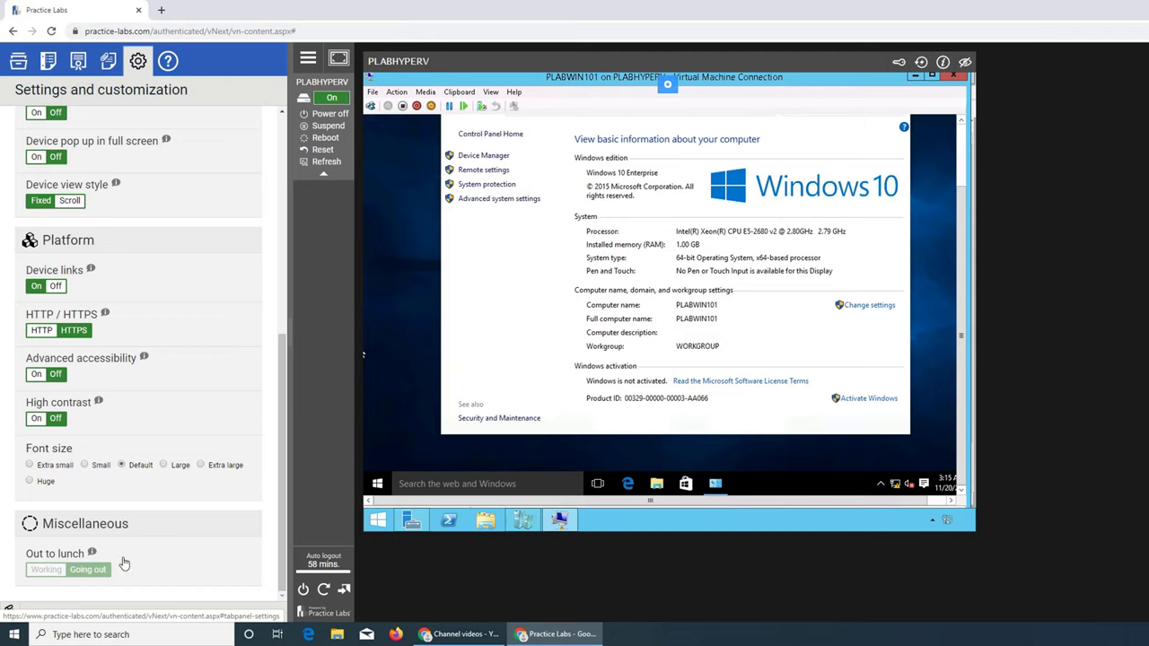
pyautogui.scroll(5, 157, 544)
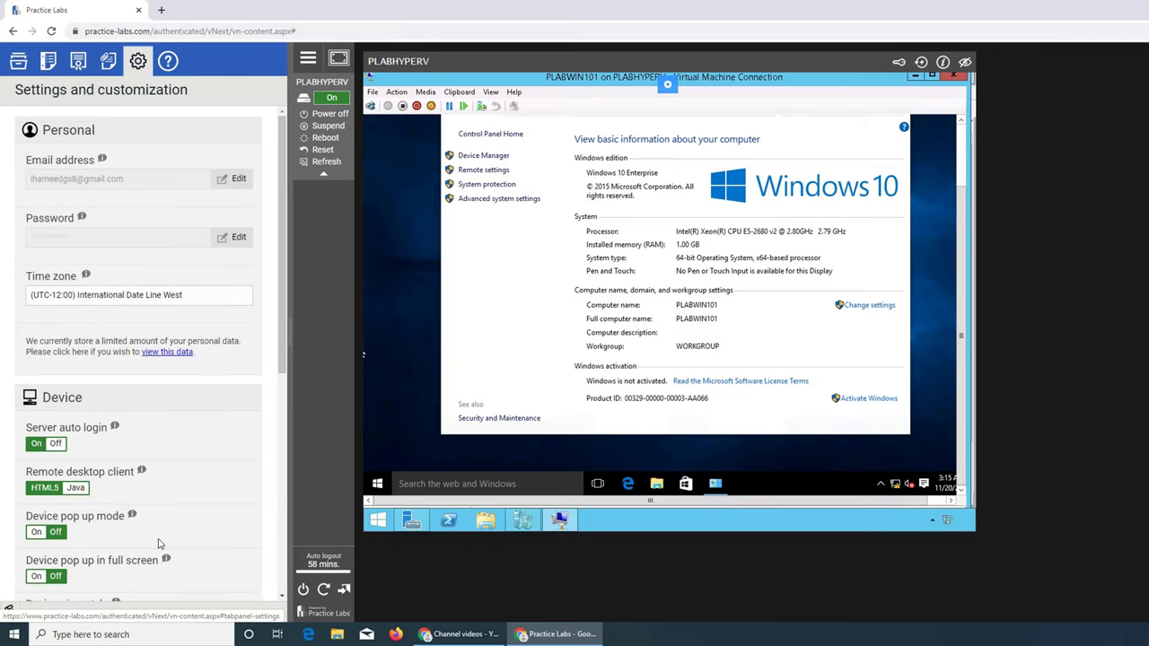
pyautogui.scroll(-5, 200, 511)
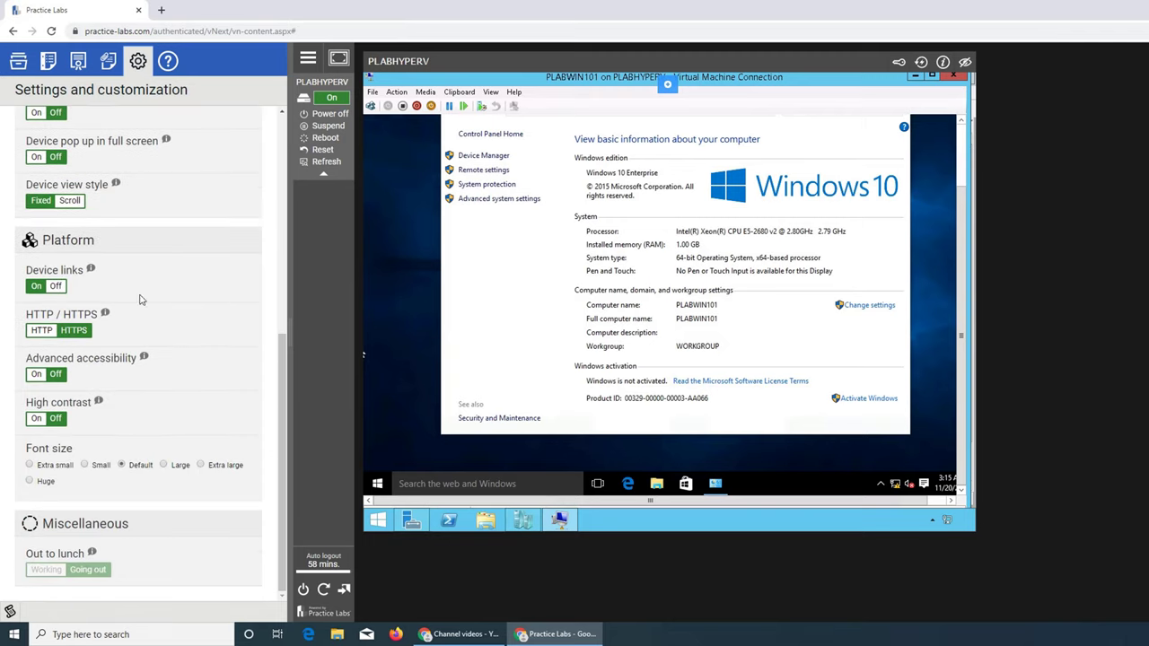
pyautogui.click(18, 60)
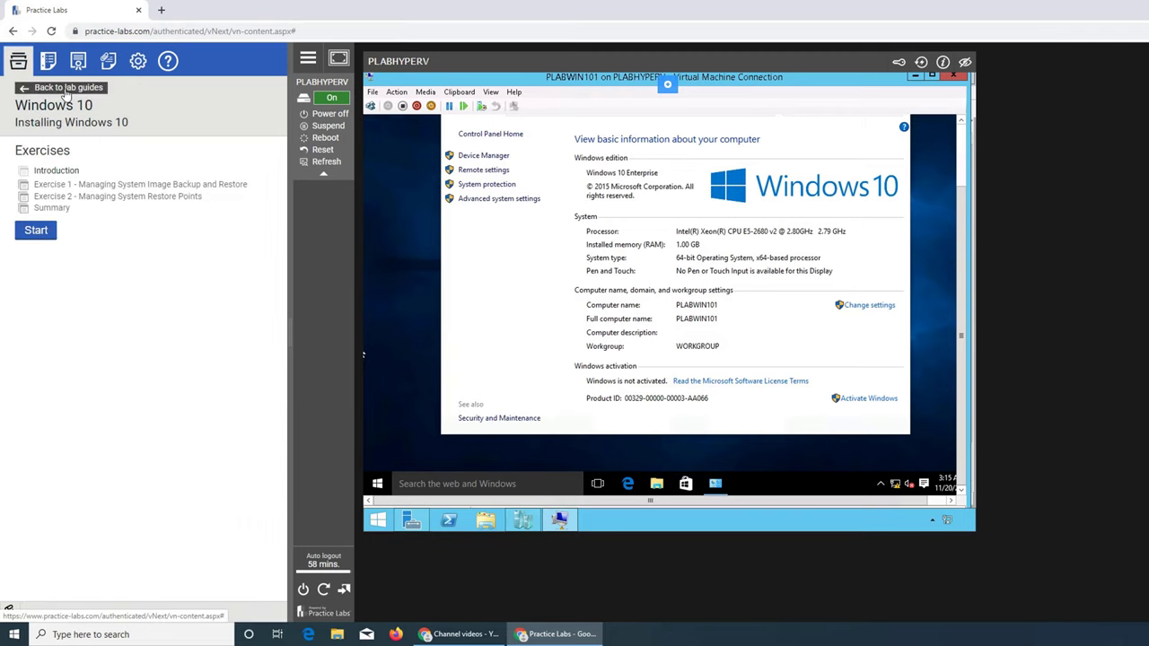
# Step the lab guide from the introduction to Exercise 2 and dismiss the powering-on help.
pyautogui.click(33, 231)
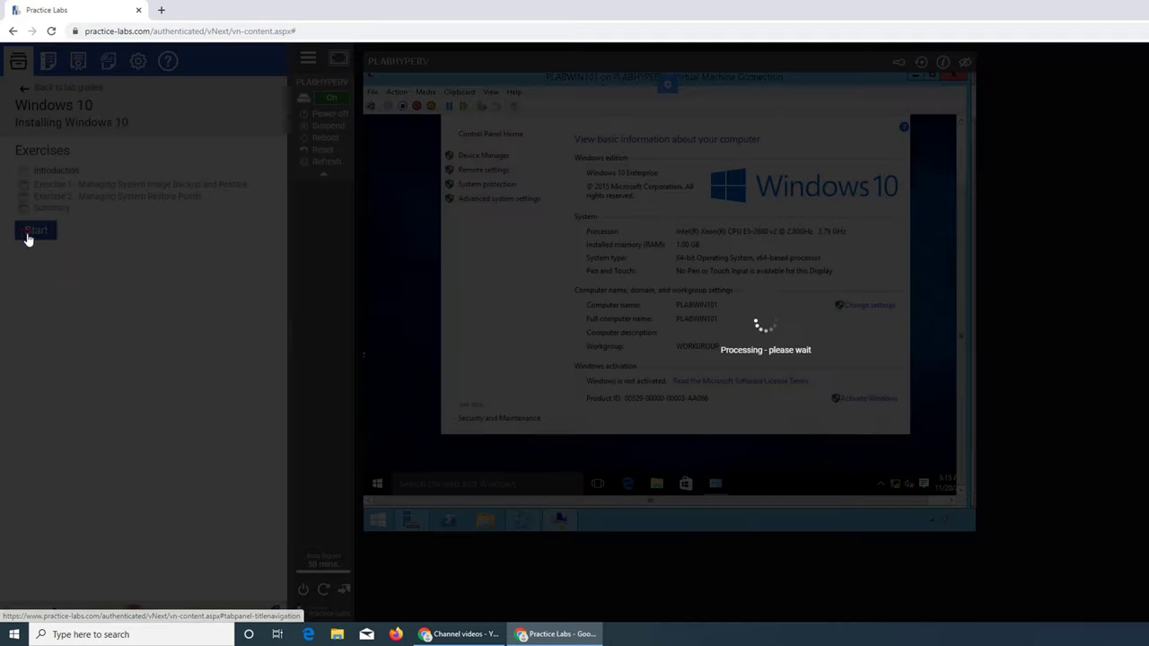
pyautogui.scroll(-3, 139, 319)
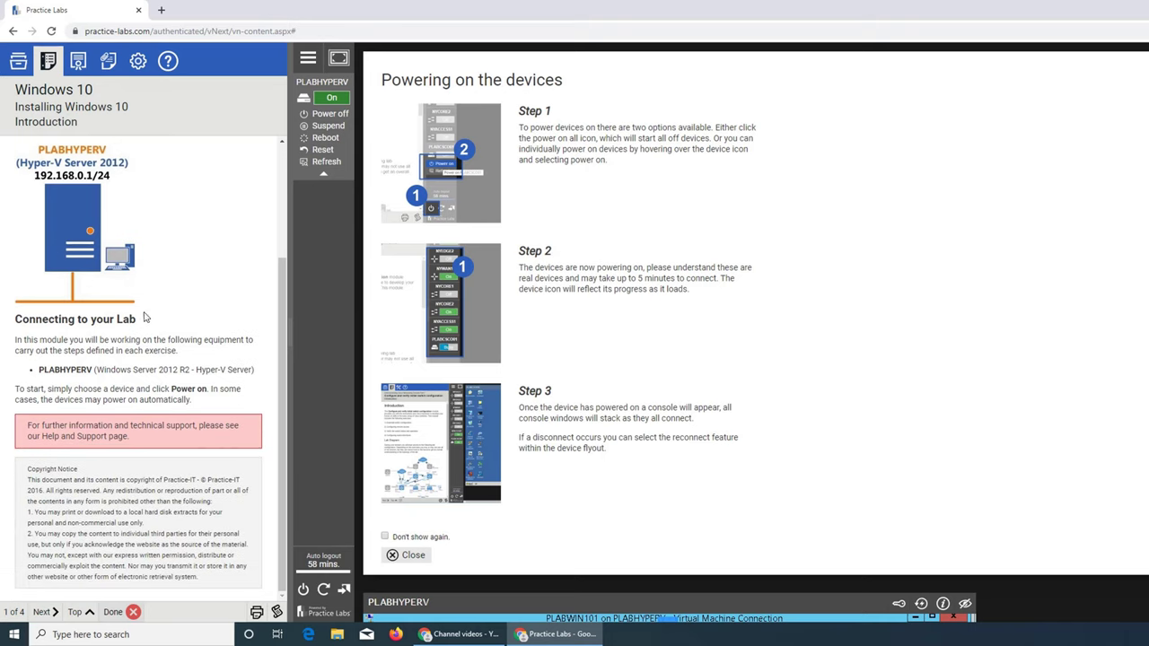
pyautogui.click(48, 616)
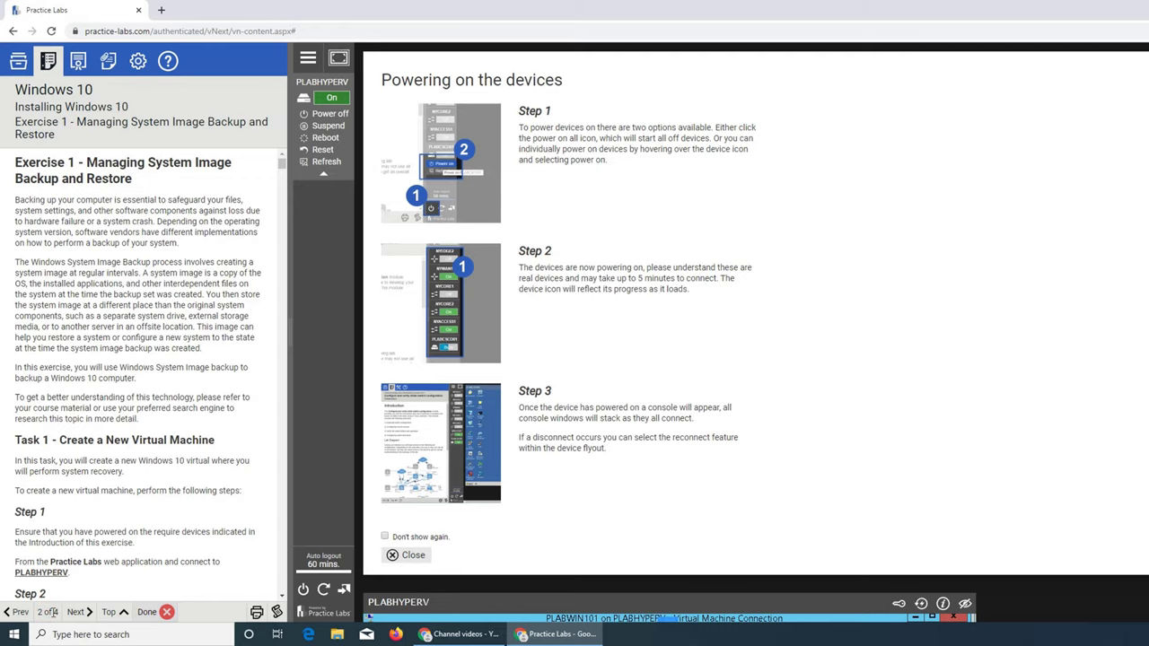
pyautogui.click(82, 611)
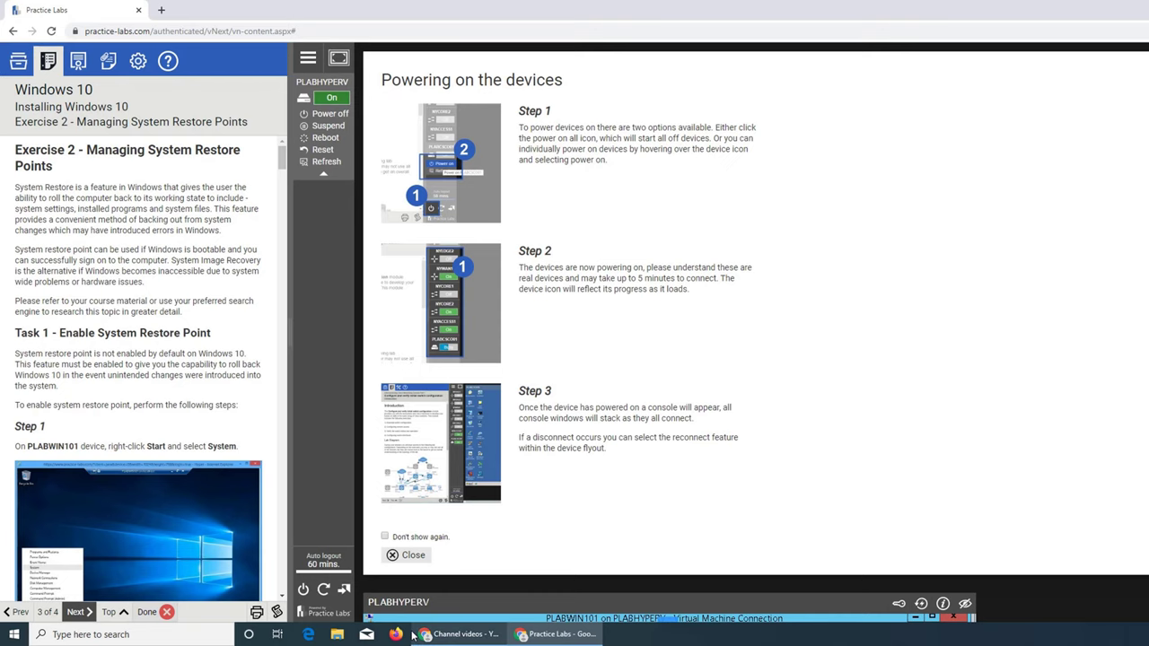
pyautogui.click(406, 555)
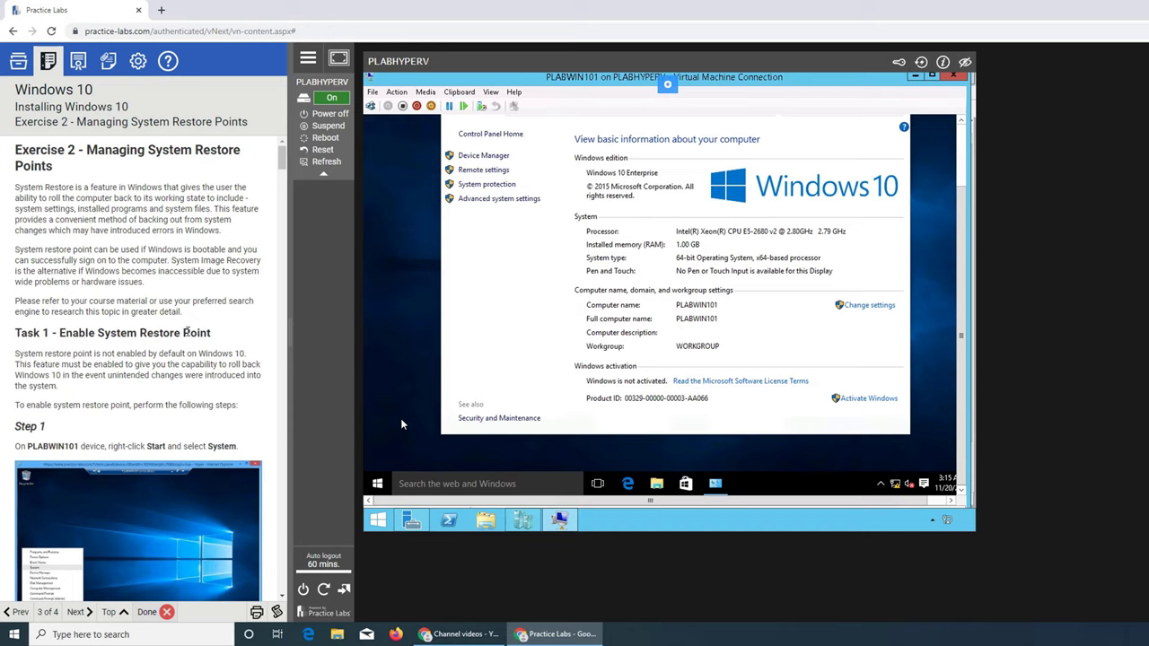
# Read through Exercise 2's Task 1 instructions for enabling System Restore.
pyautogui.scroll(-2, 185, 332)
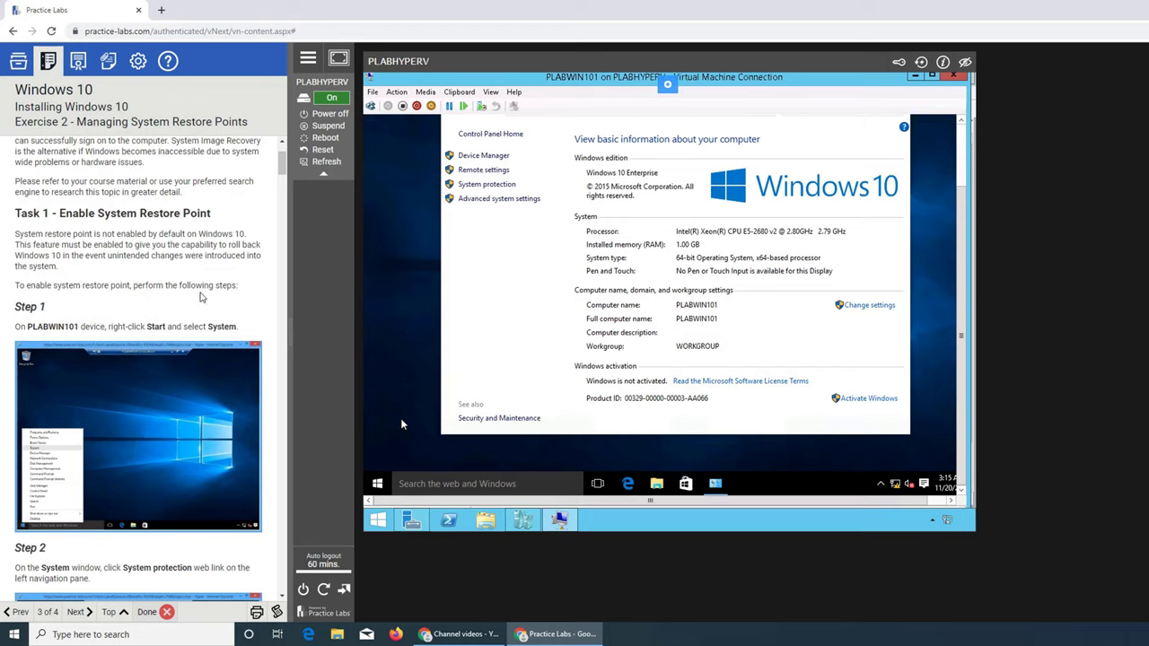
pyautogui.scroll(-3, 201, 297)
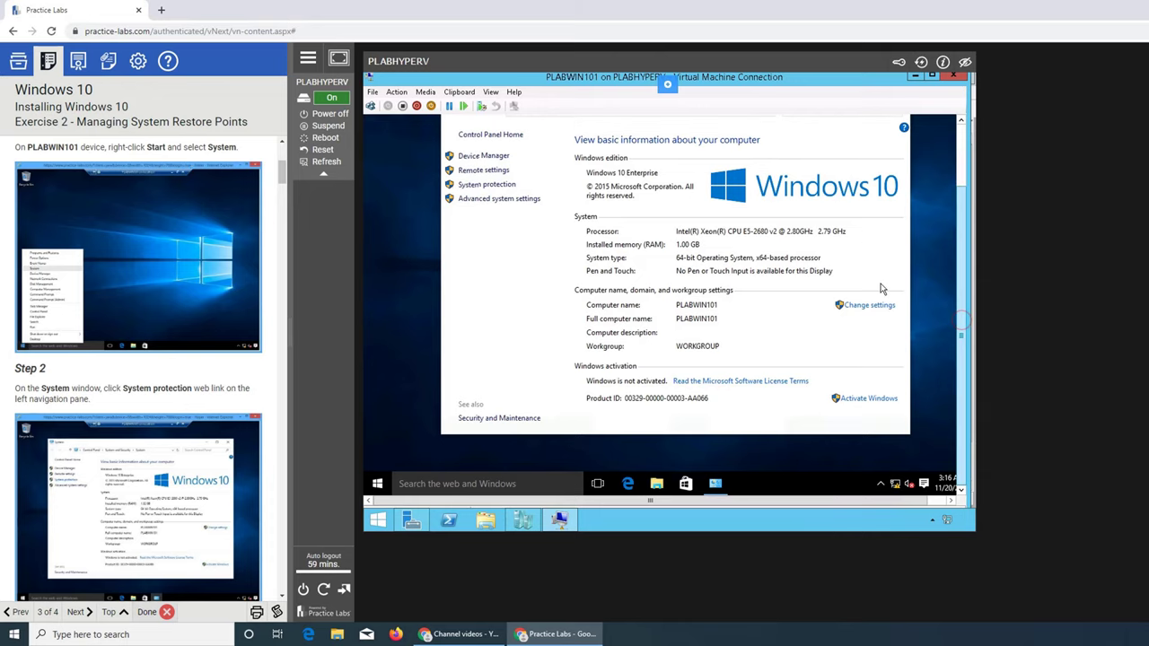
pyautogui.moveTo(961, 335); pyautogui.dragTo(961, 312)
pyautogui.scroll(1, 652, 233)
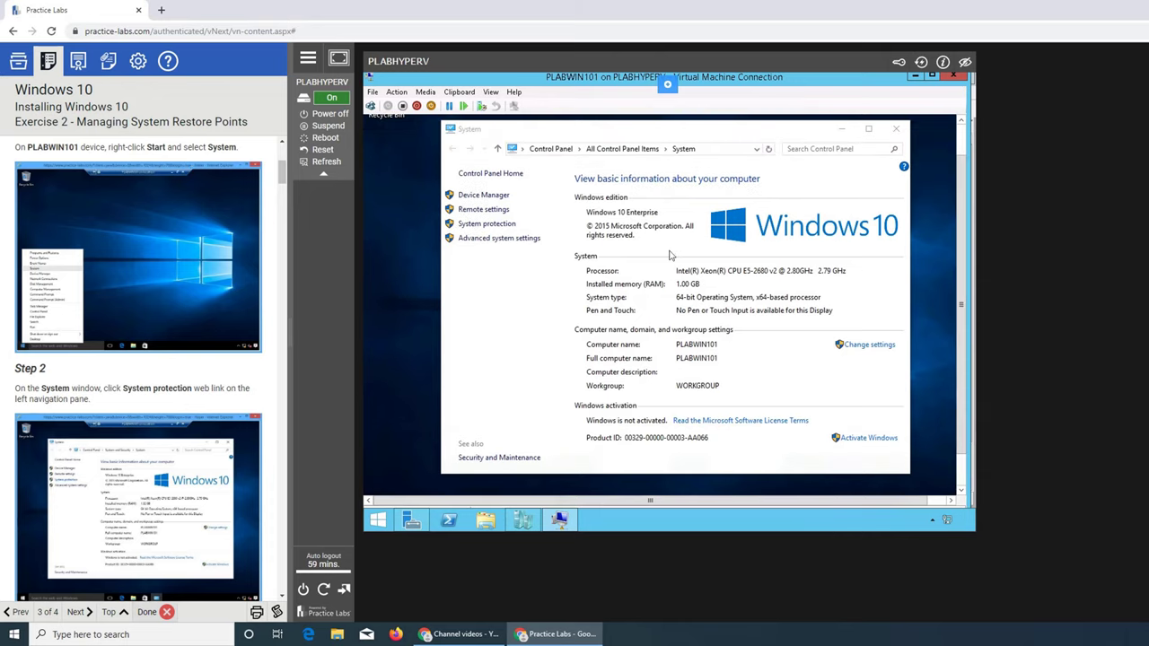
pyautogui.scroll(-2, 398, 302)
pyautogui.scroll(-3, 398, 302)
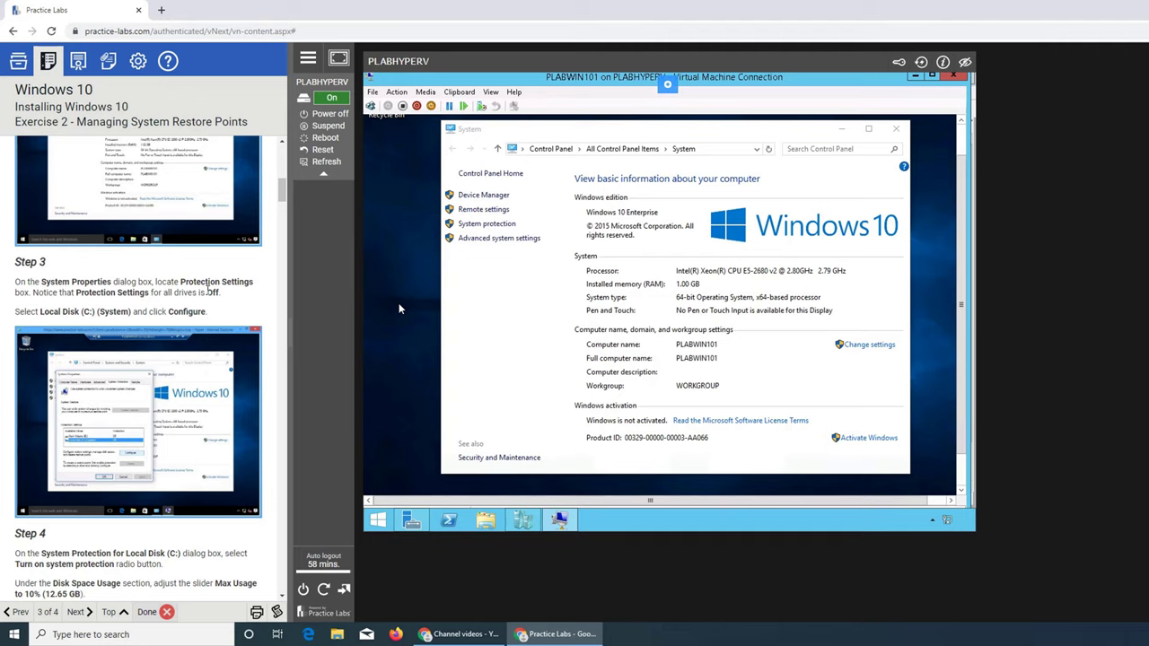
pyautogui.scroll(1, 209, 288)
pyautogui.scroll(1, 206, 293)
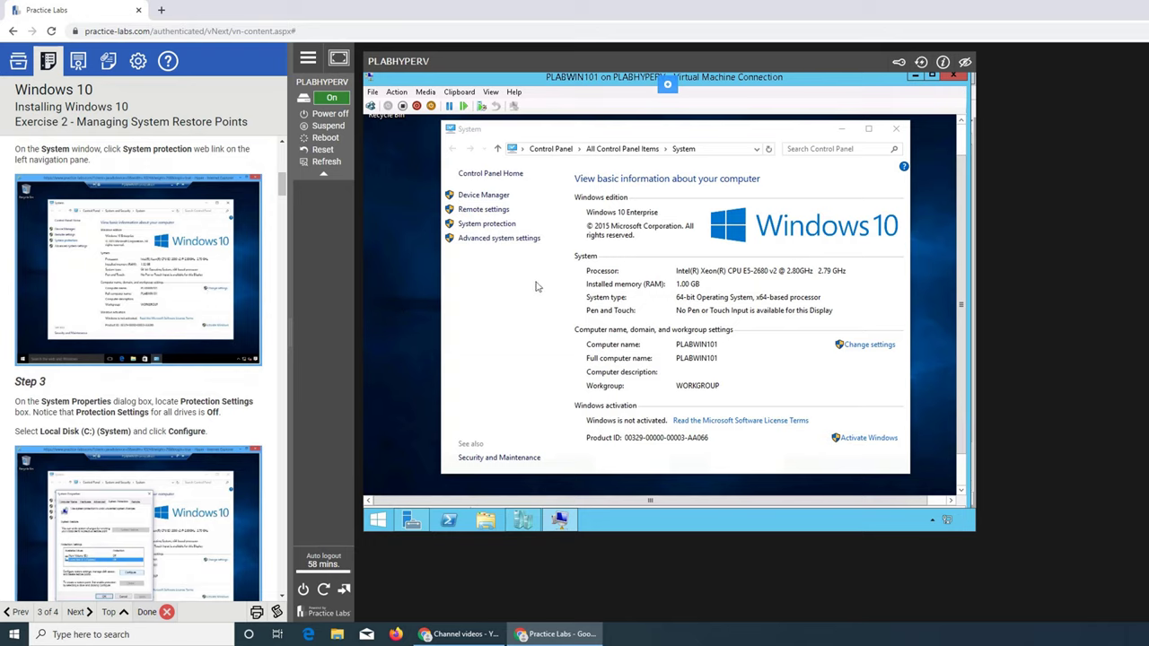
# Turn on system protection for Local Disk (C:) in System Properties.
pyautogui.click(487, 224)
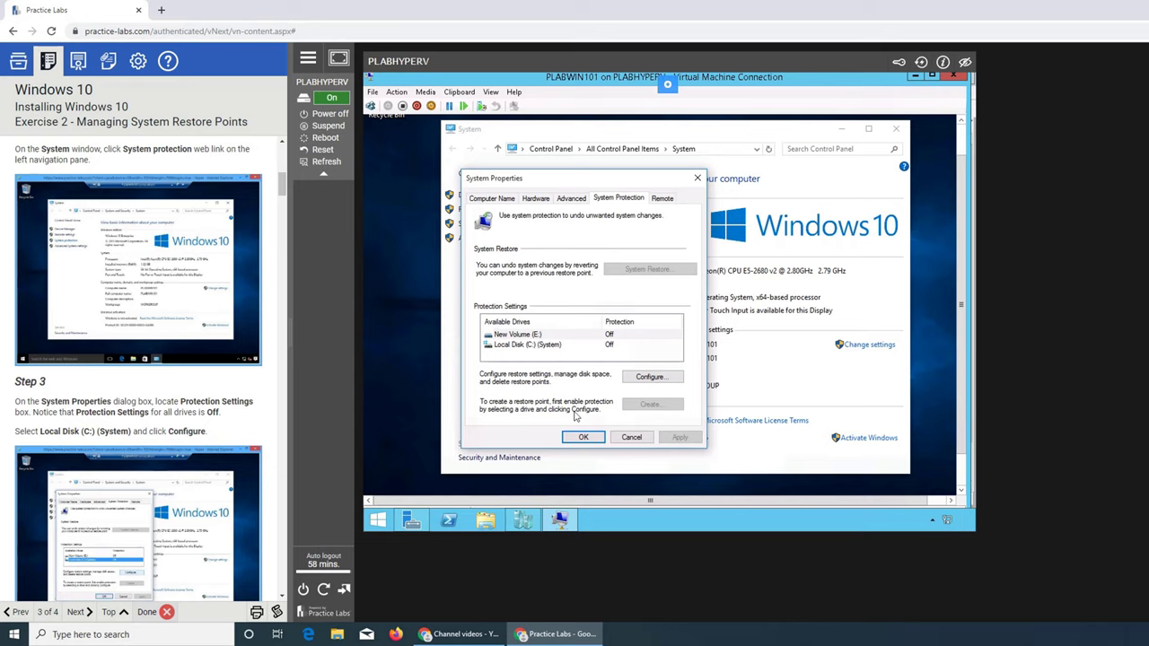
pyautogui.click(538, 347)
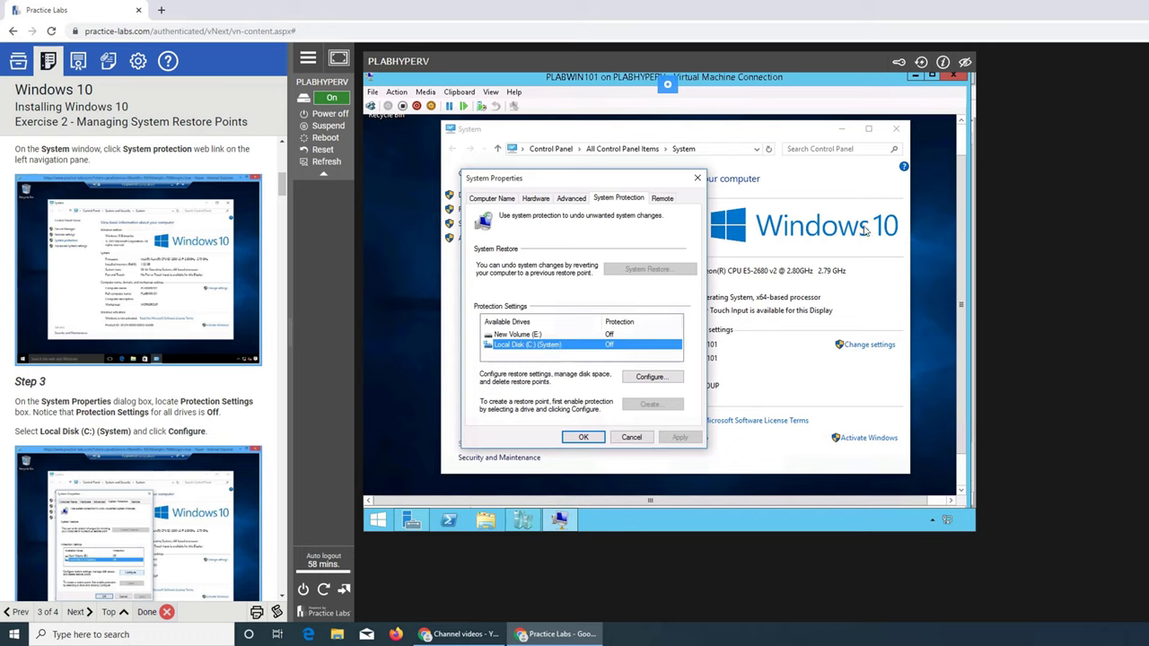
pyautogui.scroll(-3, 134, 377)
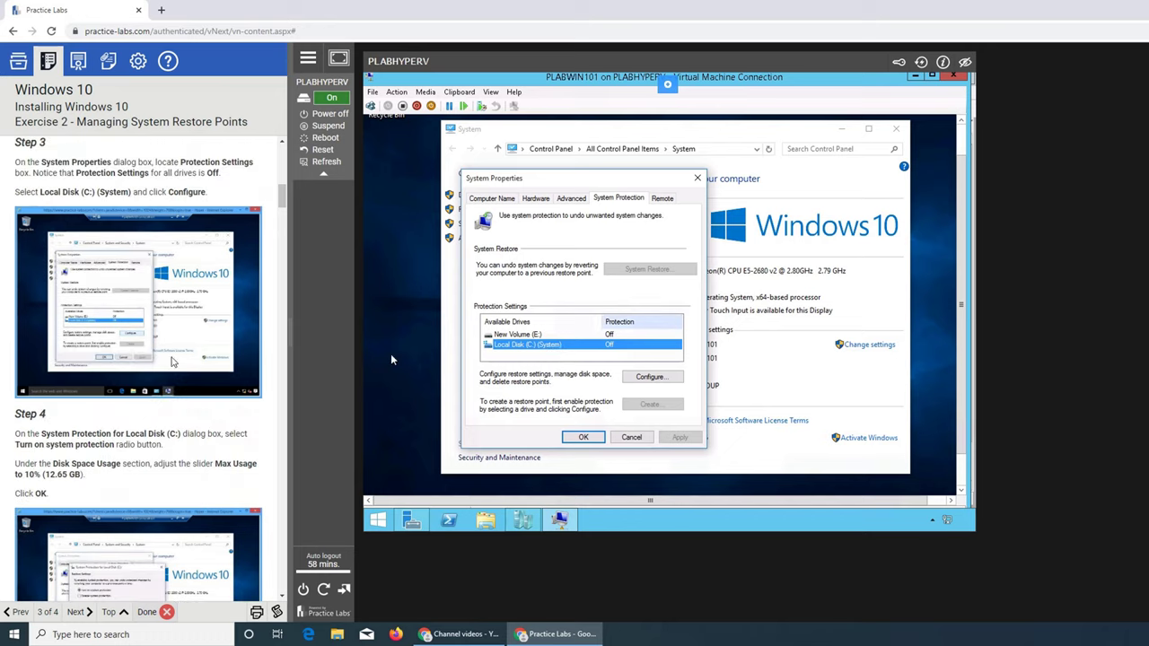
pyautogui.scroll(-2, 125, 341)
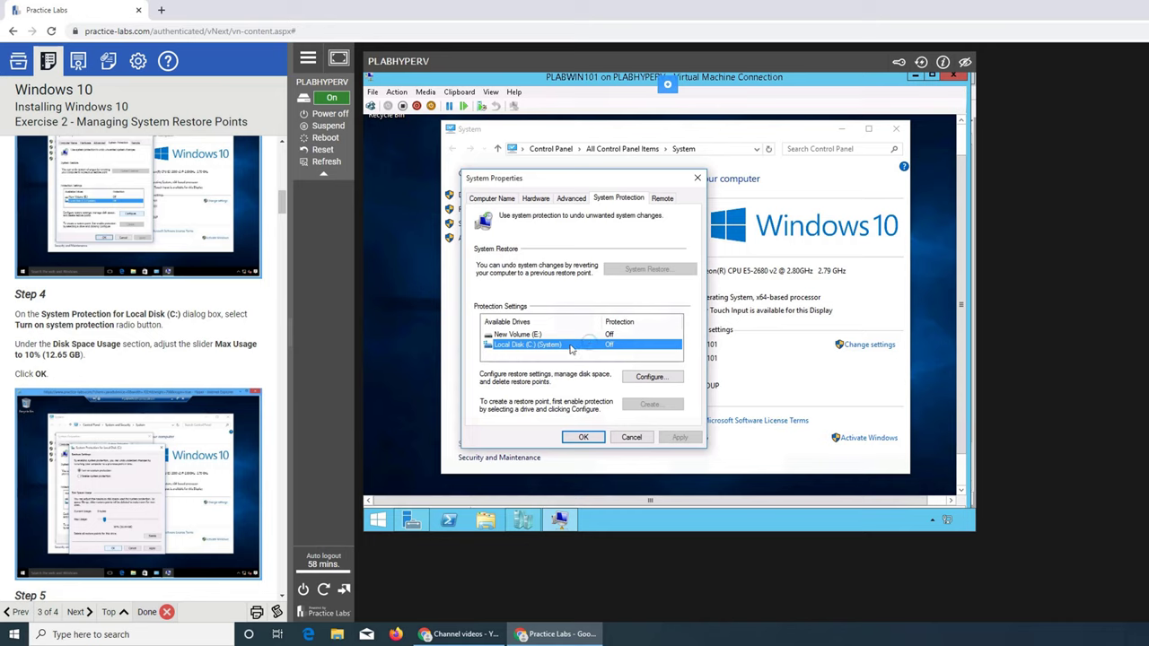
pyautogui.click(653, 377)
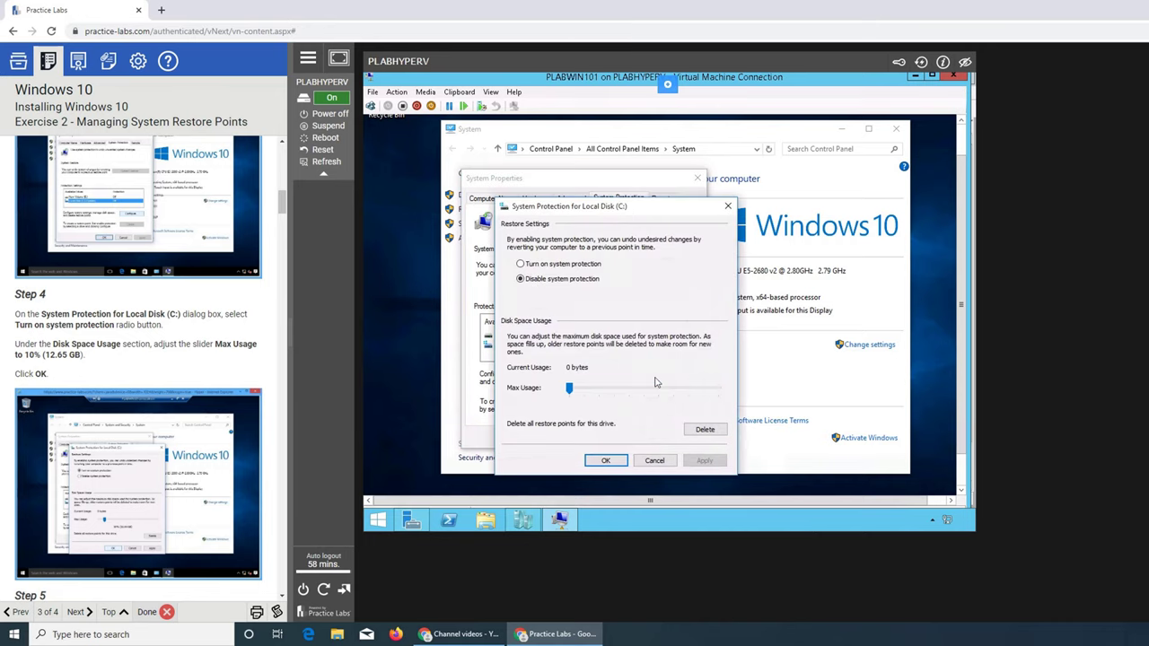
pyautogui.click(539, 265)
pyautogui.click(608, 462)
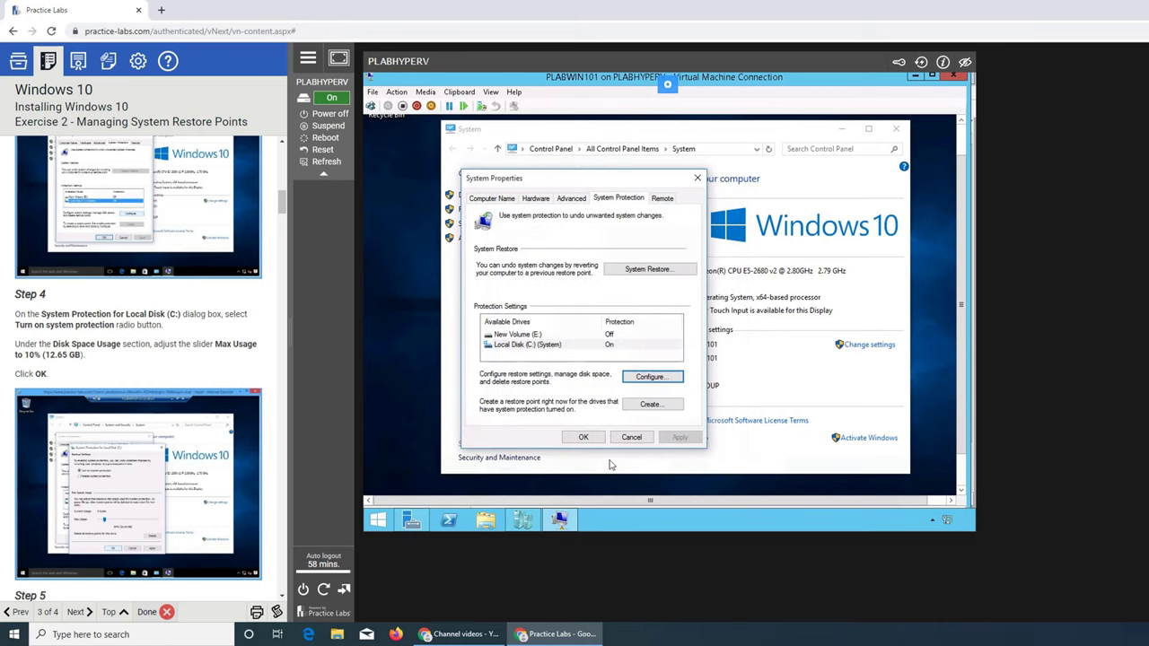
# Read on to Task 2 and apply the change, closing System Properties.
pyautogui.scroll(-3, 144, 372)
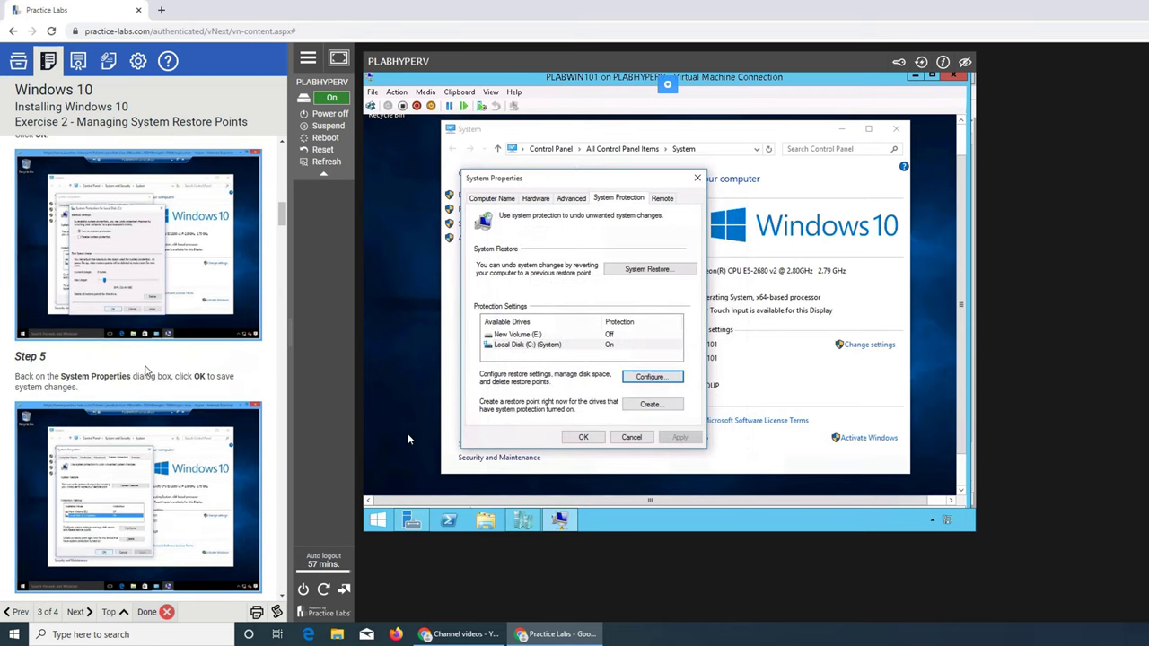
pyautogui.scroll(-4, 212, 381)
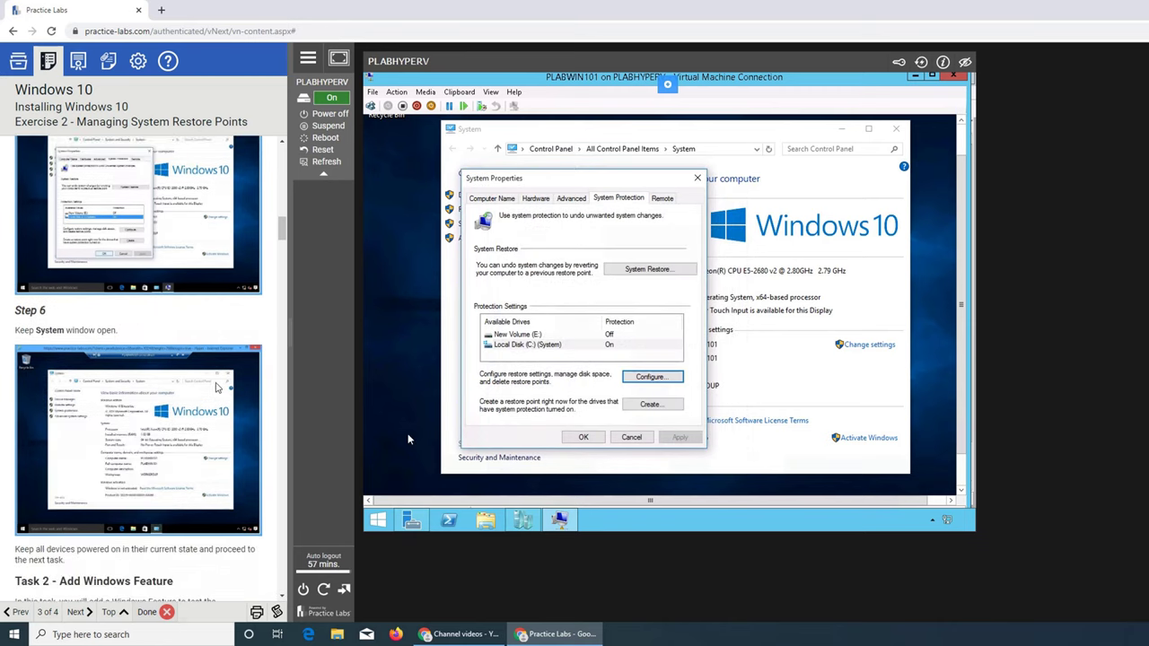
pyautogui.scroll(-1, 98, 364)
pyautogui.scroll(-2, 138, 301)
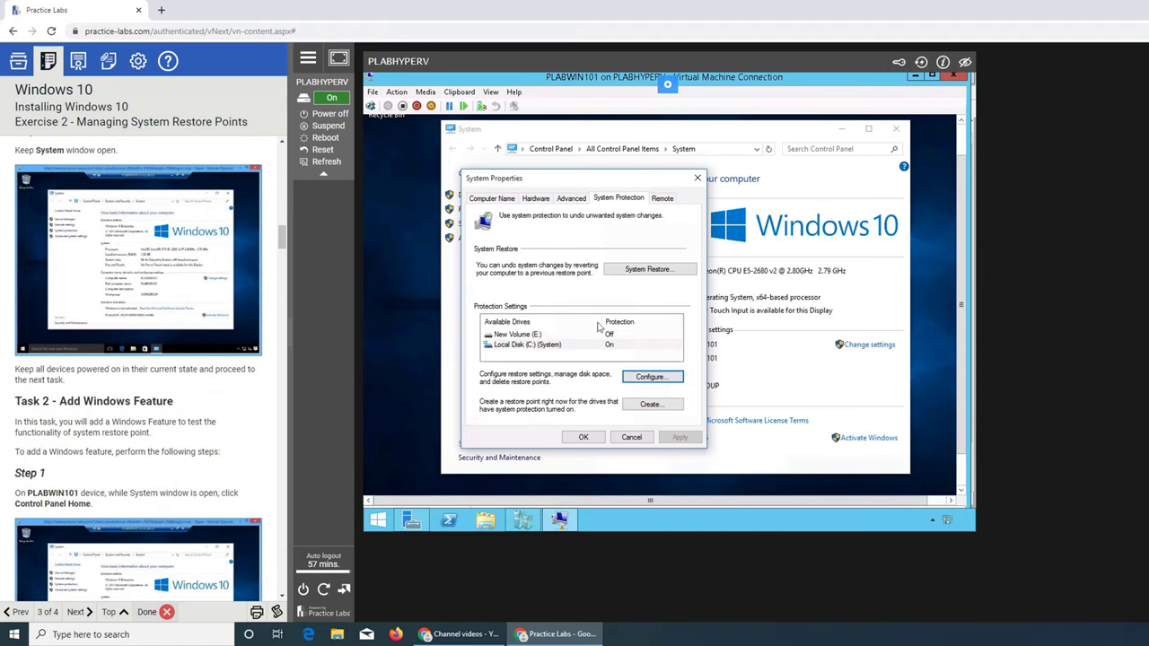
pyautogui.scroll(-2, 96, 298)
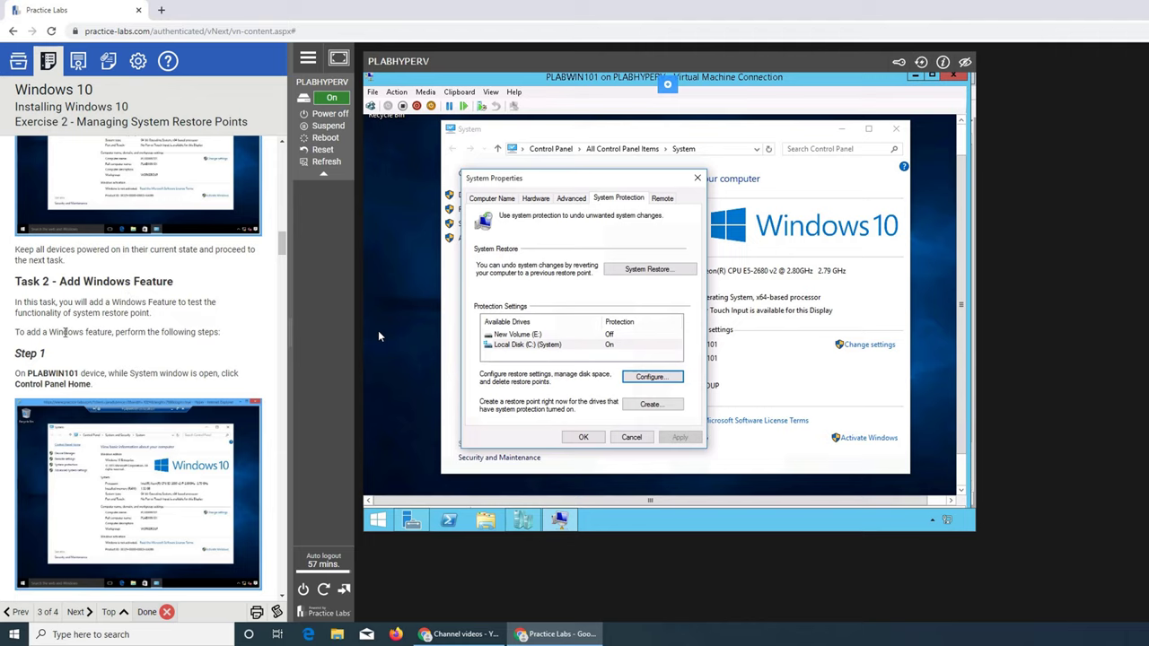
pyautogui.scroll(-2, 142, 331)
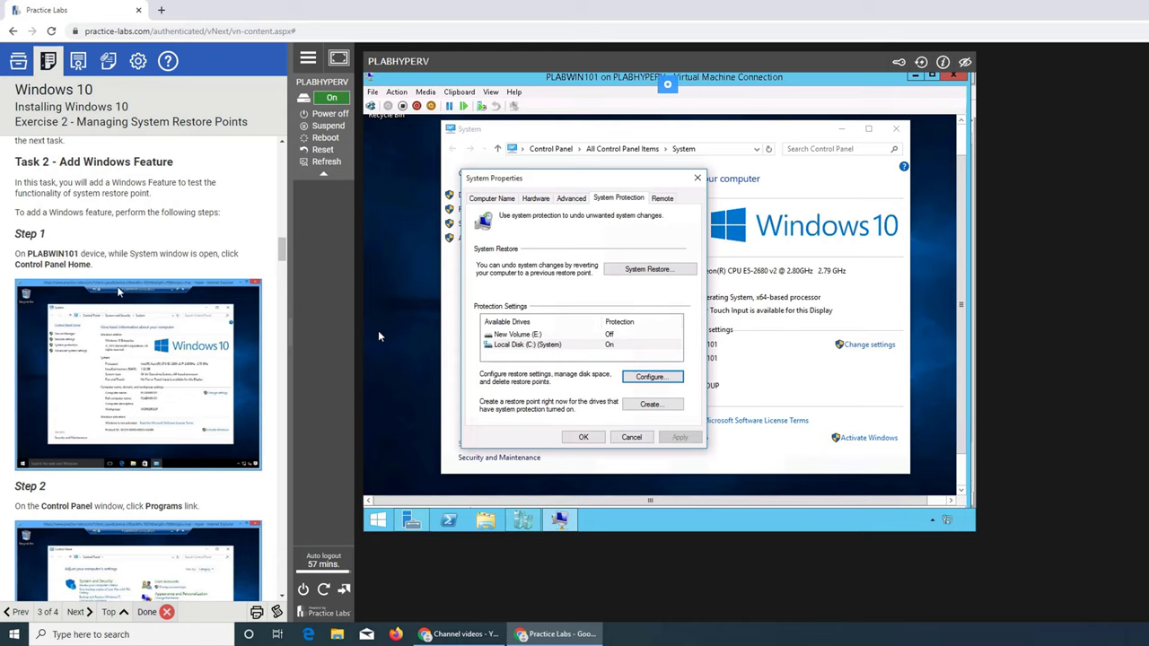
pyautogui.click(583, 437)
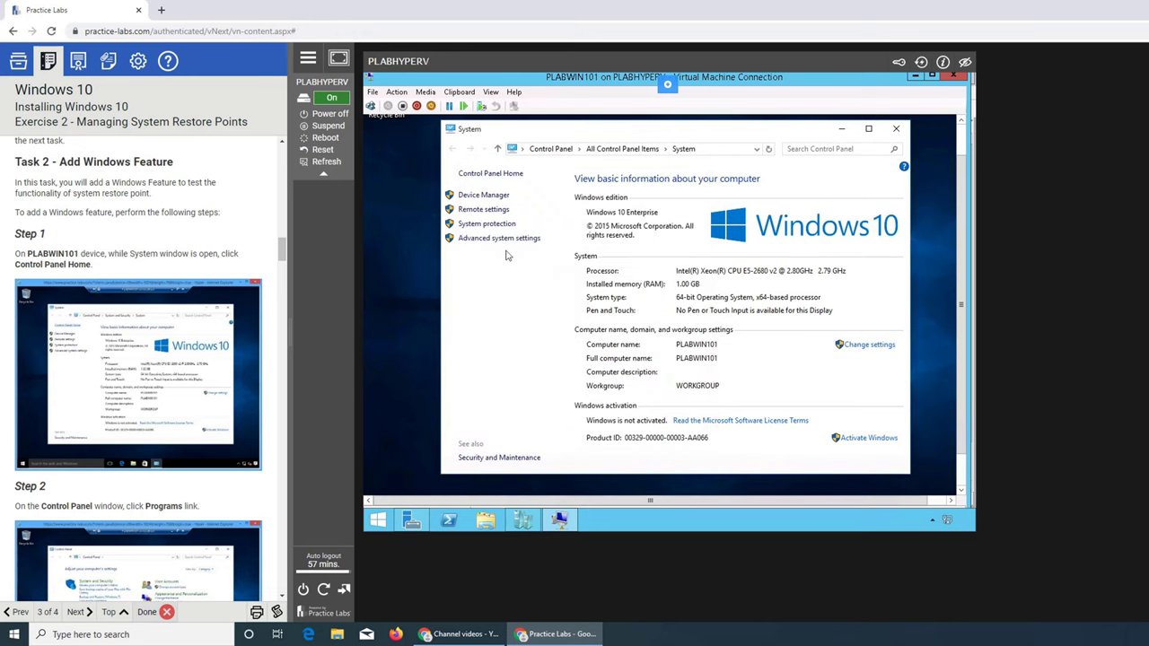
# Navigate from Control Panel home through Programs to the Windows Features list.
pyautogui.click(546, 150)
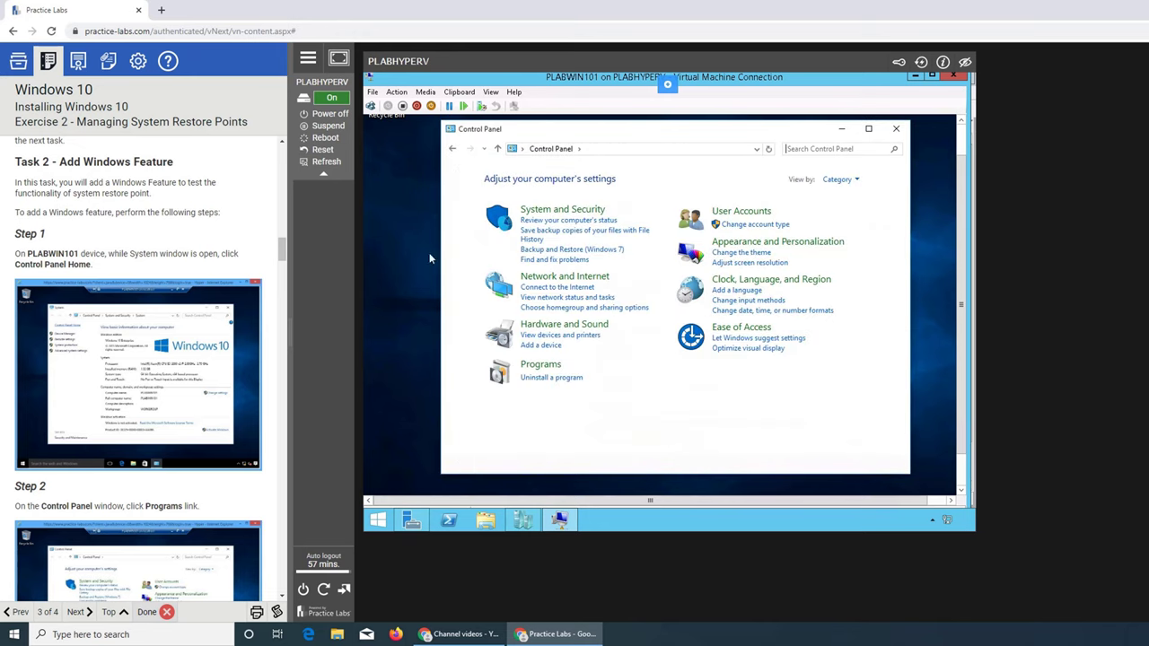
pyautogui.scroll(-2, 116, 395)
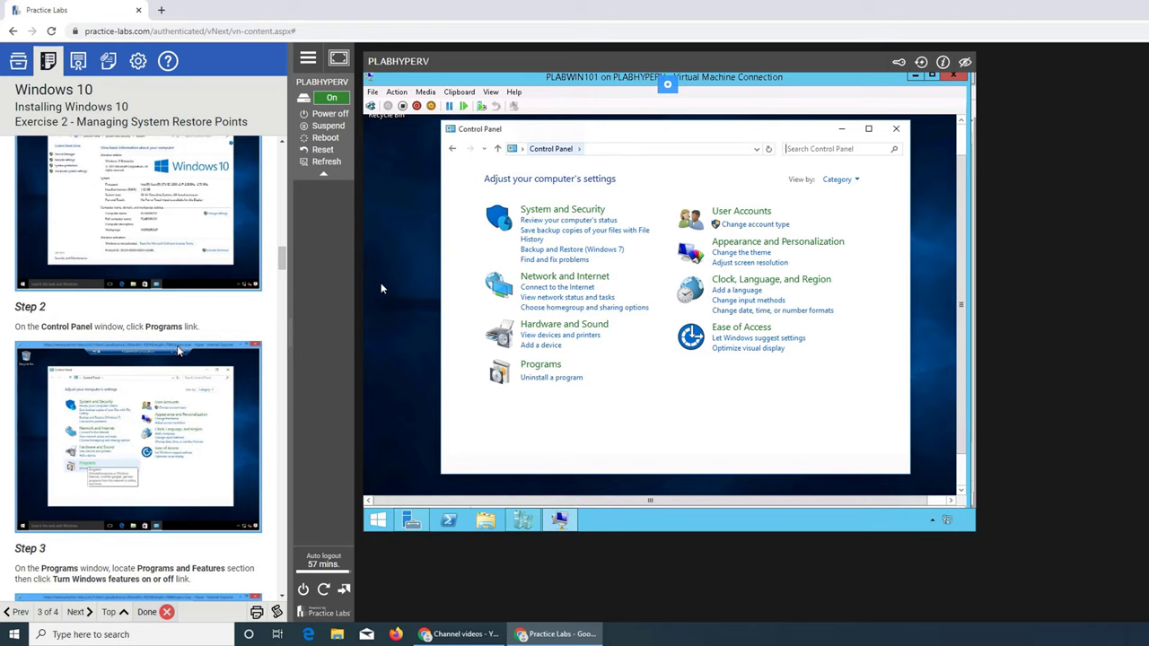
pyautogui.click(541, 366)
pyautogui.scroll(-3, 117, 446)
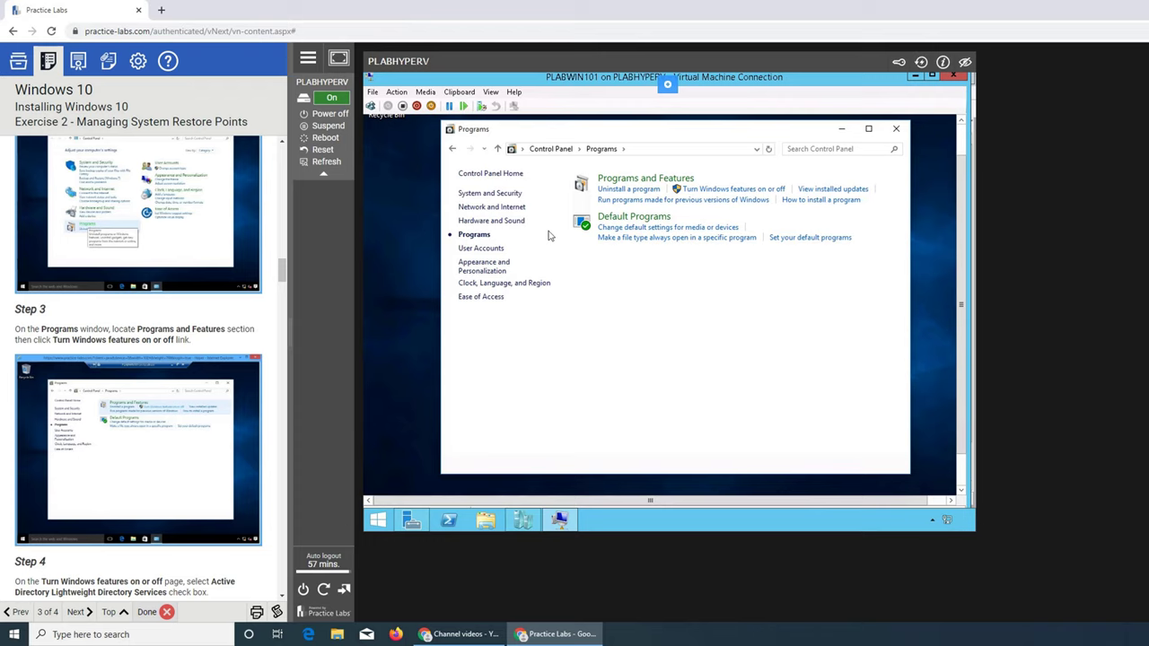
pyautogui.click(737, 190)
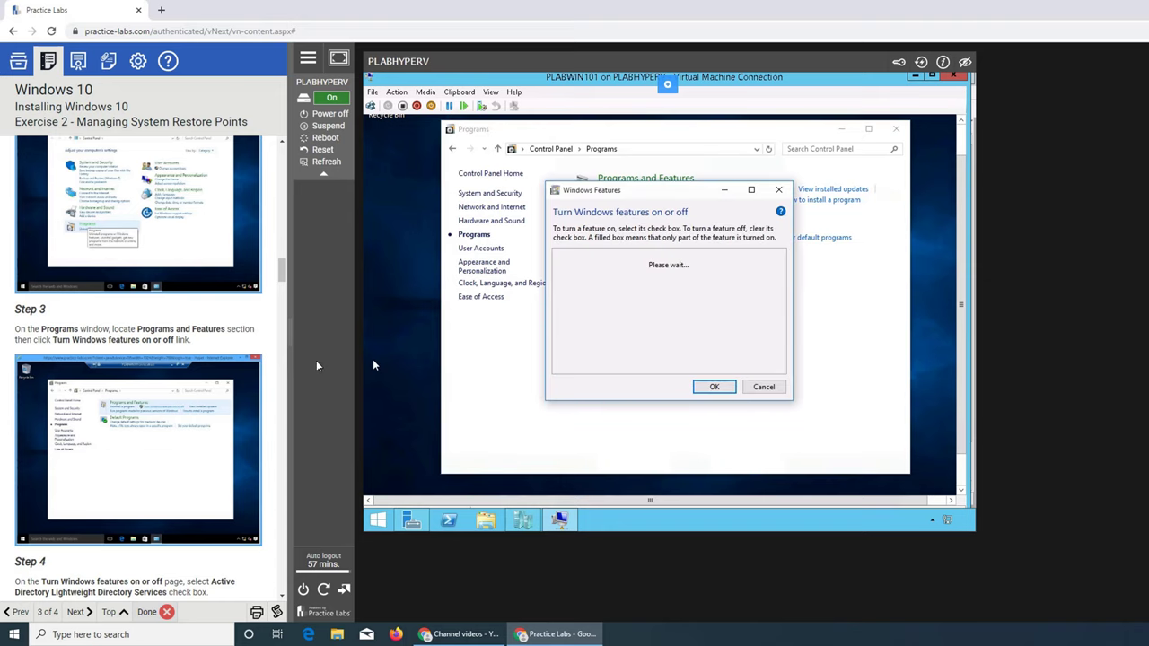
# Install Active Directory Lightweight Directory Services and close the completed installation window.
pyautogui.scroll(-3, 228, 346)
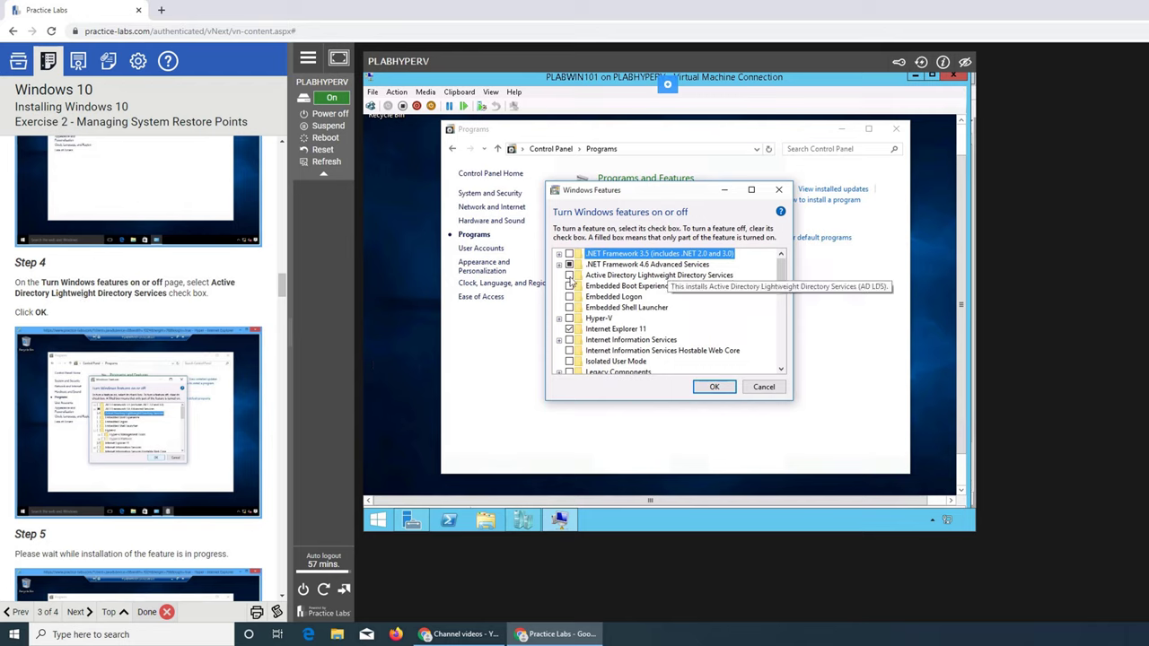
pyautogui.click(569, 276)
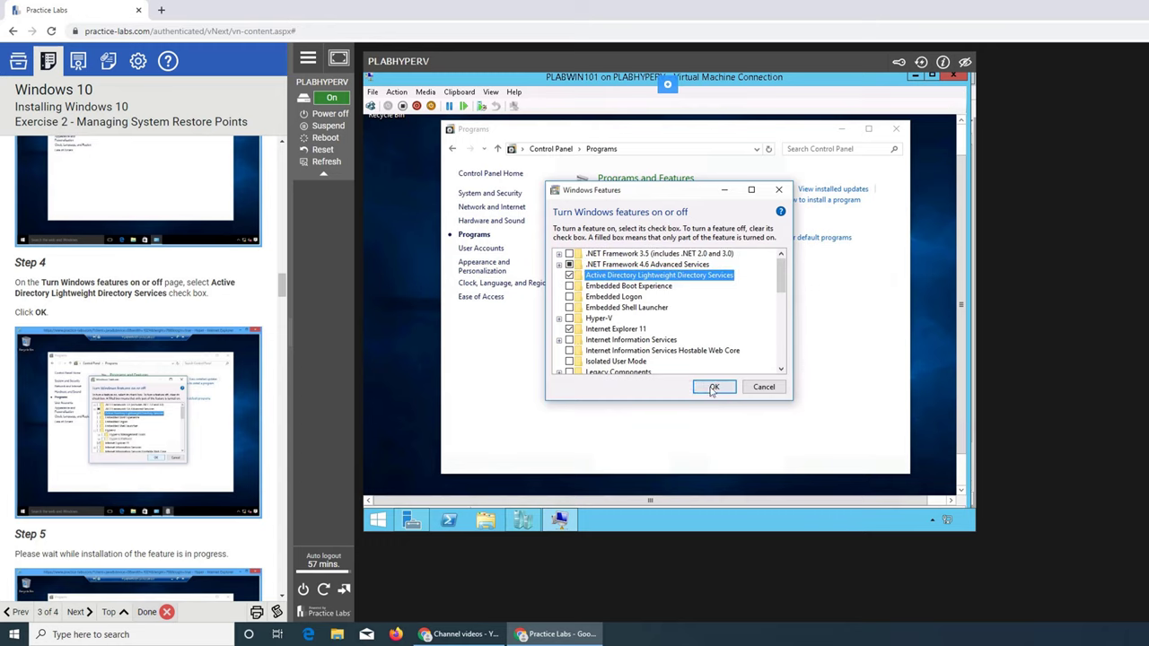
pyautogui.scroll(-3, 143, 377)
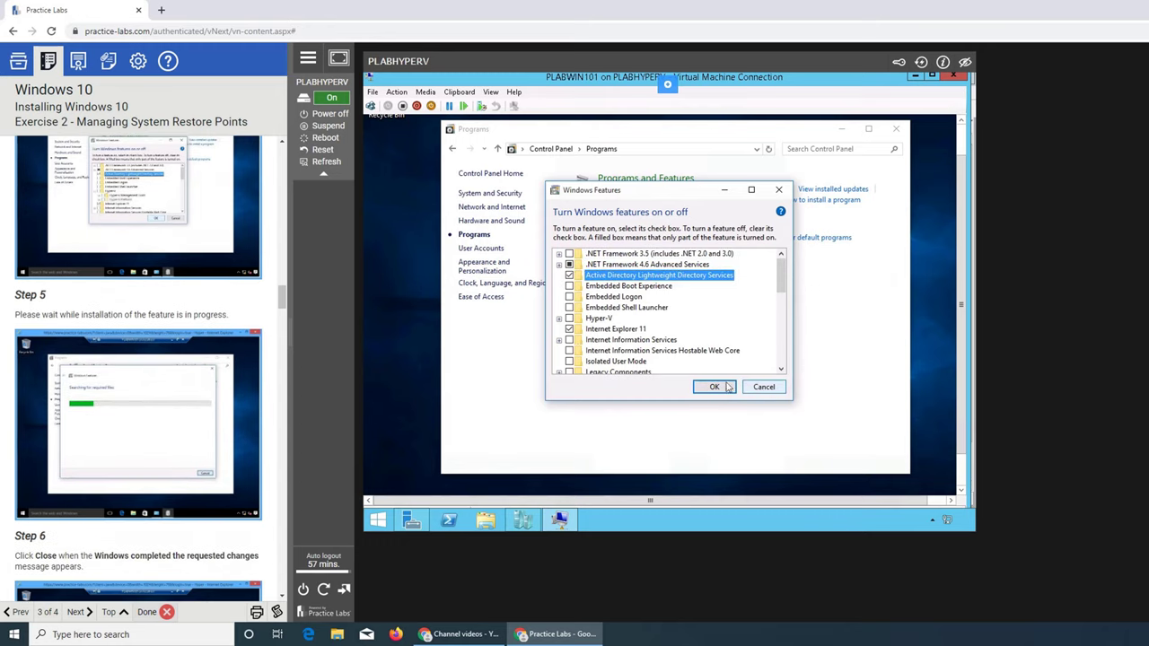
pyautogui.click(716, 388)
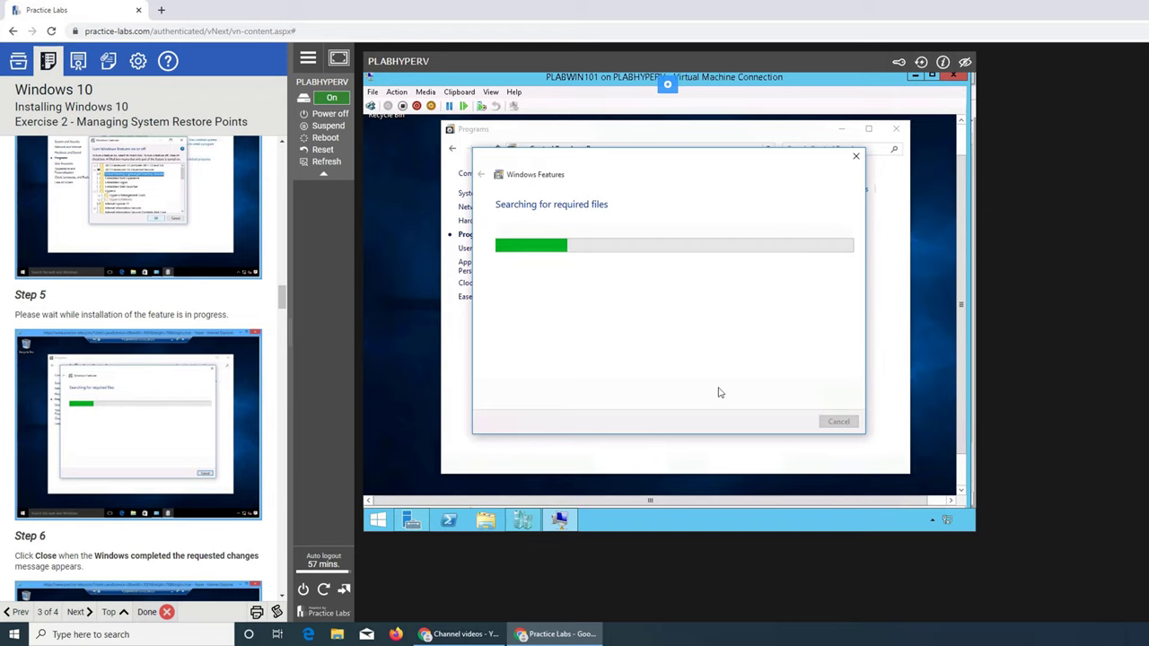
pyautogui.scroll(-3, 368, 410)
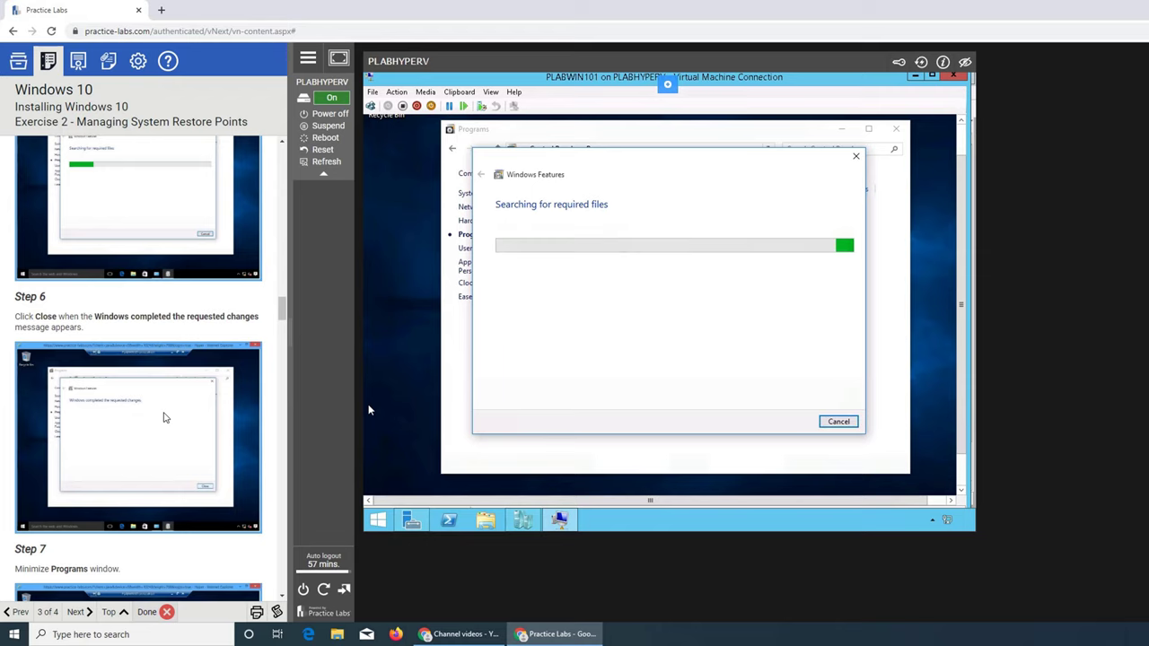
pyautogui.scroll(-3, 367, 410)
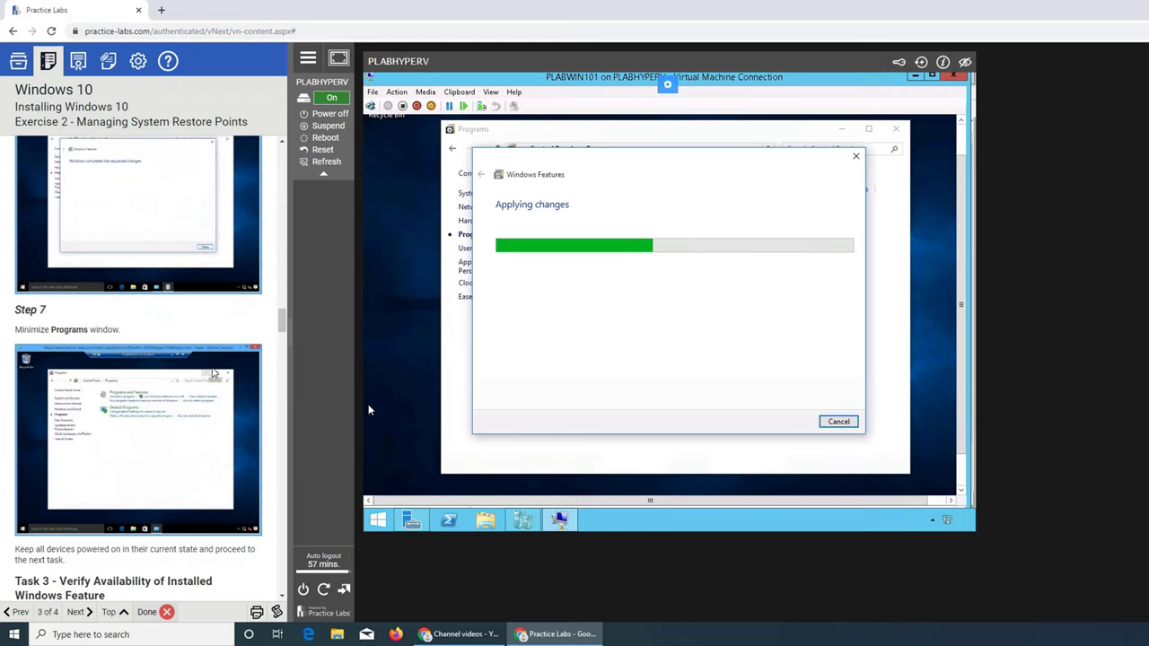
pyautogui.scroll(-3, 150, 368)
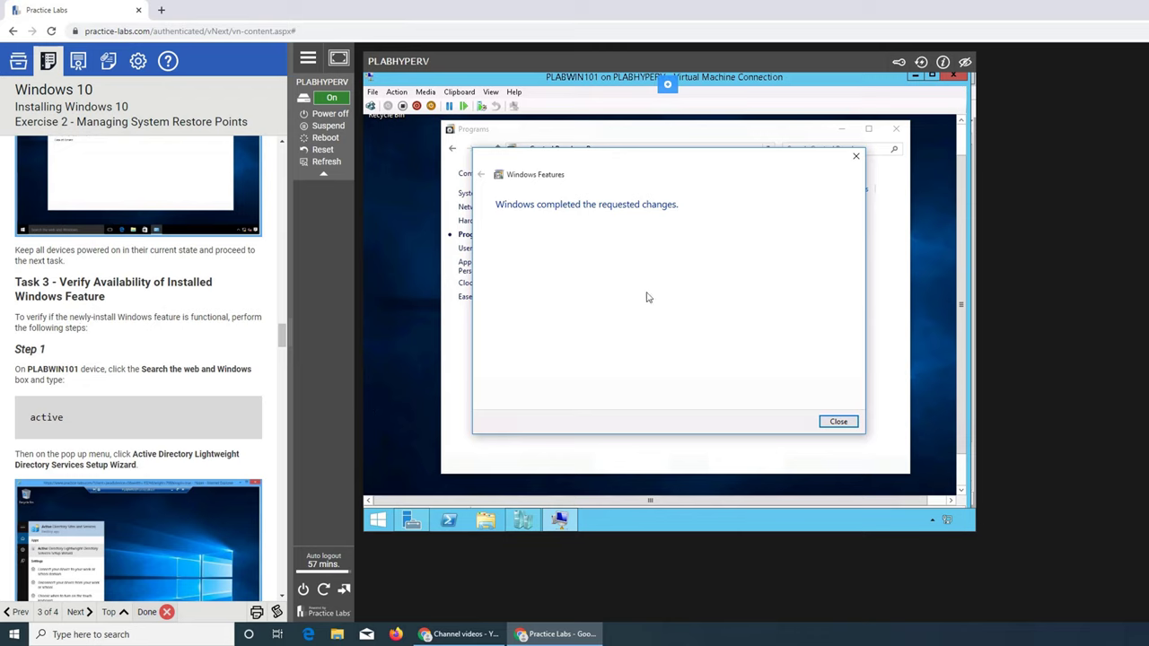
pyautogui.click(844, 422)
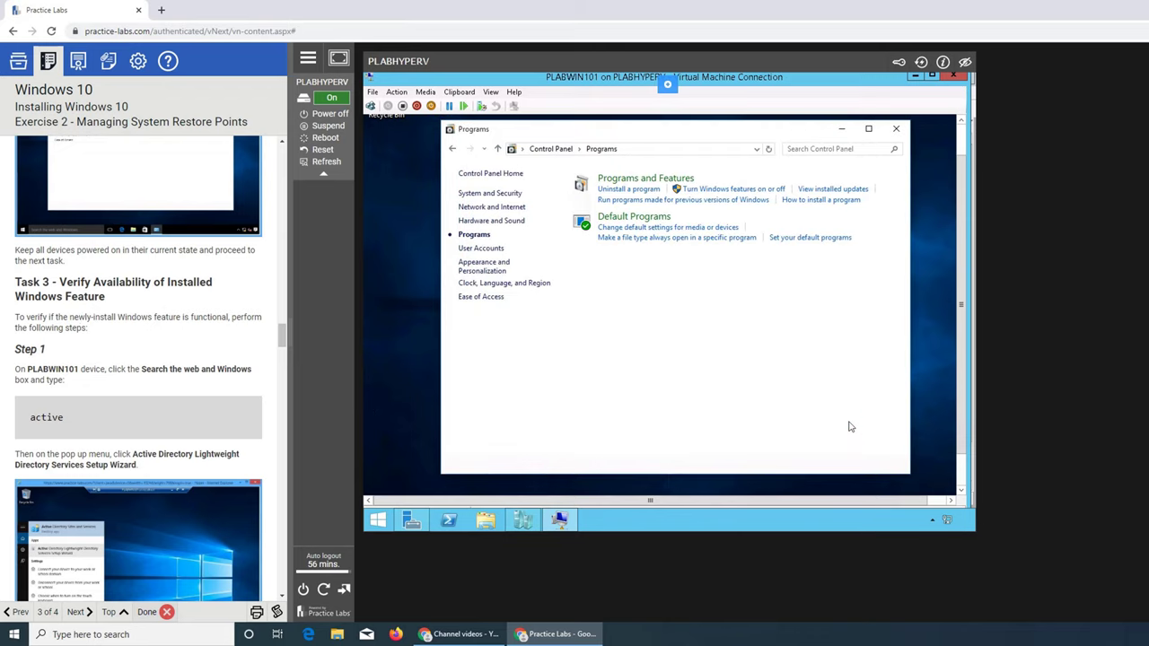
# Minimize the Programs window and reveal the VM's own Windows taskbar.
pyautogui.click(842, 131)
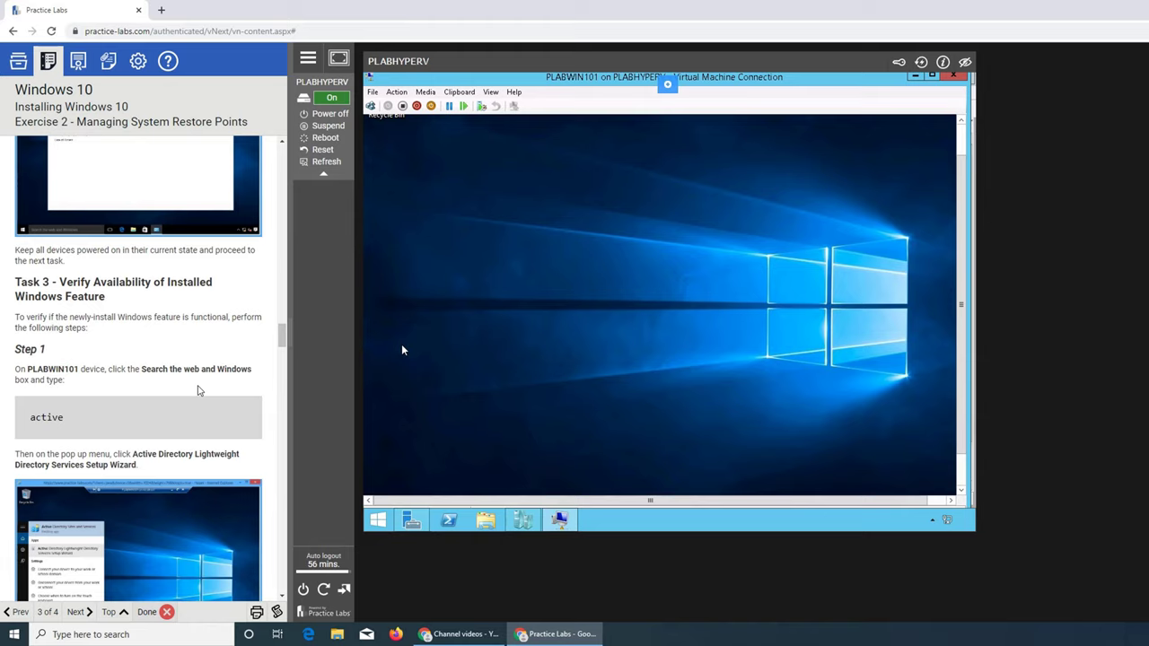
pyautogui.scroll(-2, 199, 391)
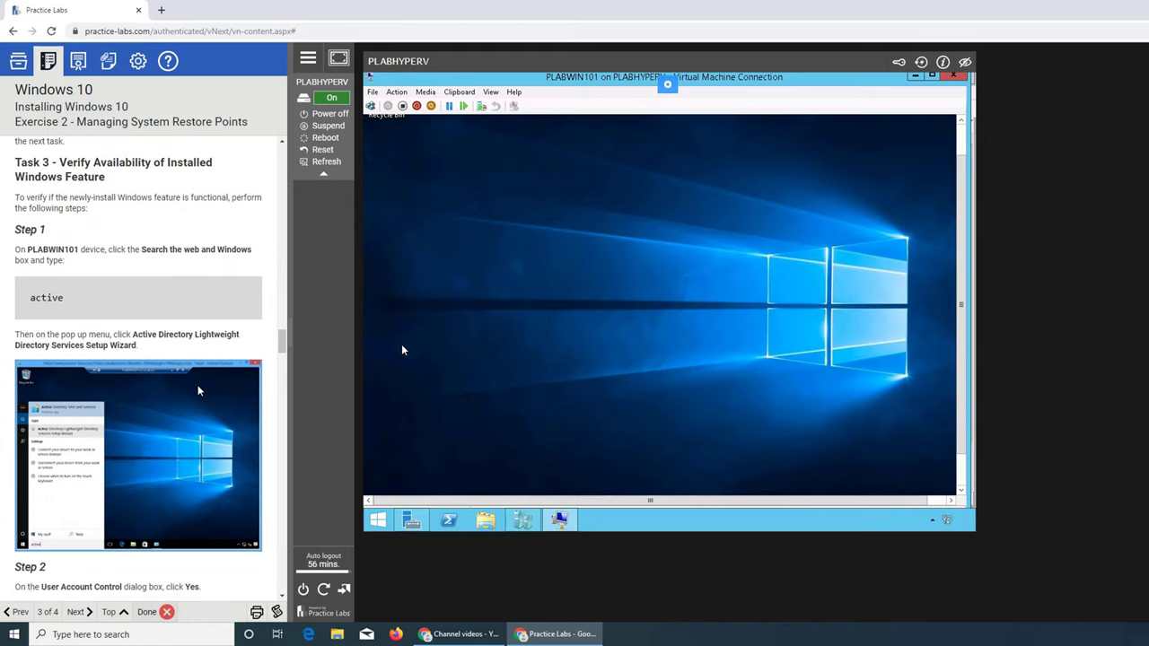
pyautogui.click(961, 490)
pyautogui.click(961, 490)
pyautogui.click(962, 490)
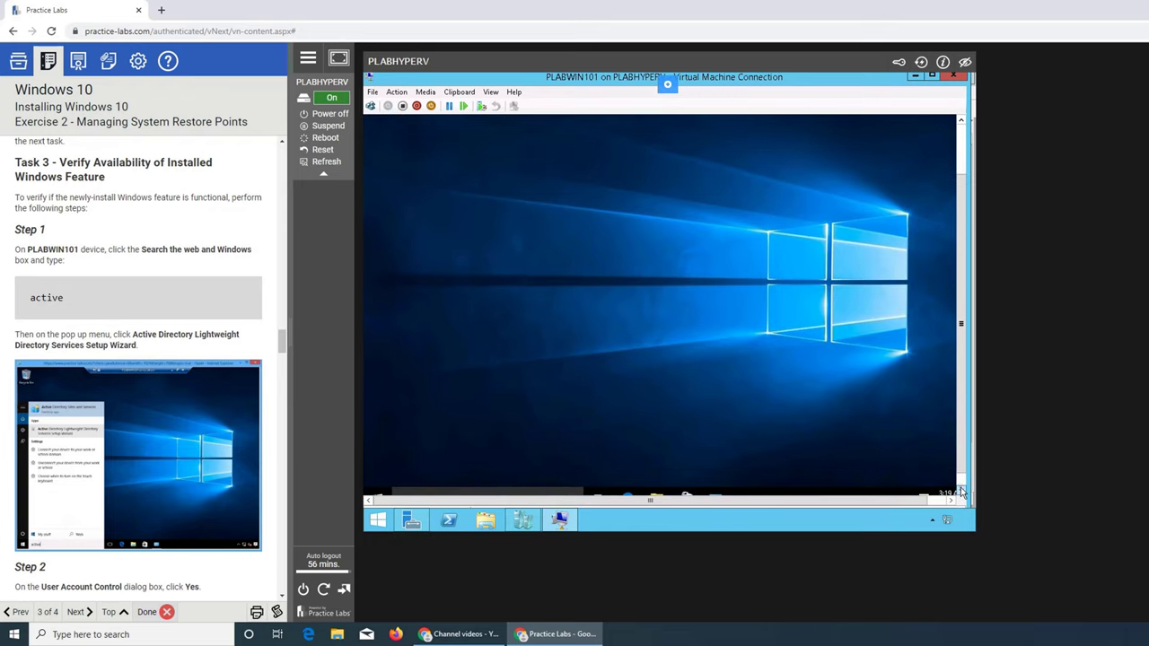
pyautogui.click(961, 490)
pyautogui.click(962, 490)
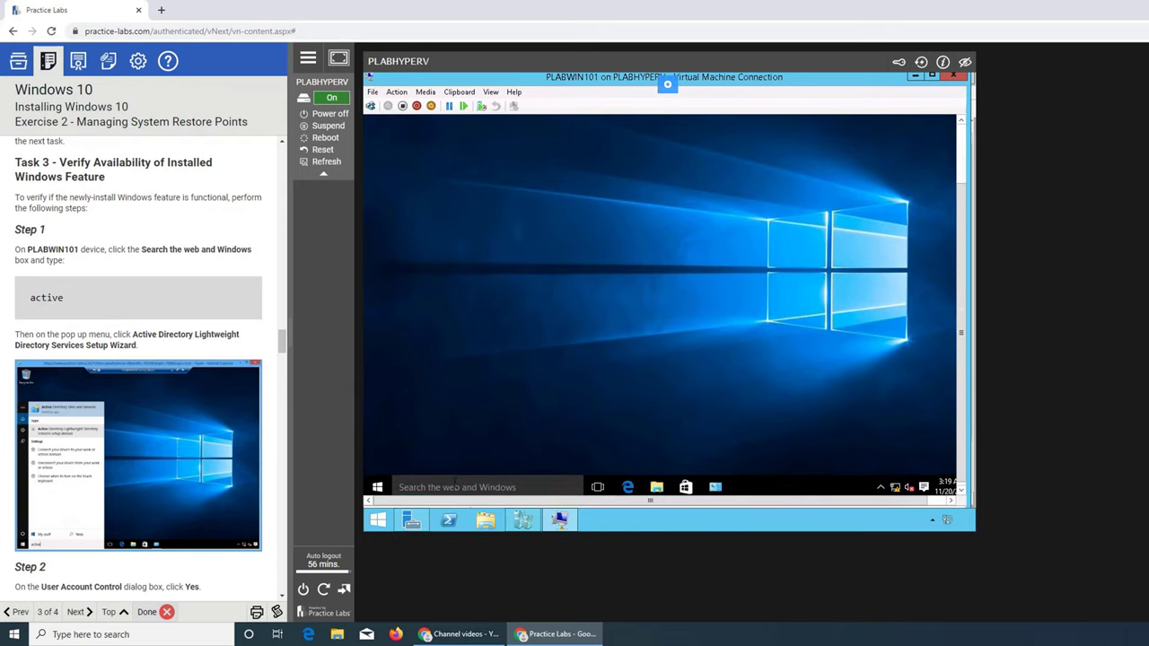
# Search the VM for 'active' and launch the Active Directory Lightweight Directory Services Setup Wizard.
pyautogui.click(453, 485)
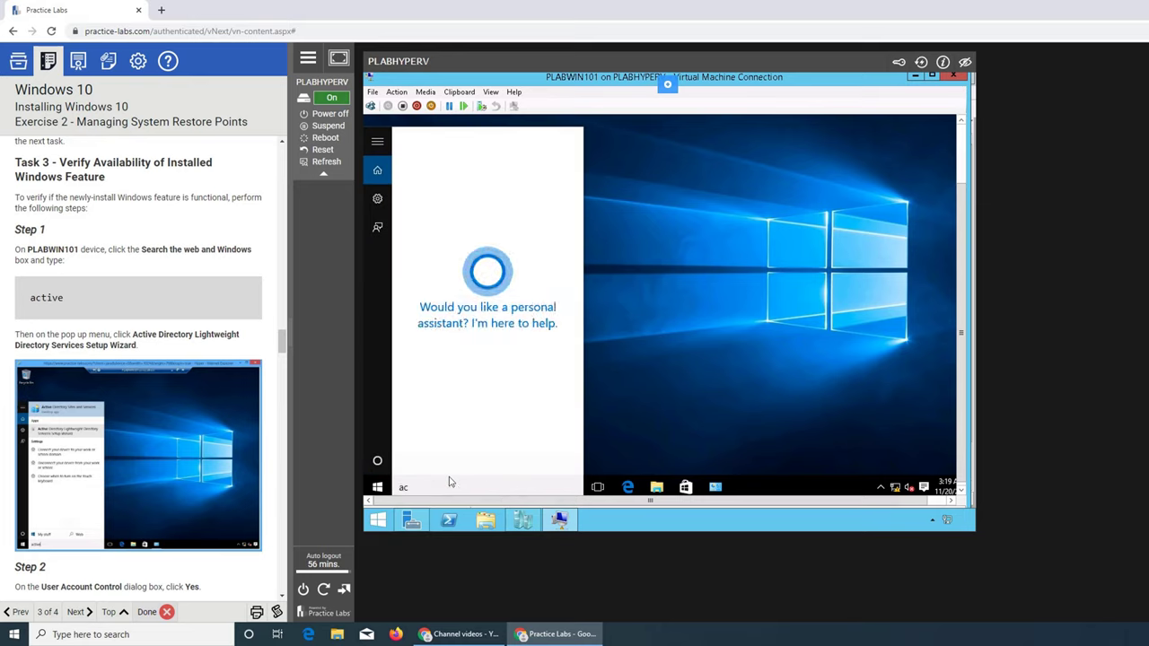
pyautogui.write('tive')
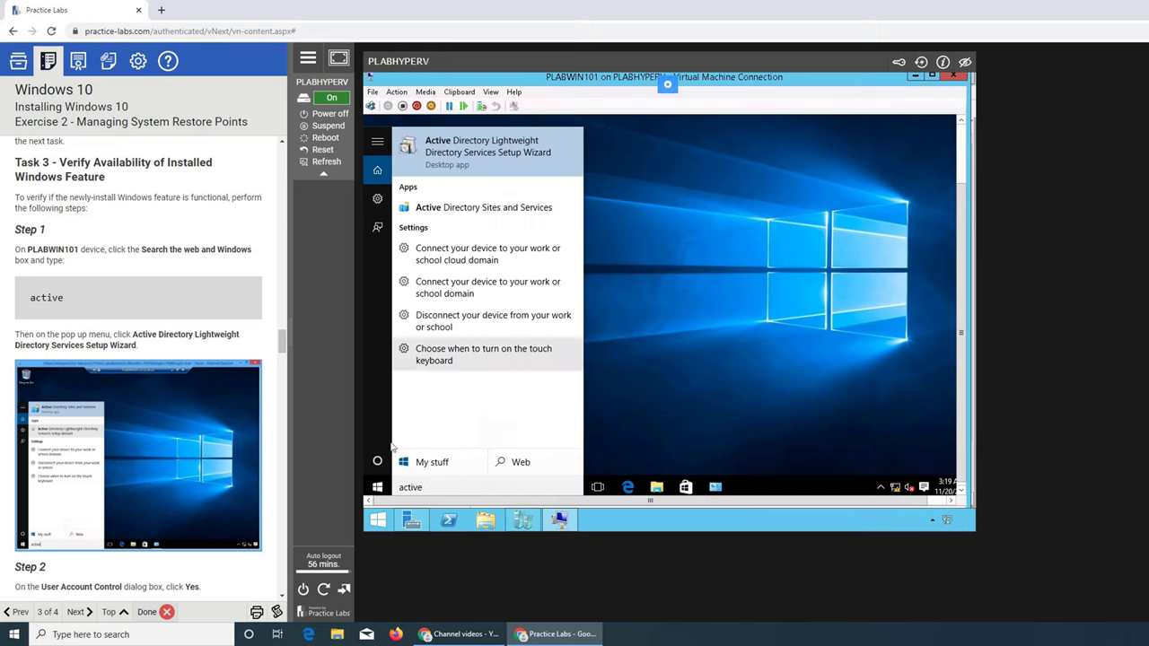
pyautogui.click(372, 498)
pyautogui.click(373, 494)
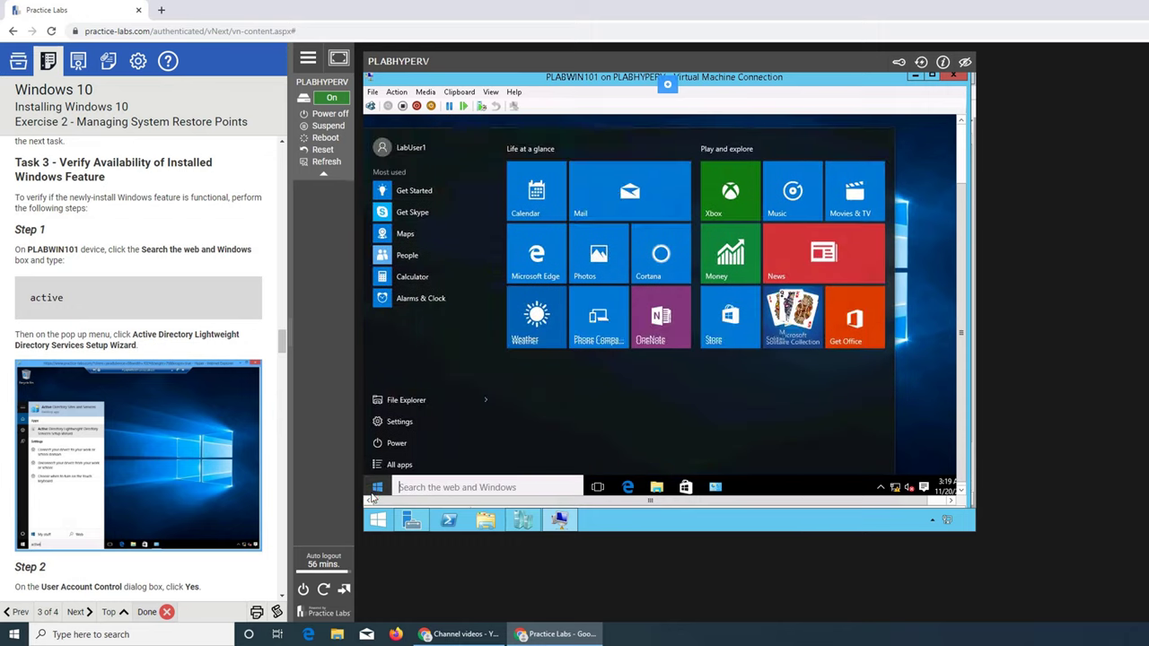
pyautogui.write('active')
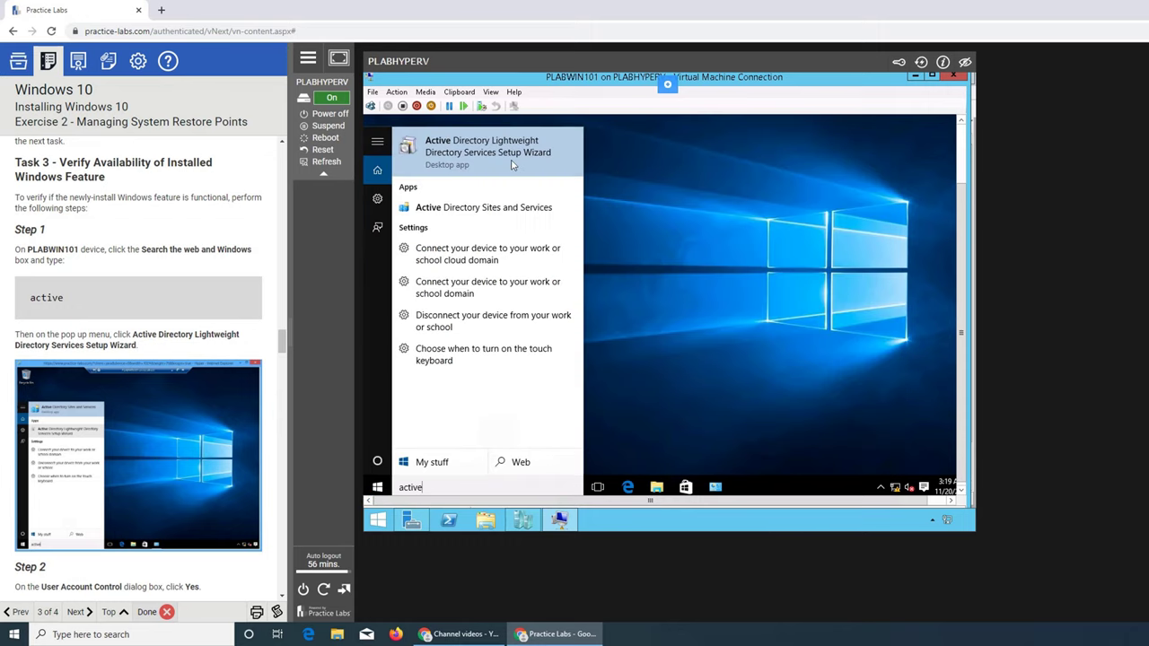
pyautogui.click(687, 231)
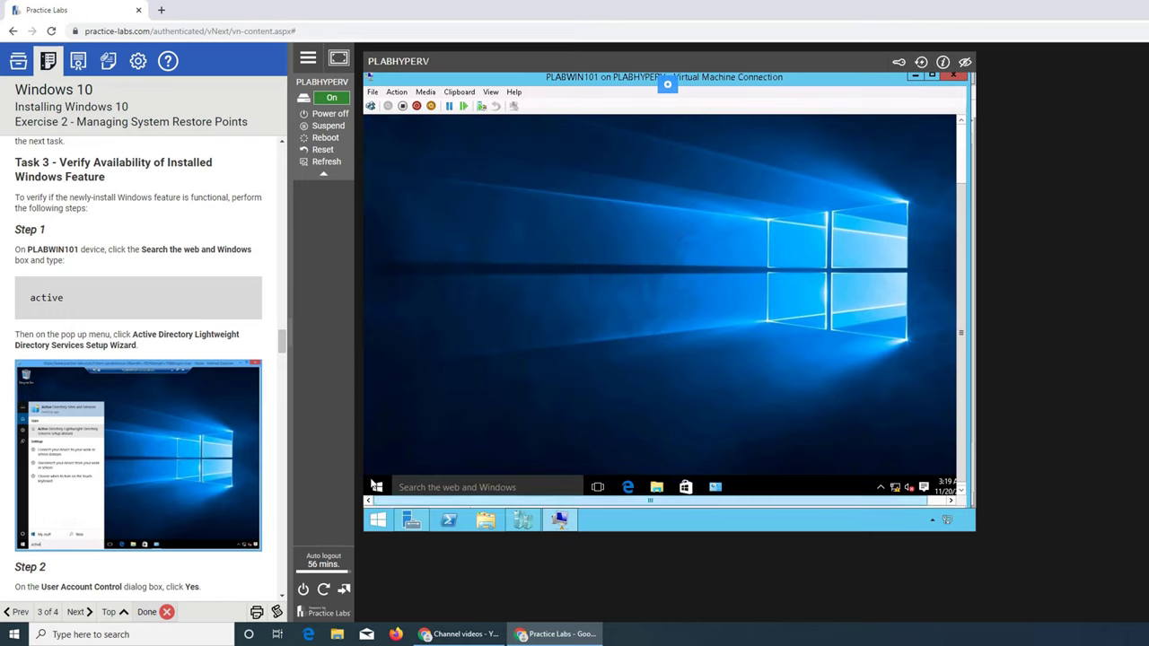
pyautogui.click(375, 487)
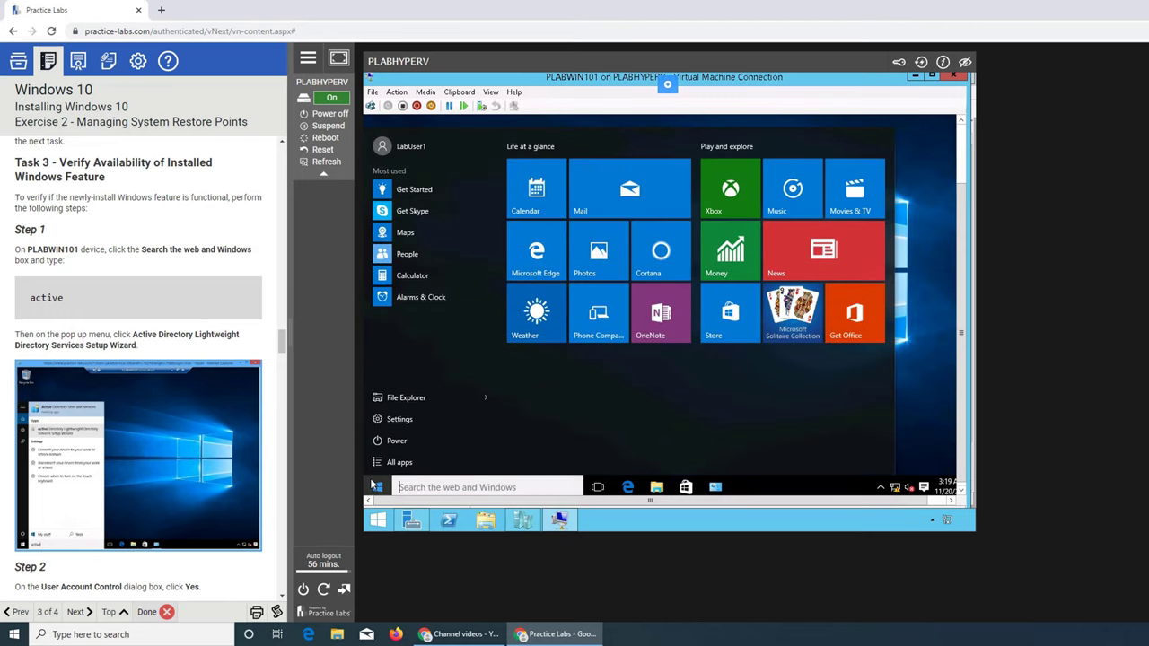
pyautogui.write('active')
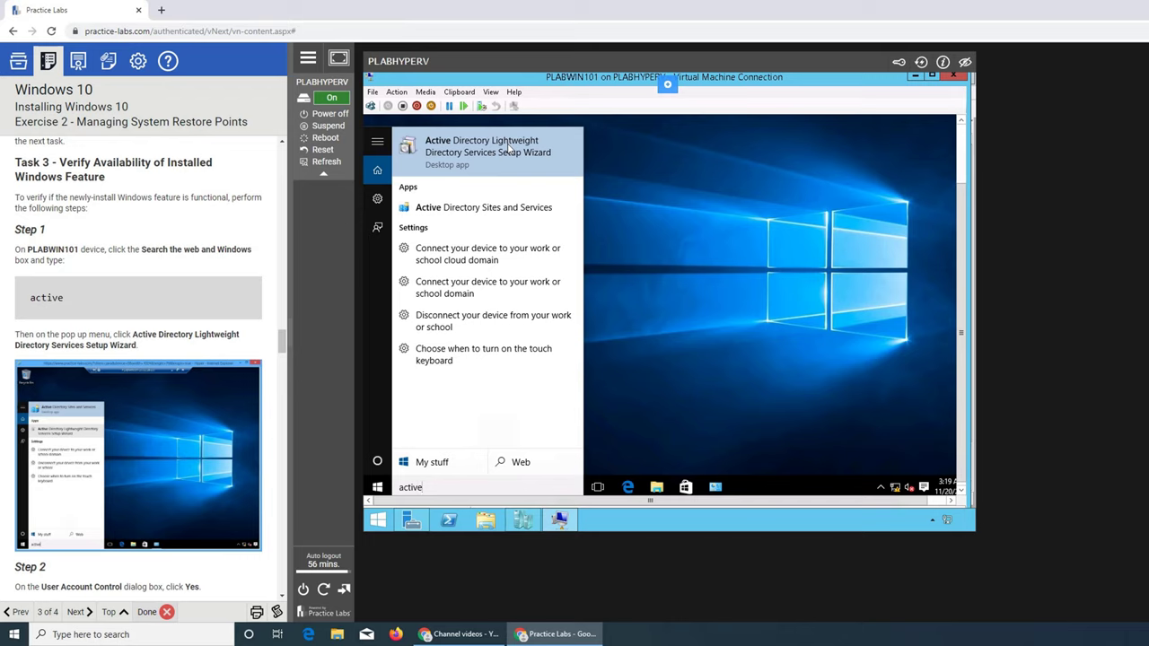
pyautogui.click(507, 148)
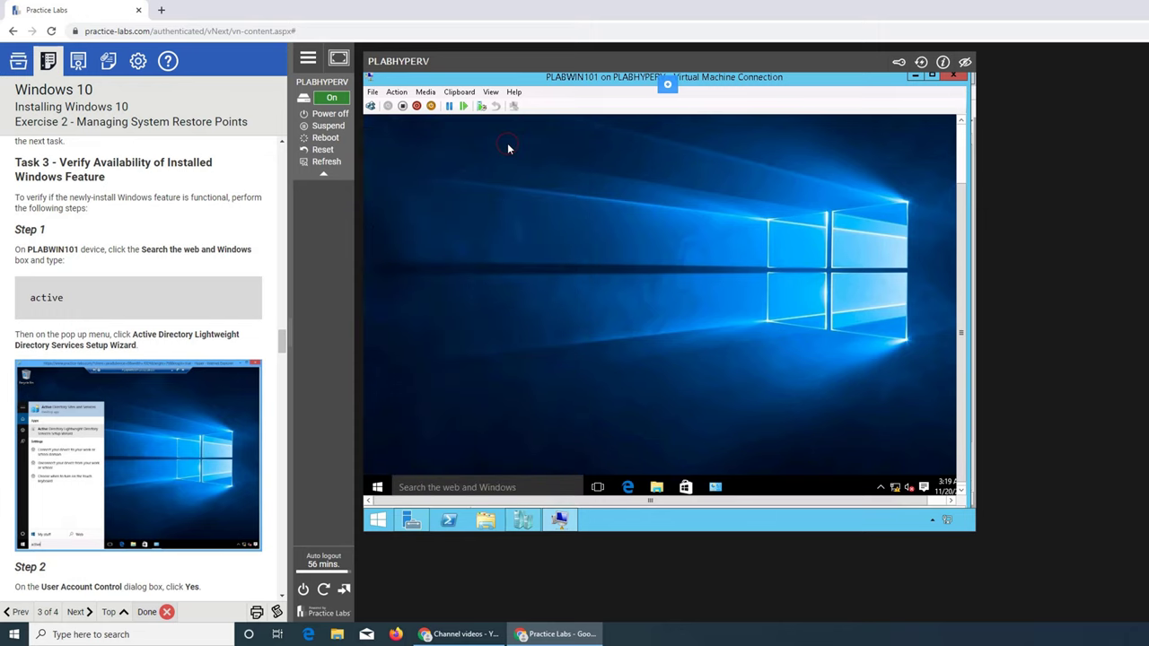
# Allow the AD LDS Setup Wizard to run, then cancel it without configuring the service.
pyautogui.scroll(-1, 231, 317)
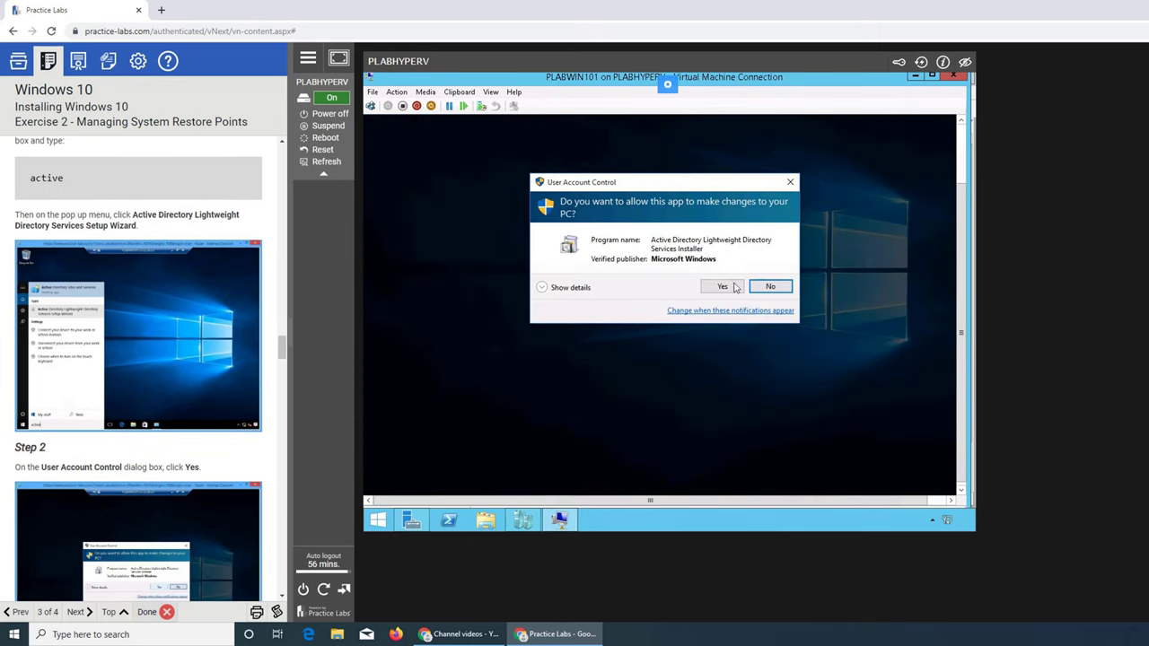
pyautogui.click(722, 286)
pyautogui.scroll(-3, 224, 345)
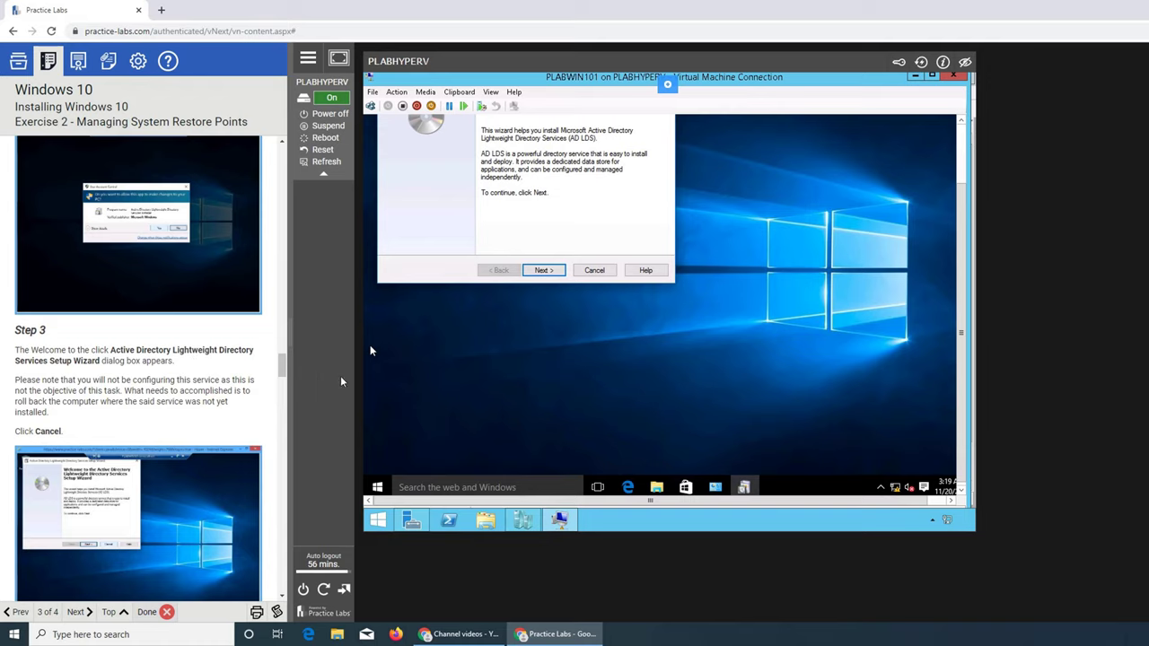
pyautogui.click(597, 270)
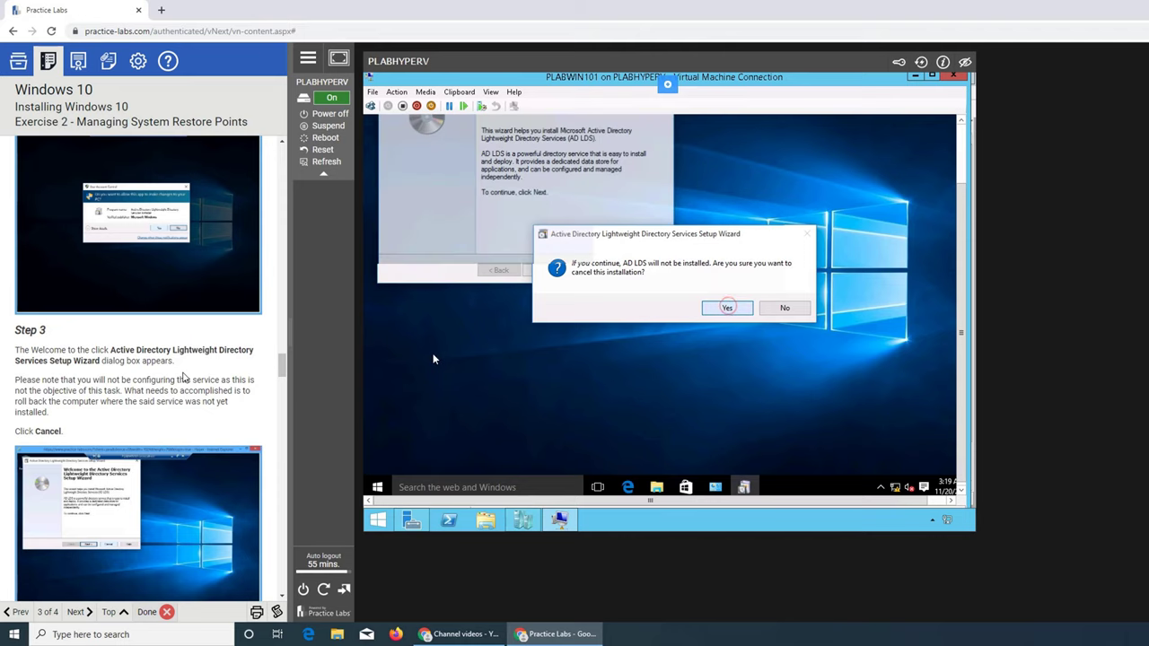
pyautogui.scroll(-7, 183, 377)
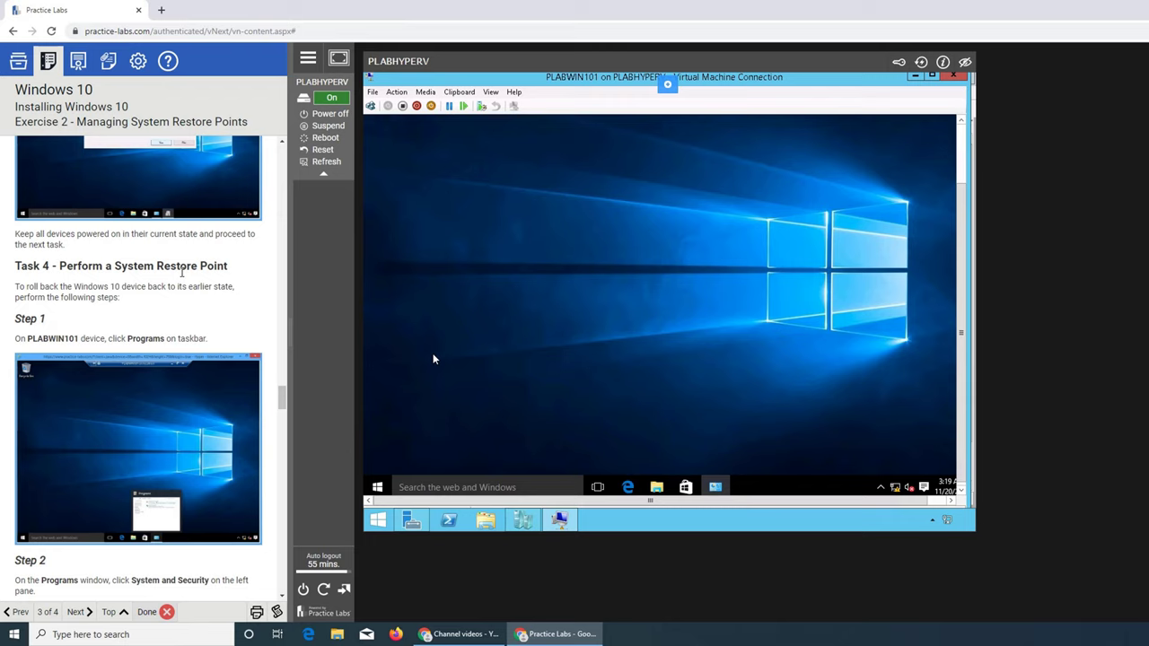
# Restore the Programs Control Panel window from the VM's taskbar.
pyautogui.scroll(-2, 180, 264)
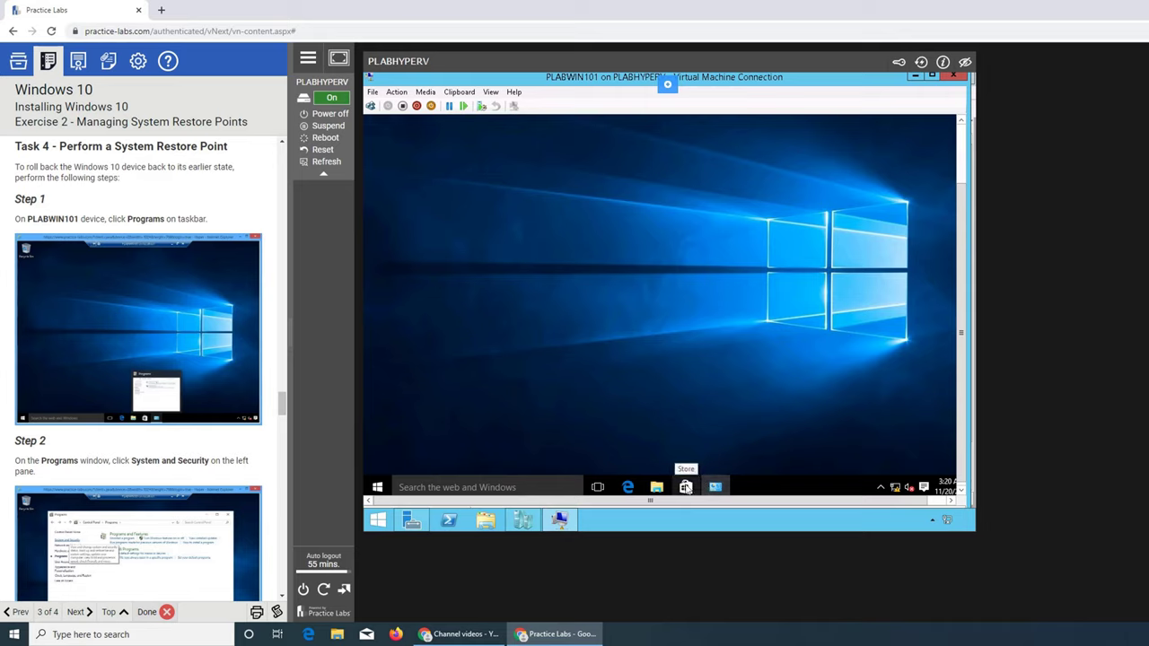
pyautogui.moveTo(711, 489)
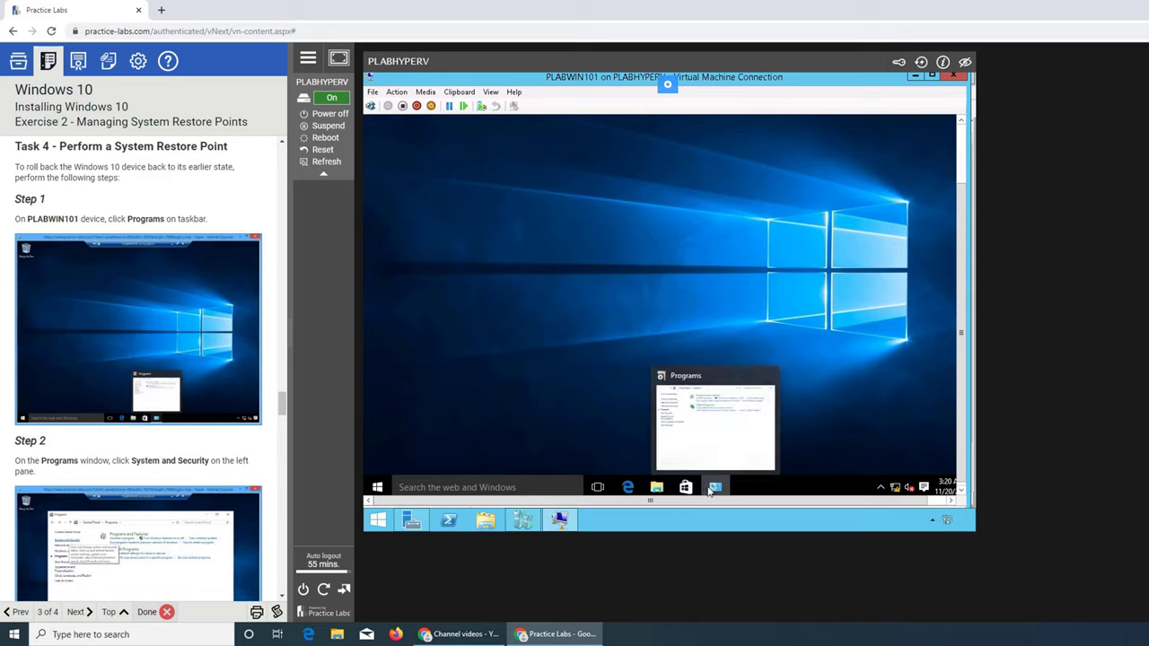
pyautogui.rightClick(760, 485)
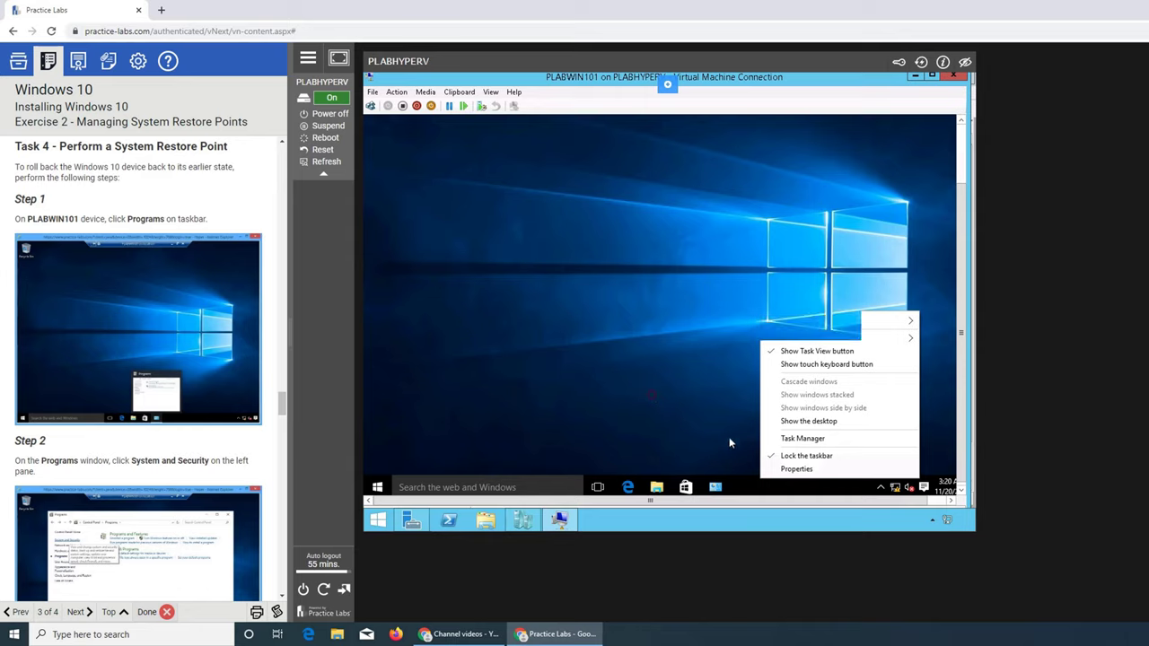
pyautogui.click(653, 400)
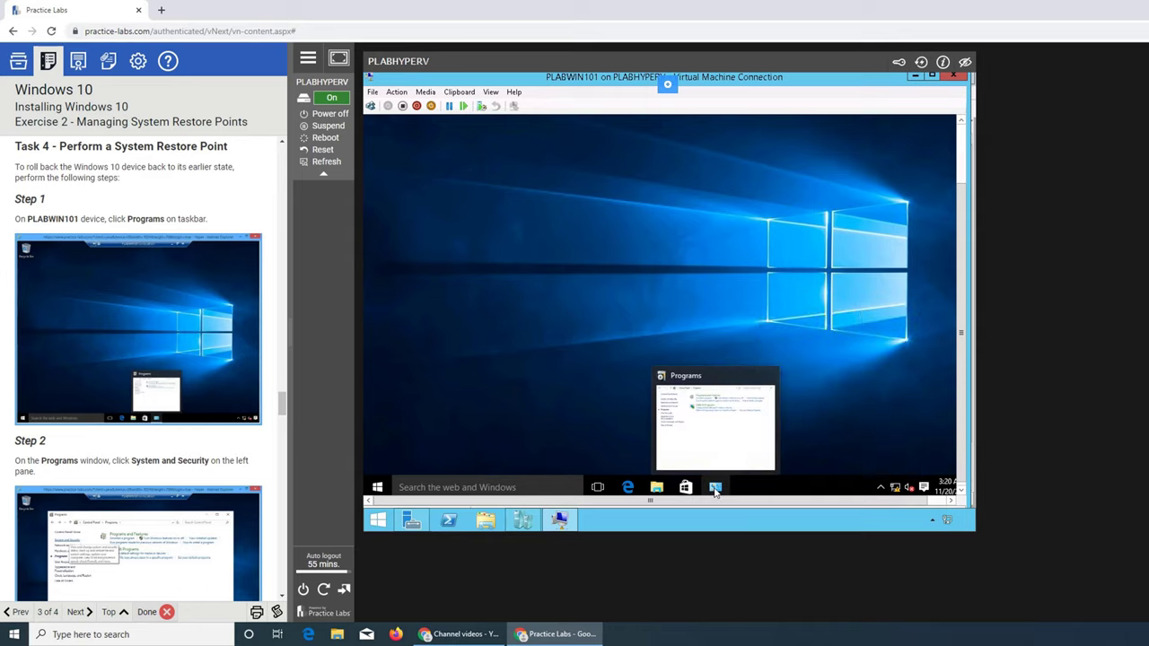
pyautogui.click(715, 489)
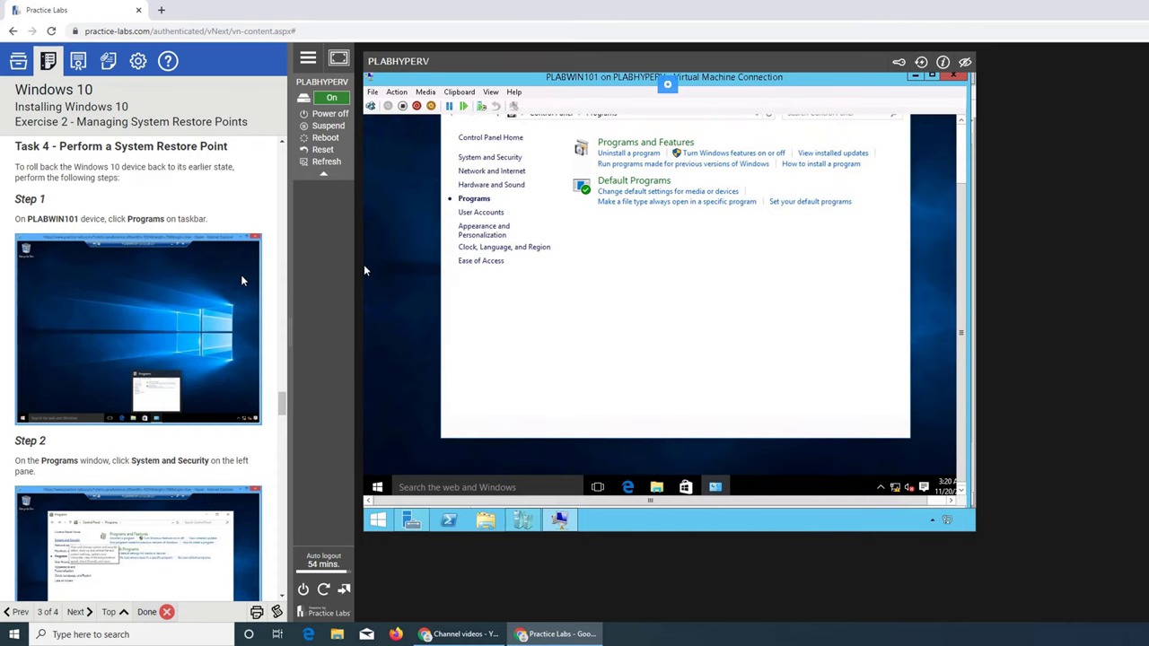
# Go to System and Security, then System to show basic computer information.
pyautogui.scroll(-1, 364, 270)
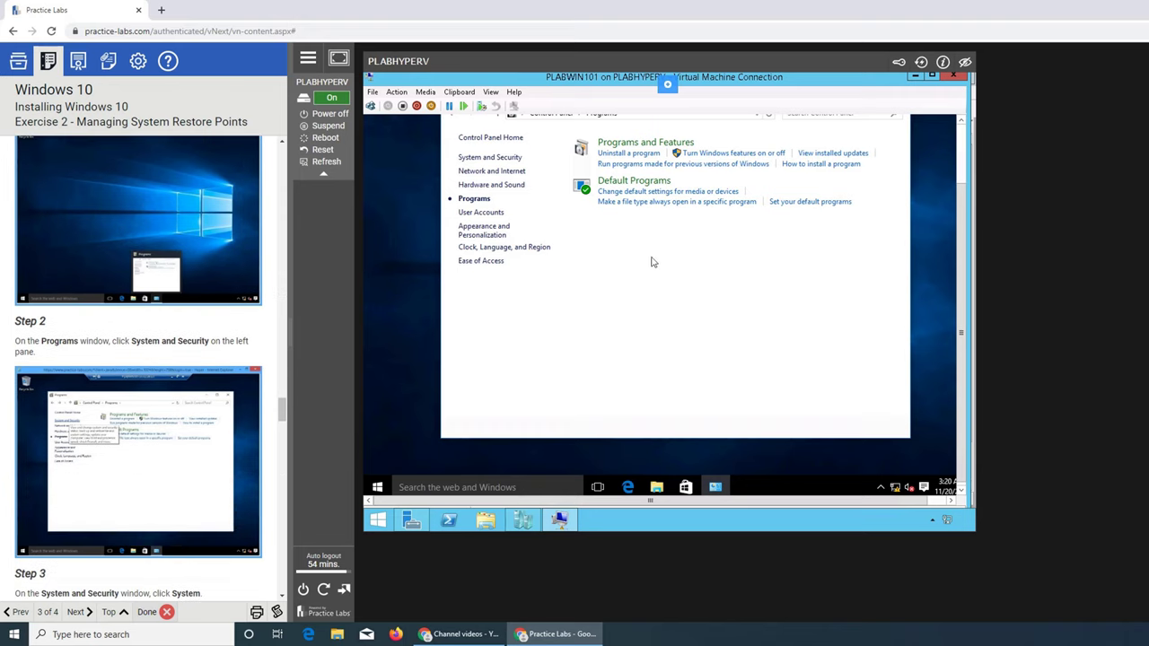
pyautogui.click(489, 158)
pyautogui.scroll(-2, 195, 403)
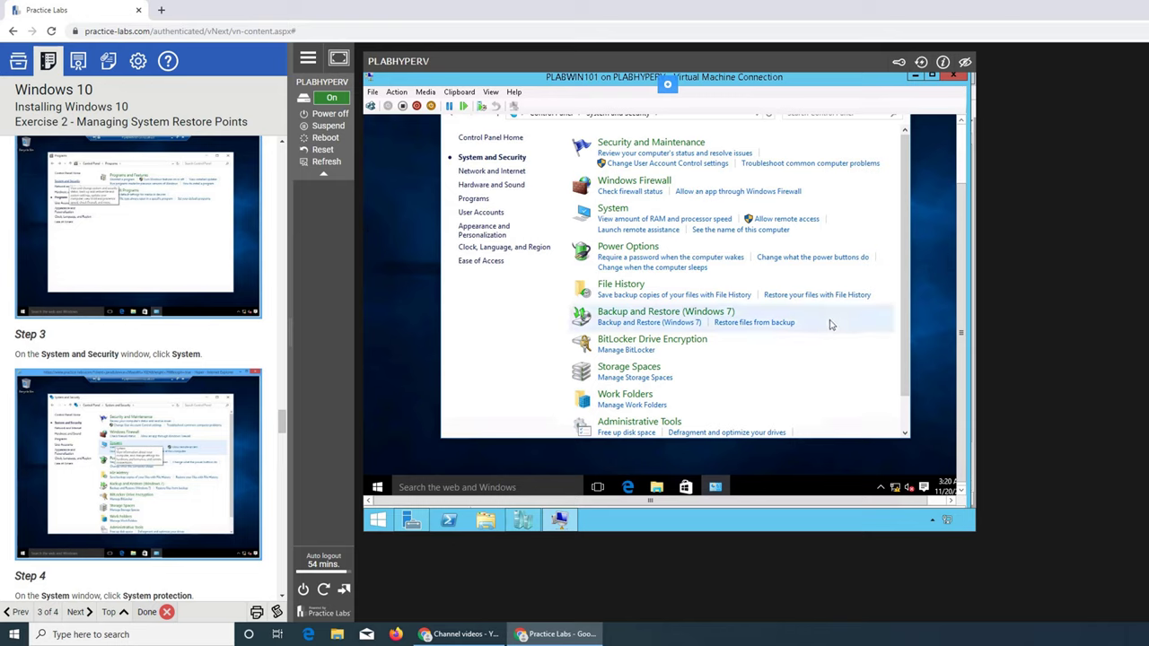
pyautogui.moveTo(900, 318)
pyautogui.mouseDown()
pyautogui.moveTo(908, 390)
pyautogui.moveTo(912, 330)
pyautogui.mouseUp()
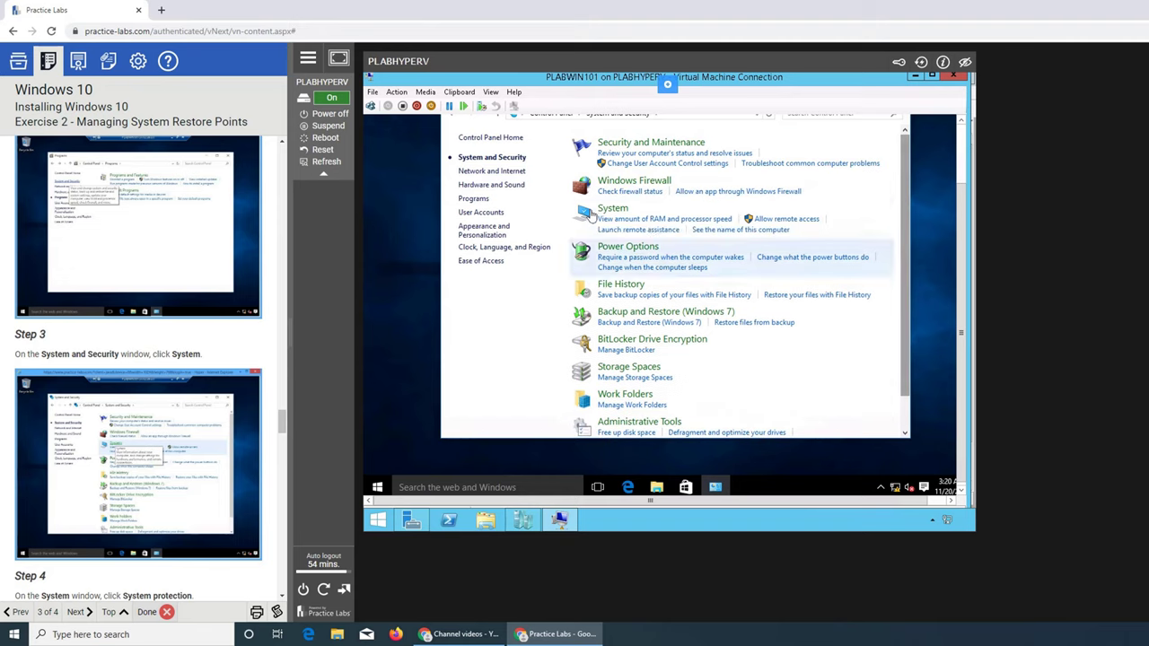
pyautogui.click(613, 210)
# Launch System Restore from System protection and continue with the recommended 11/20/2019 3:18:27 AM restore point.
pyautogui.scroll(-2, 228, 344)
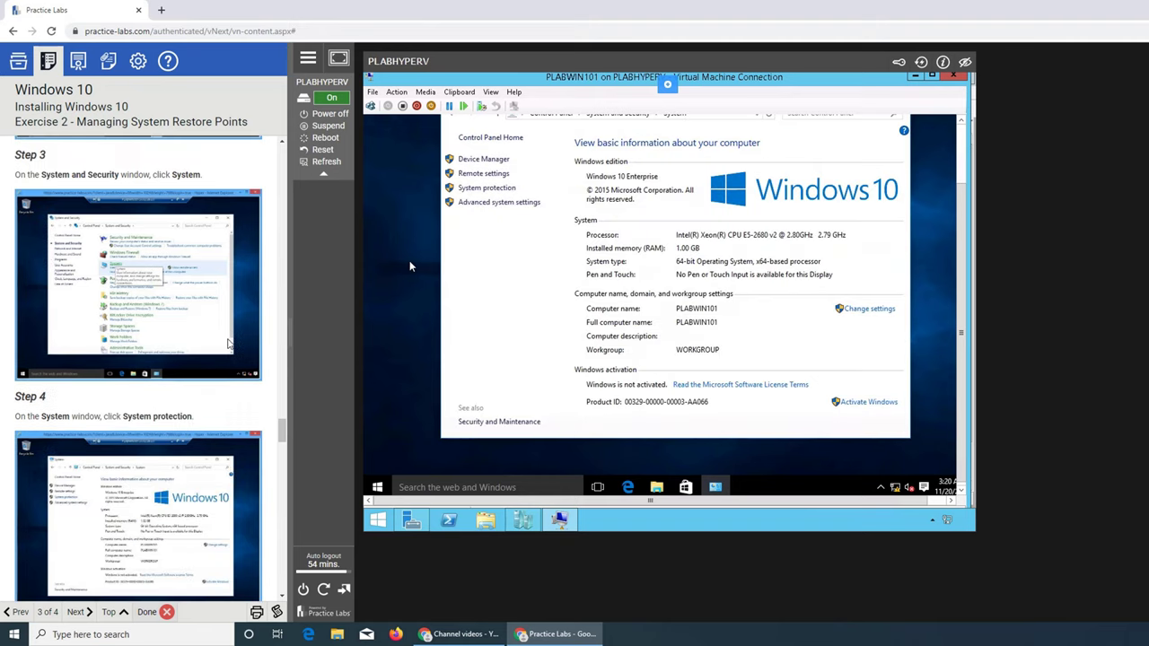
pyautogui.scroll(-2, 228, 343)
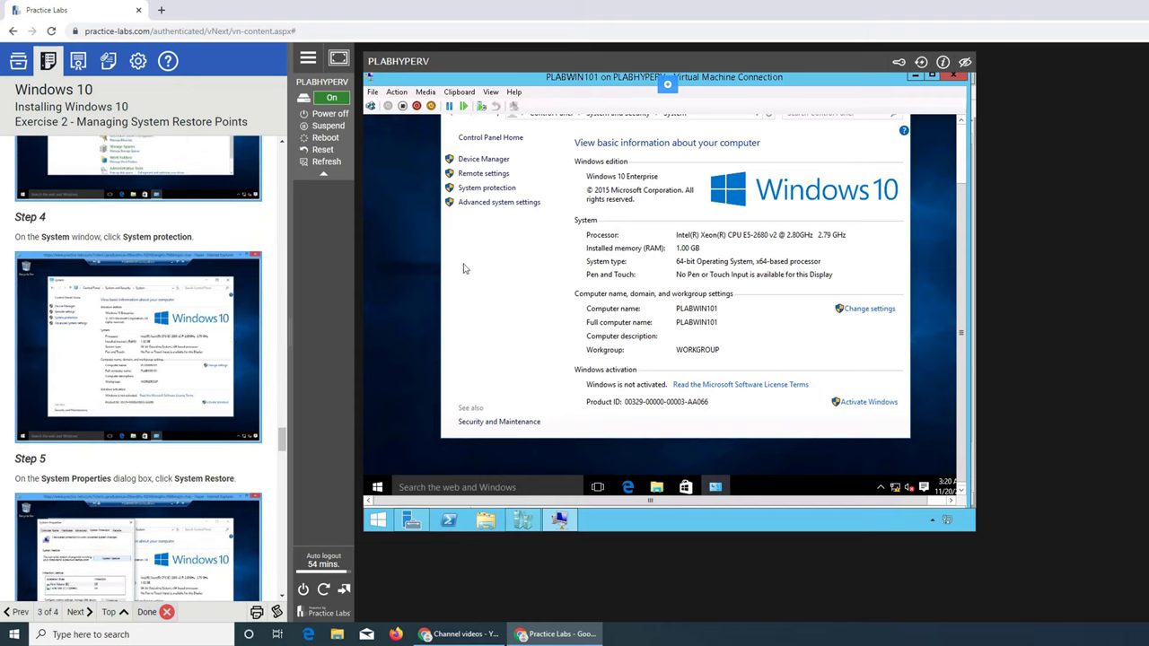
pyautogui.click(504, 188)
pyautogui.scroll(-1, 151, 376)
pyautogui.scroll(-1, 151, 377)
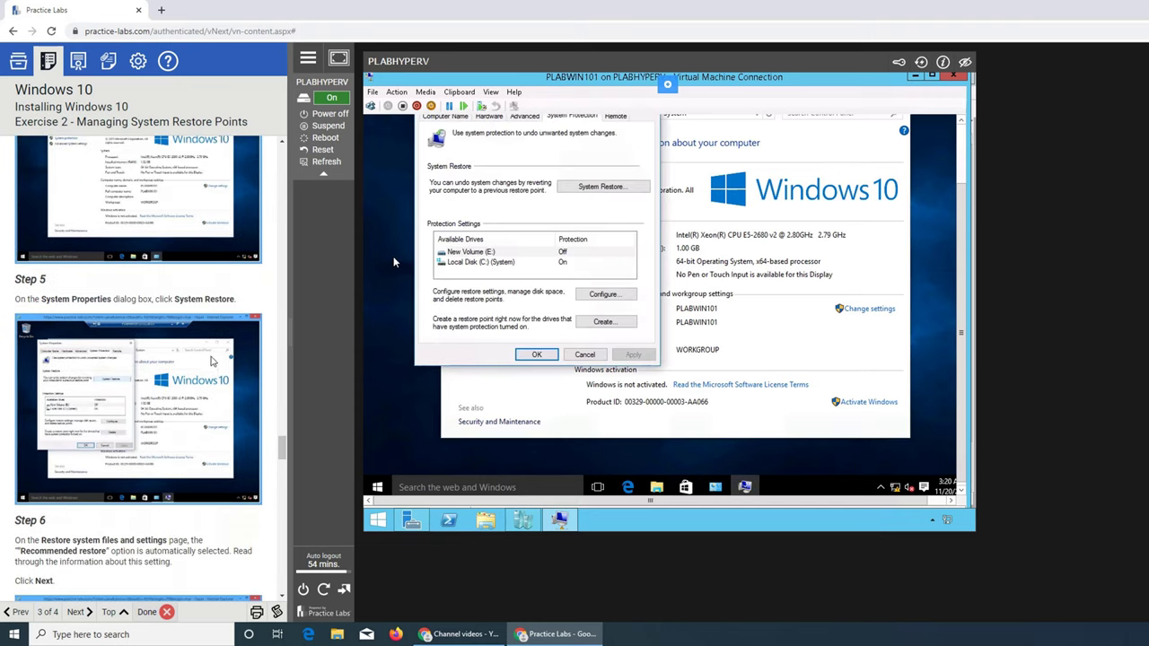
pyautogui.click(606, 187)
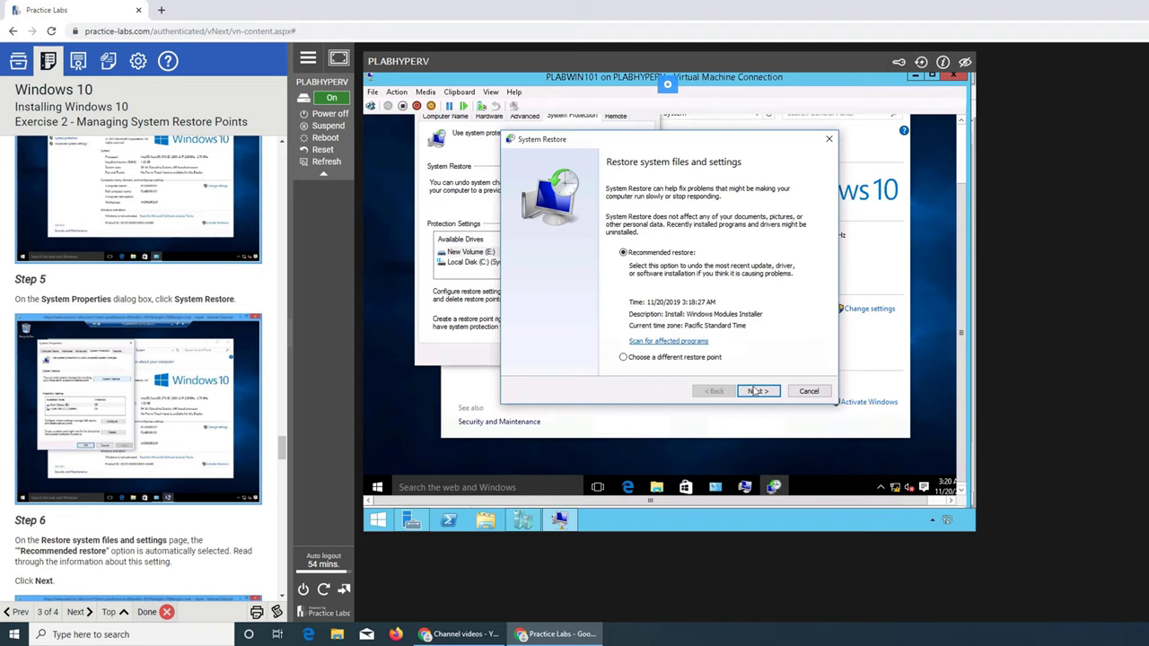
pyautogui.scroll(-1, 246, 344)
pyautogui.scroll(-2, 247, 344)
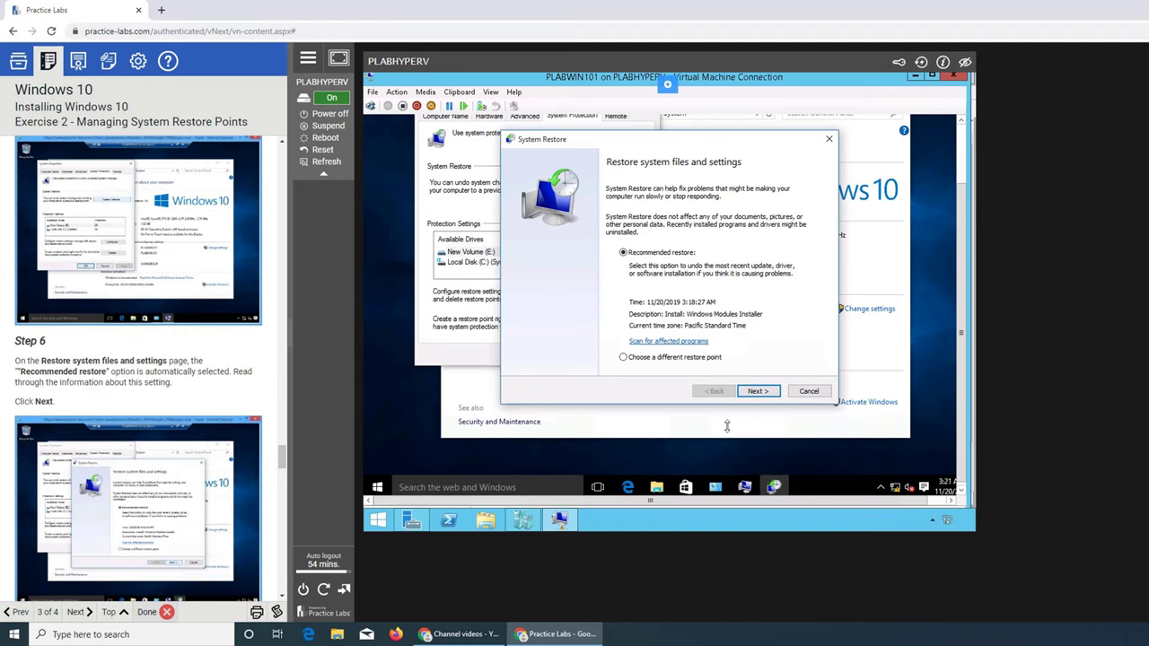
pyautogui.click(757, 392)
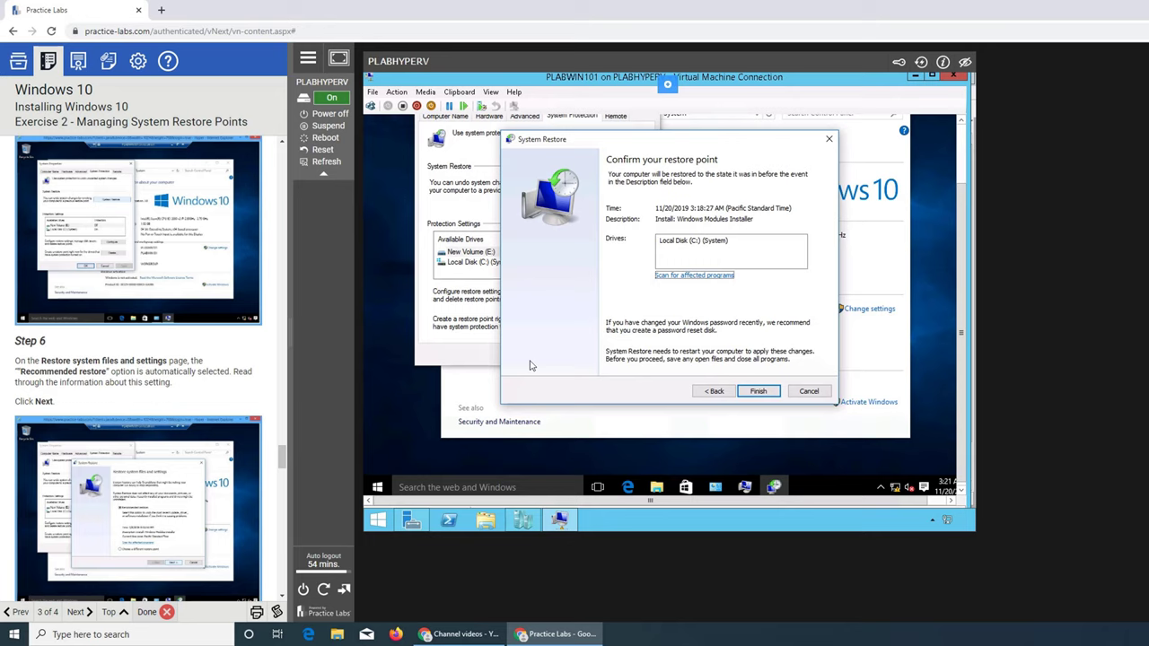
pyautogui.scroll(-3, 221, 271)
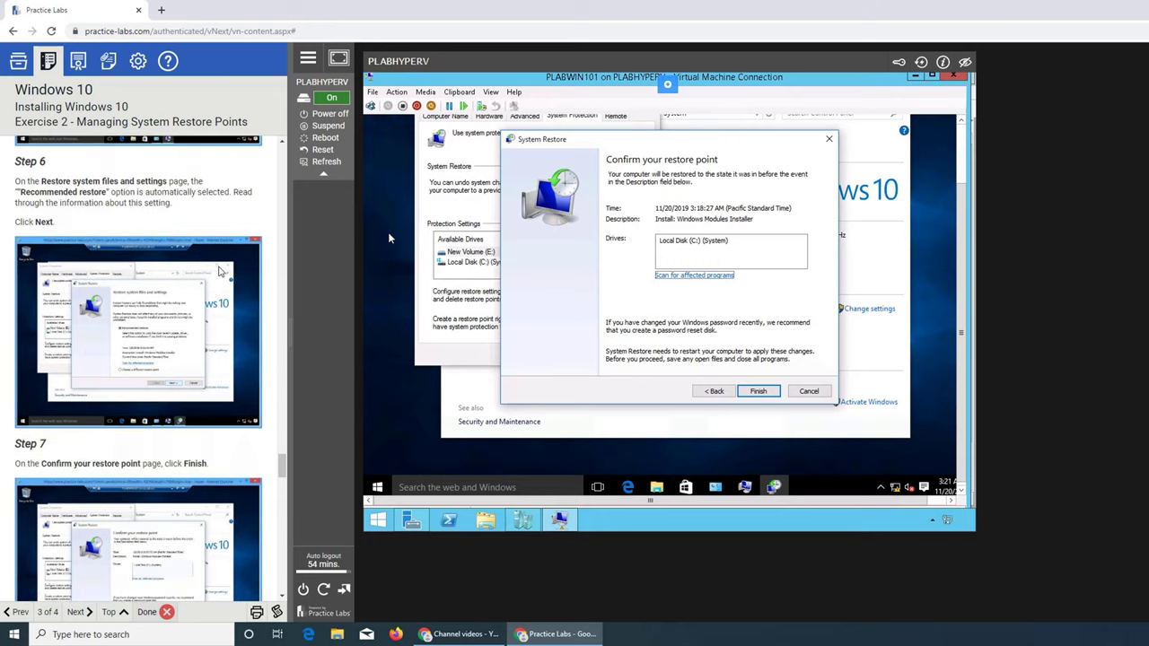
pyautogui.scroll(-2, 139, 367)
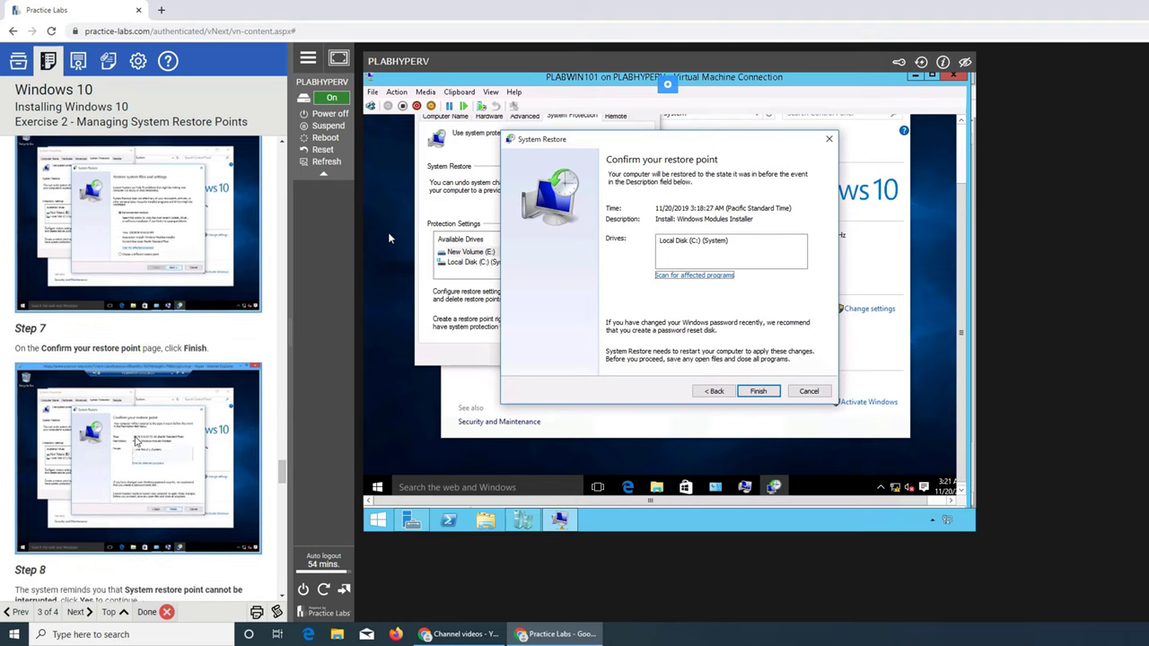
pyautogui.scroll(-3, 138, 368)
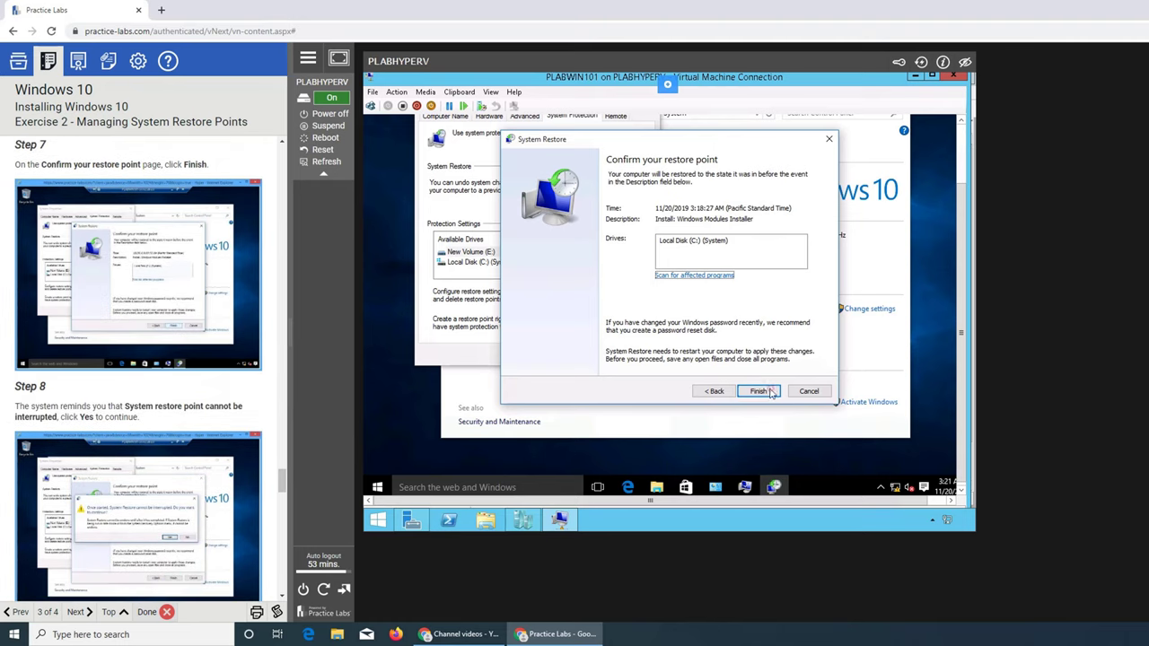
# Finish System Restore, accept the no-interruption warning, and wait for PLABWIN101 to reboot to the lock screen.
pyautogui.click(760, 391)
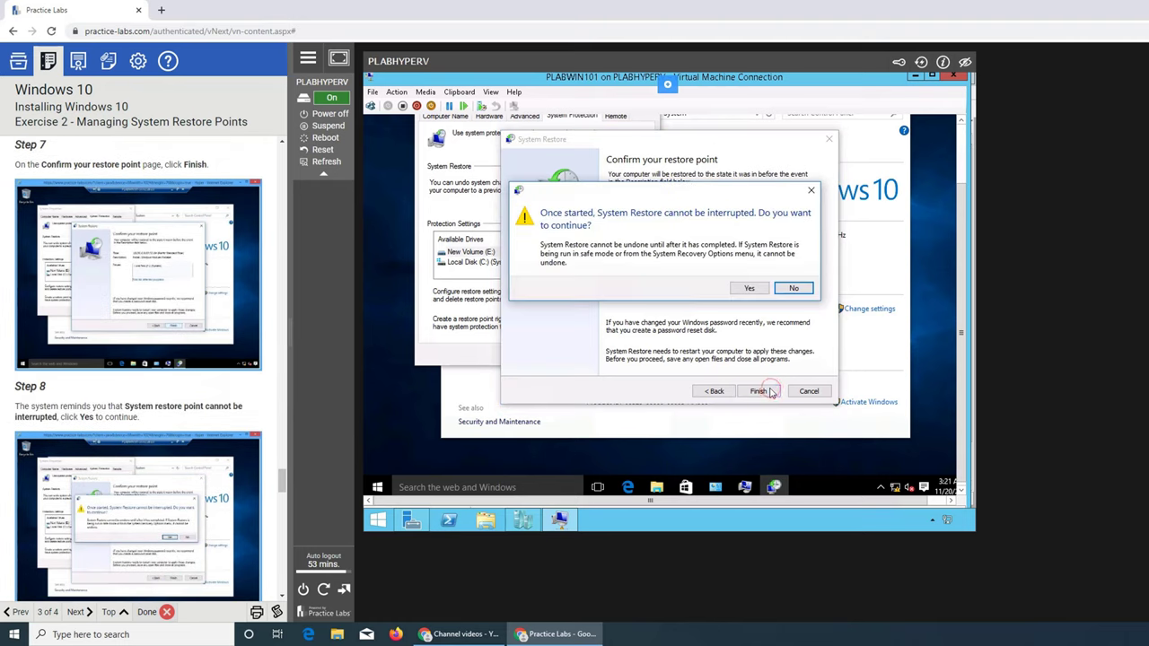
pyautogui.click(746, 289)
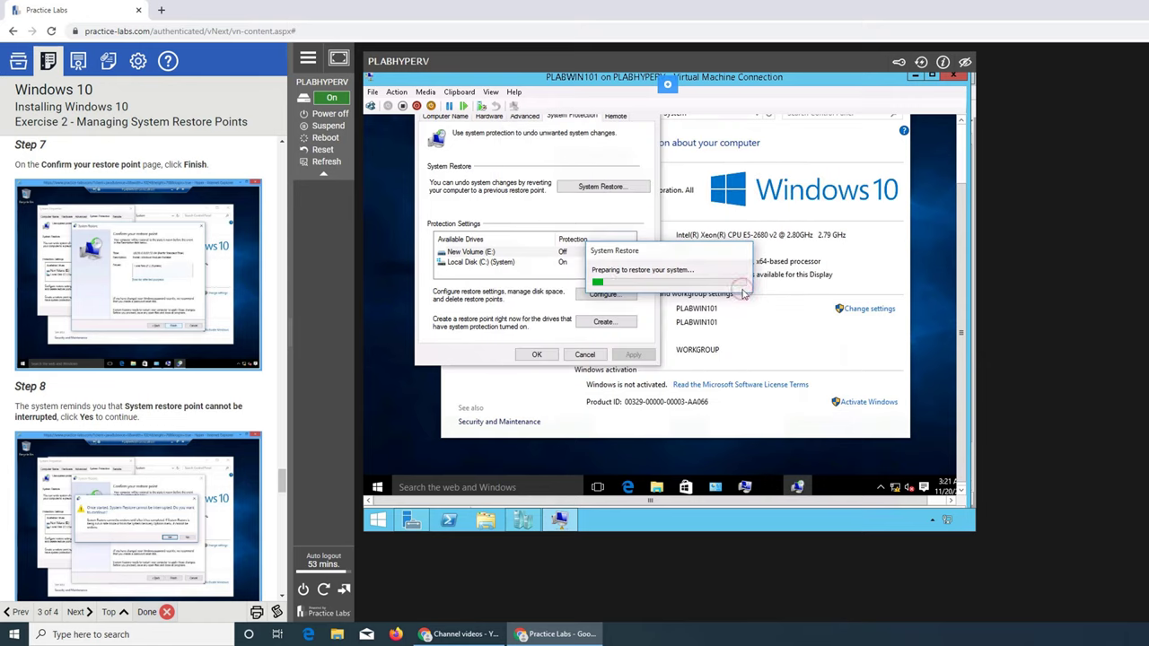
pyautogui.scroll(-3, 218, 350)
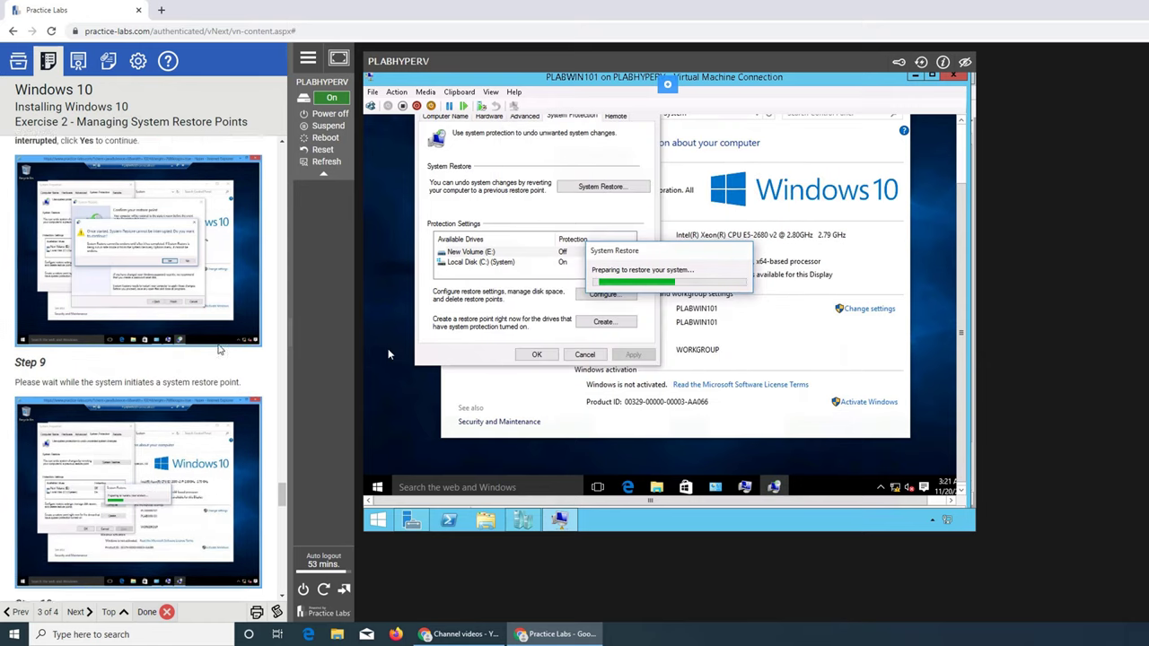
pyautogui.scroll(-3, 138, 368)
pyautogui.scroll(-2, 138, 368)
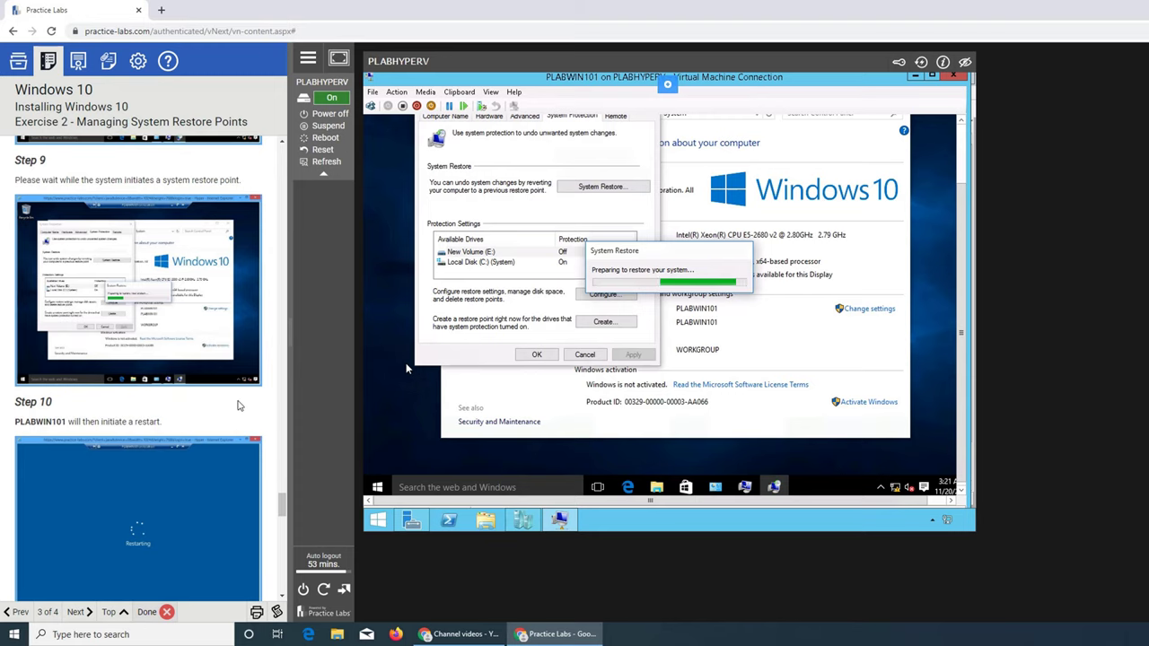
pyautogui.scroll(-2, 156, 427)
pyautogui.scroll(-2, 155, 427)
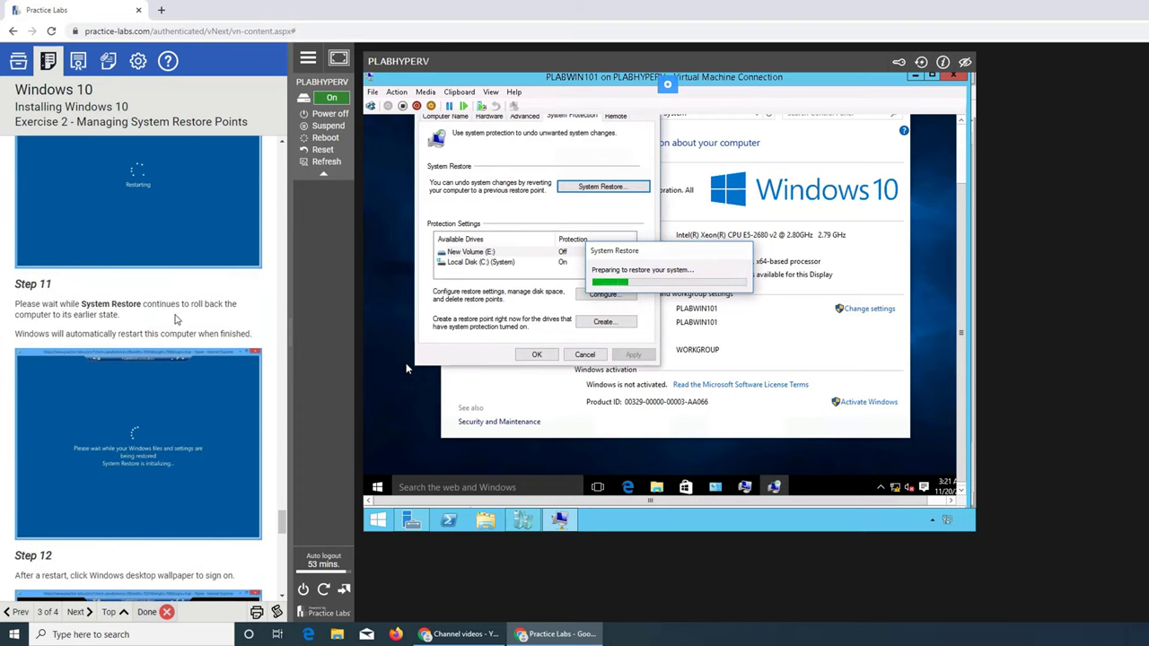
pyautogui.scroll(-1, 218, 309)
pyautogui.scroll(-2, 218, 314)
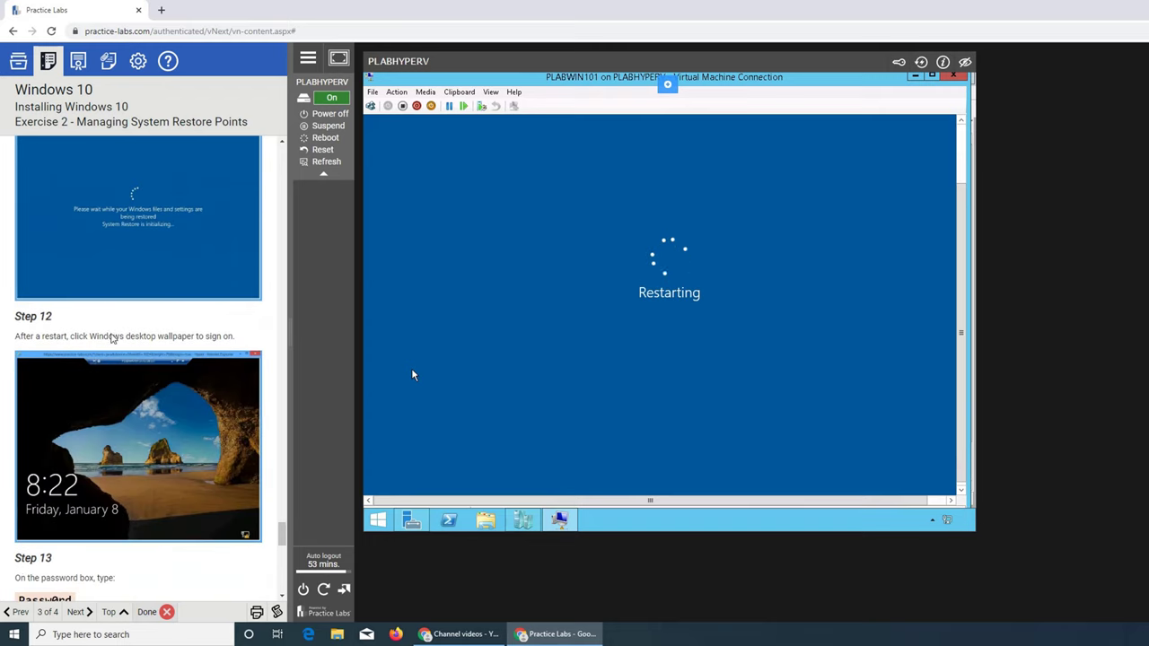
pyautogui.scroll(-1, 219, 354)
pyautogui.scroll(-4, 138, 368)
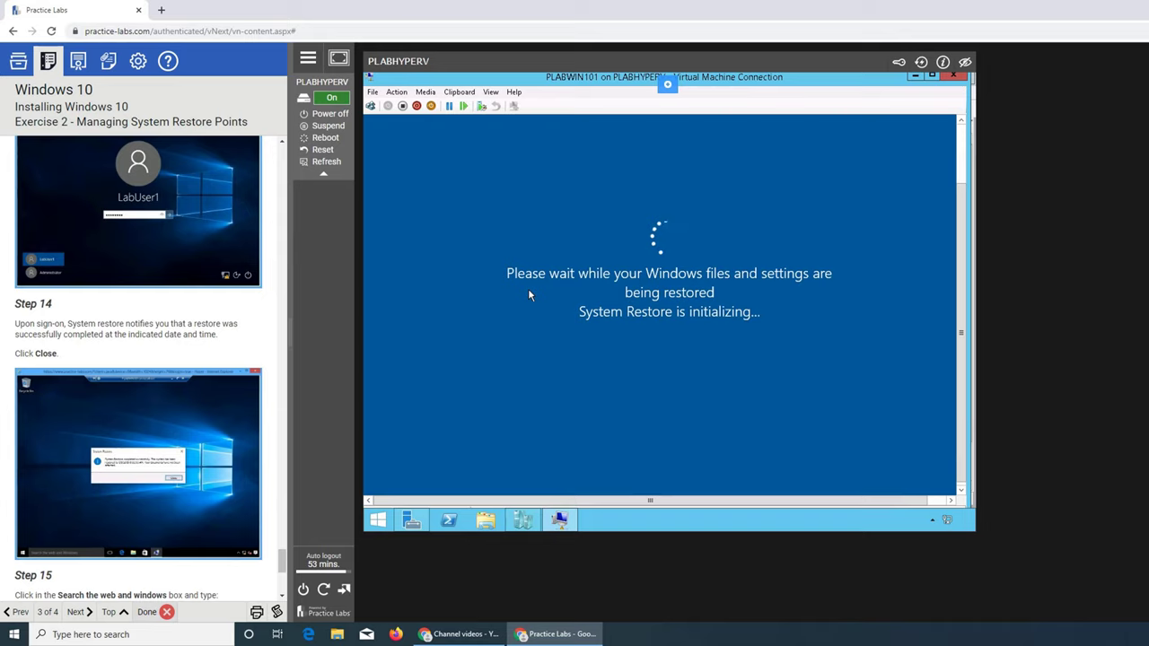
pyautogui.scroll(-2, 177, 364)
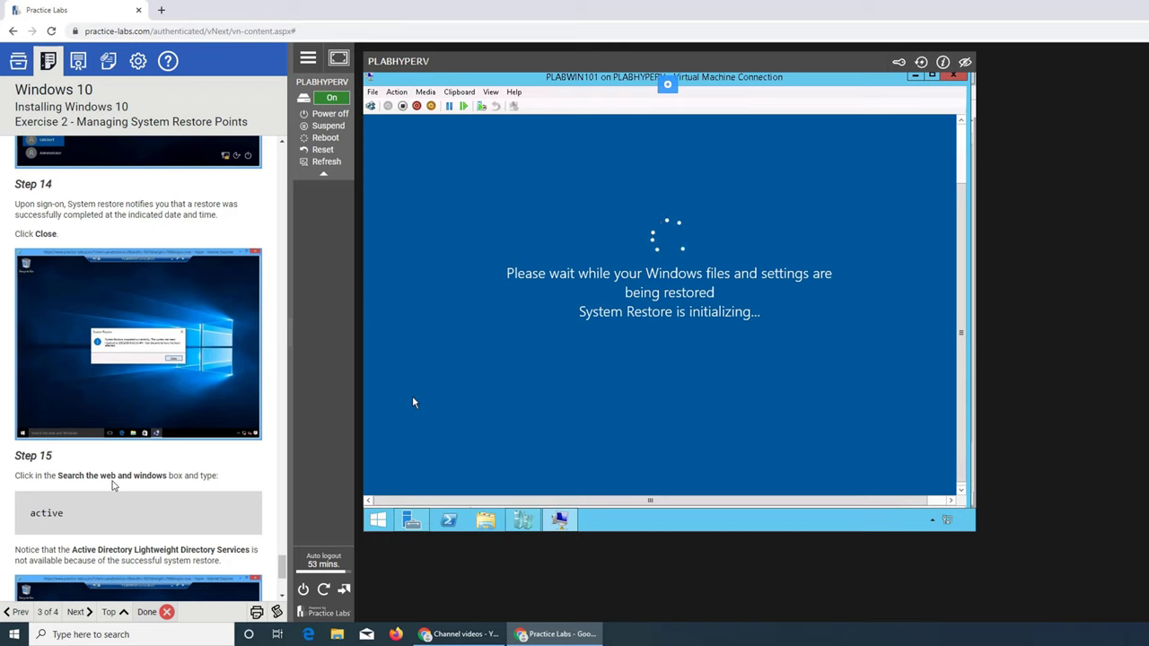
pyautogui.scroll(-3, 113, 485)
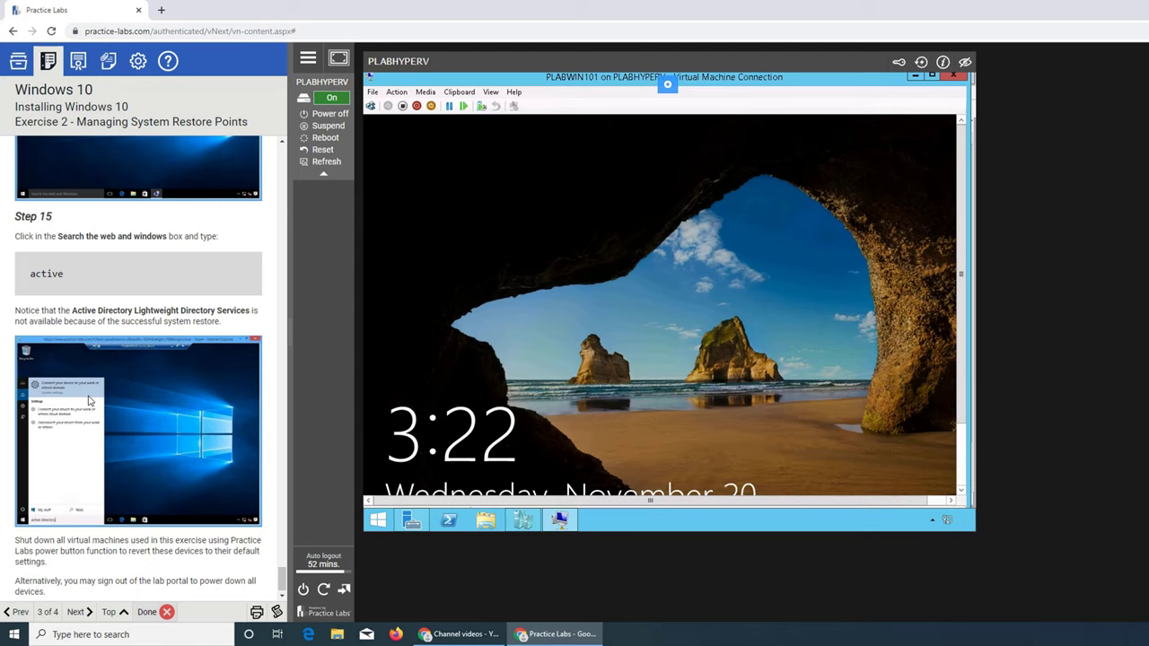
# Sign in to PLABWIN101 with the lab account's password and close the restore-completed message.
pyautogui.click(632, 306)
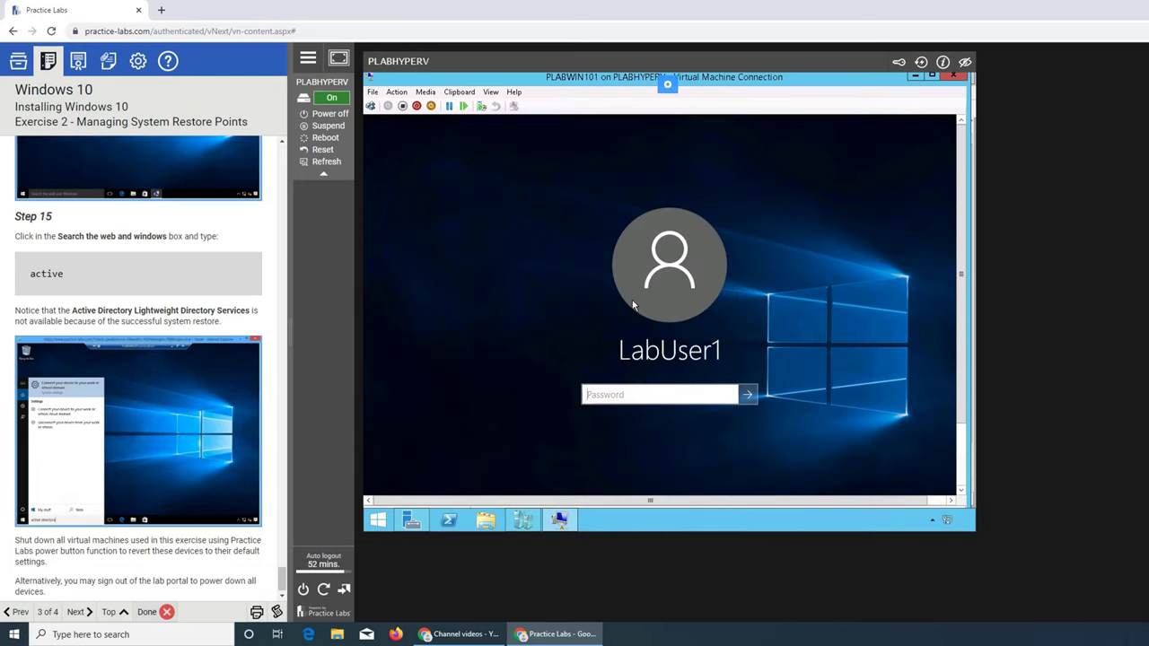
pyautogui.write('Passw0rd')
pyautogui.press('Return')
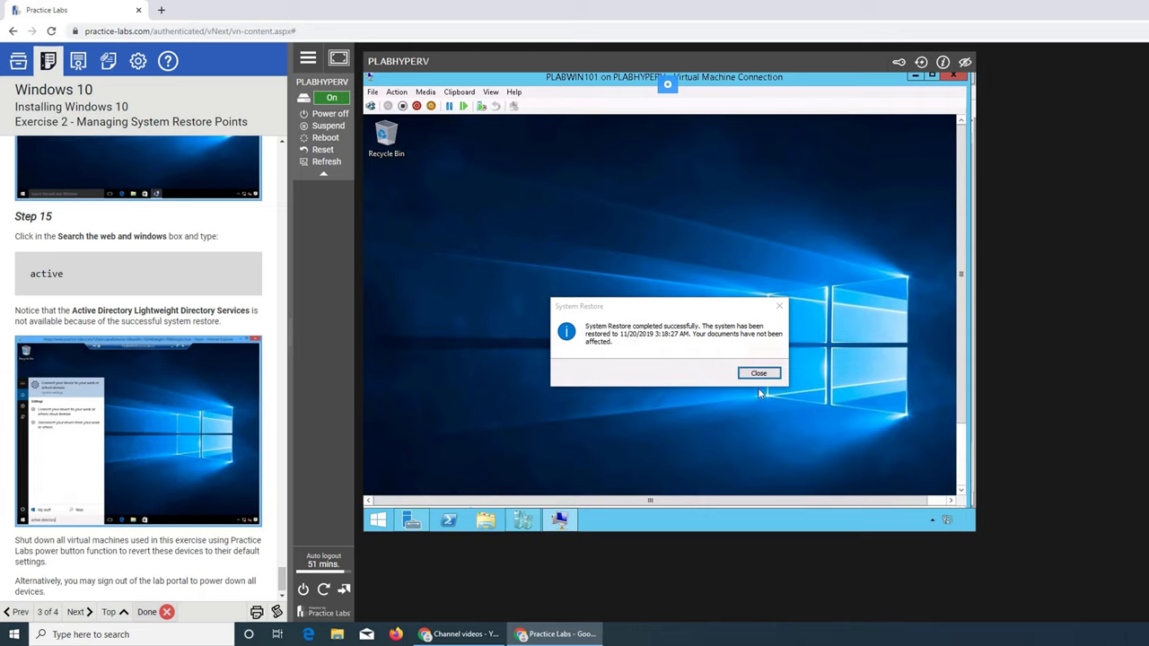
pyautogui.click(758, 374)
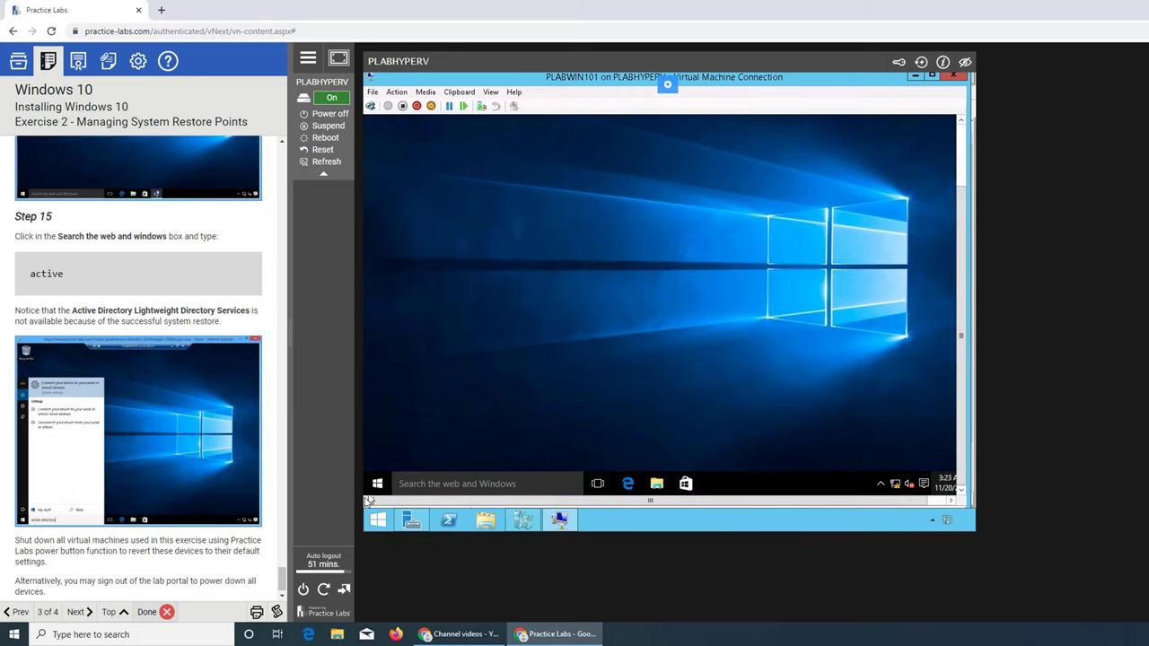
# Search the Start menu for 'active', then dismiss the search results.
pyautogui.click(377, 484)
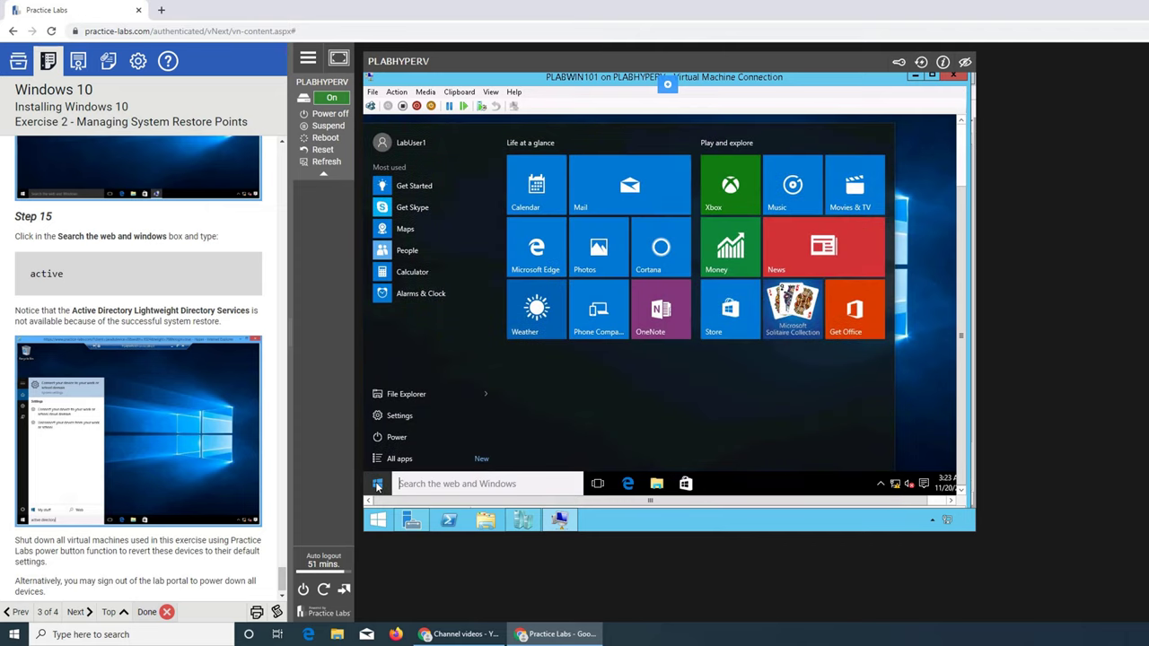
pyautogui.write('activve')
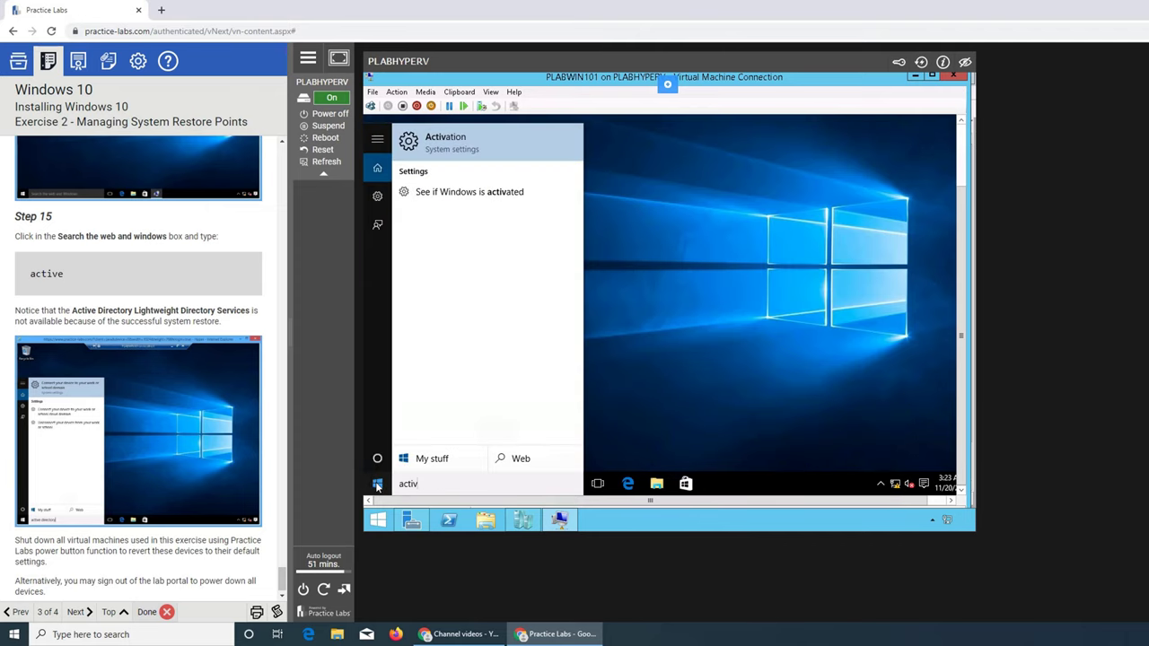
pyautogui.press('BackSpace')
pyautogui.press('BackSpace')
pyautogui.write('e')
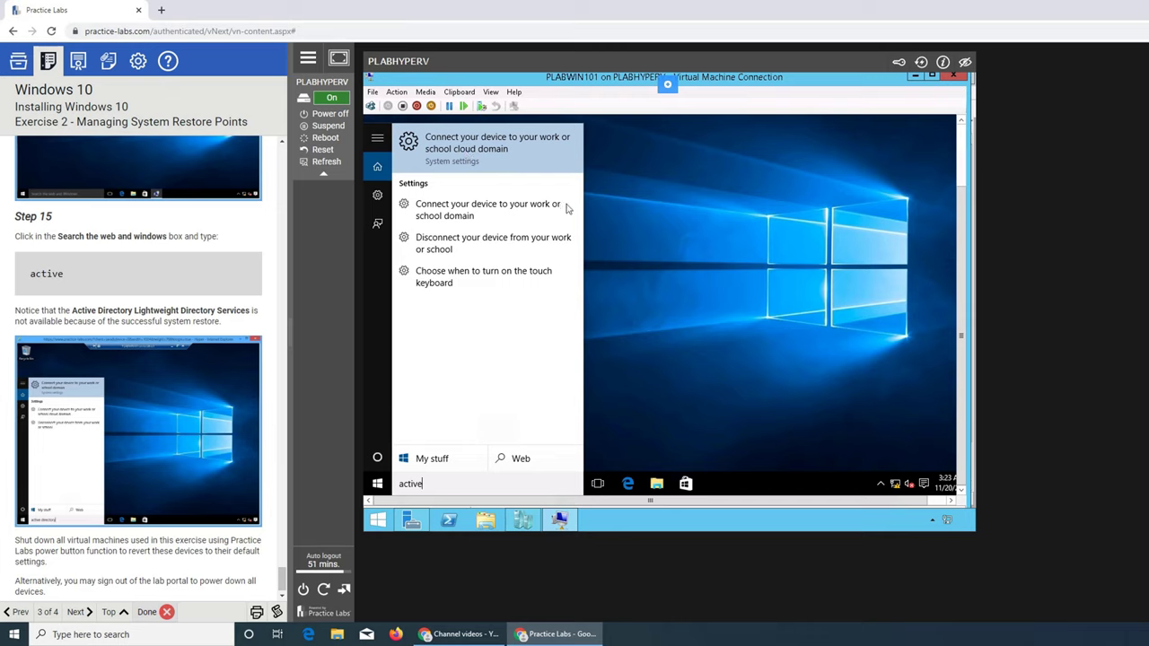
pyautogui.click(652, 264)
# Minimize Hyper-V Manager and restore the PLABWIN101 Virtual Machine Connection window.
pyautogui.click(562, 521)
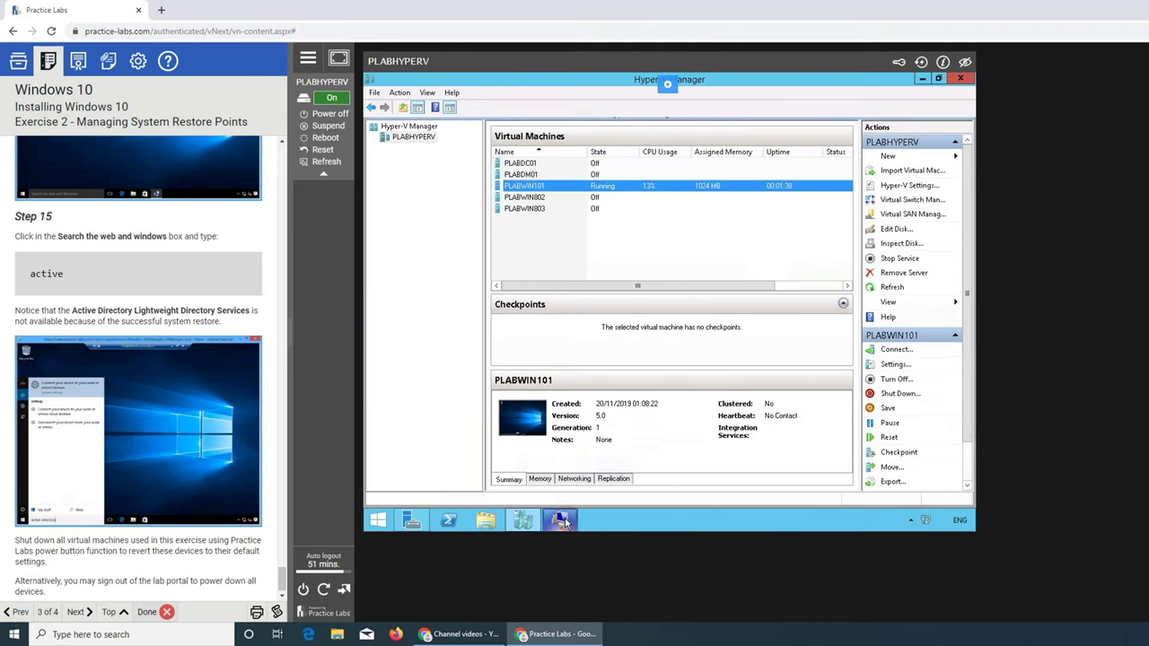
pyautogui.click(919, 81)
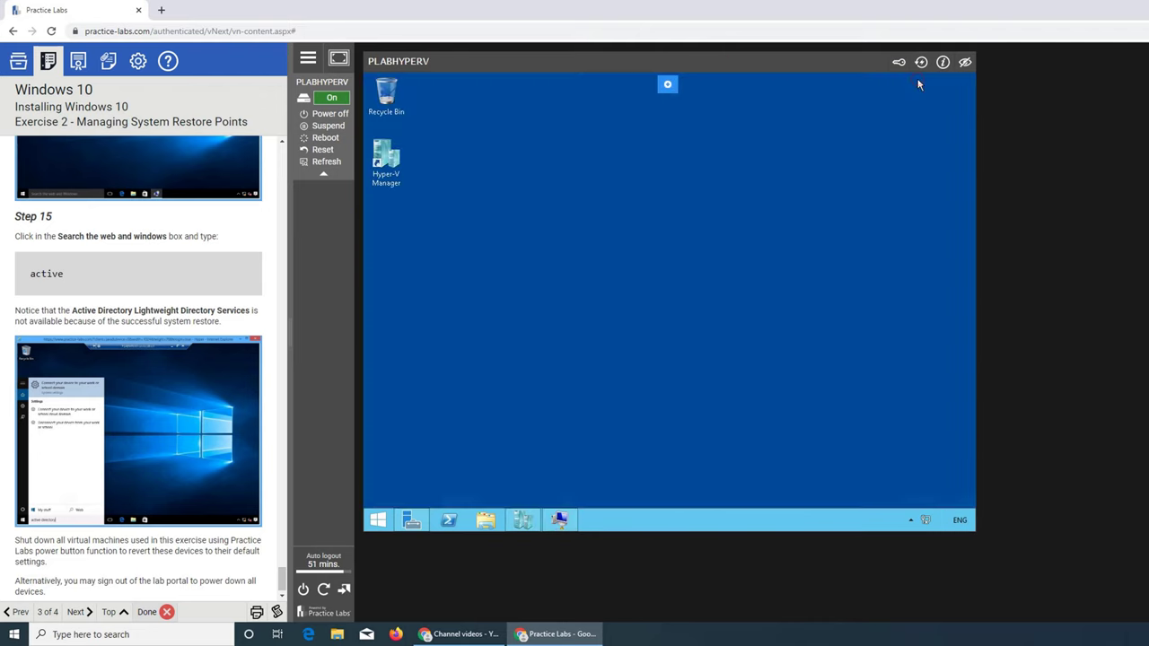
pyautogui.click(573, 525)
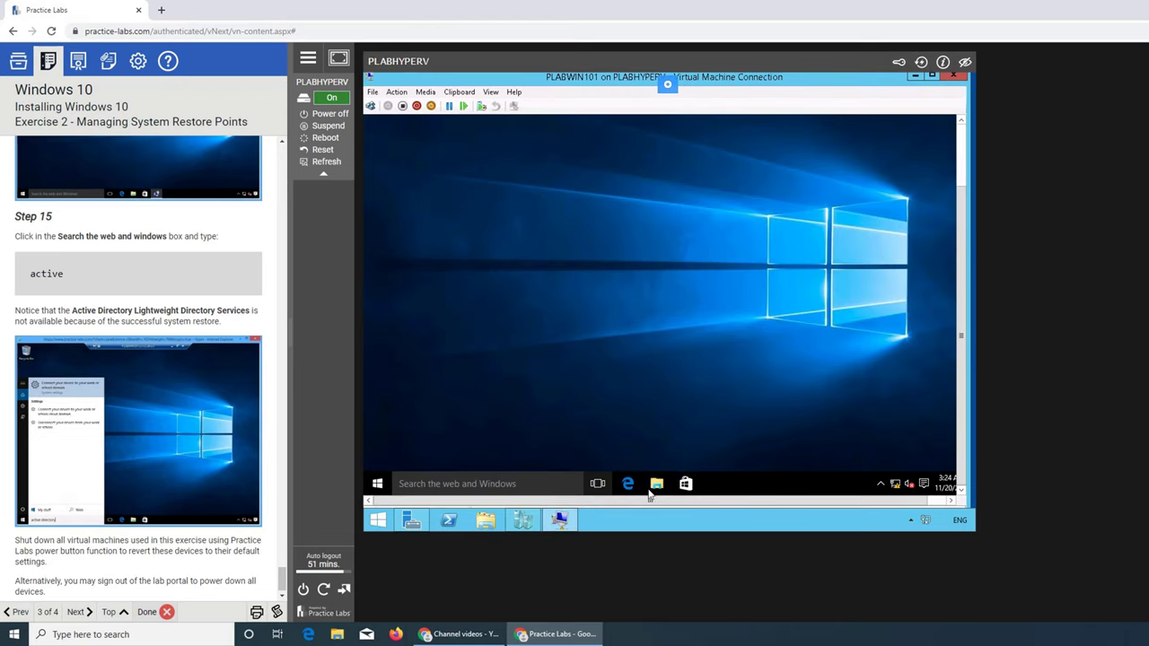
# Confirm AD LDS is absent from Windows features without changes, then advance the guide to Summary.
pyautogui.rightClick(381, 485)
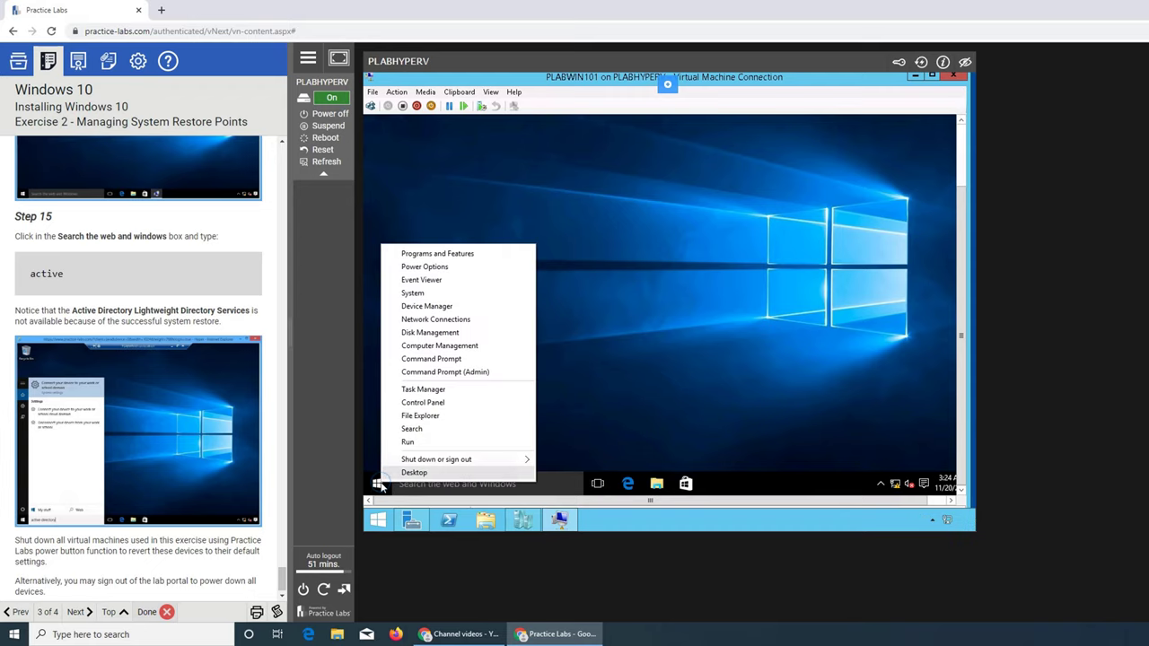
pyautogui.click(658, 359)
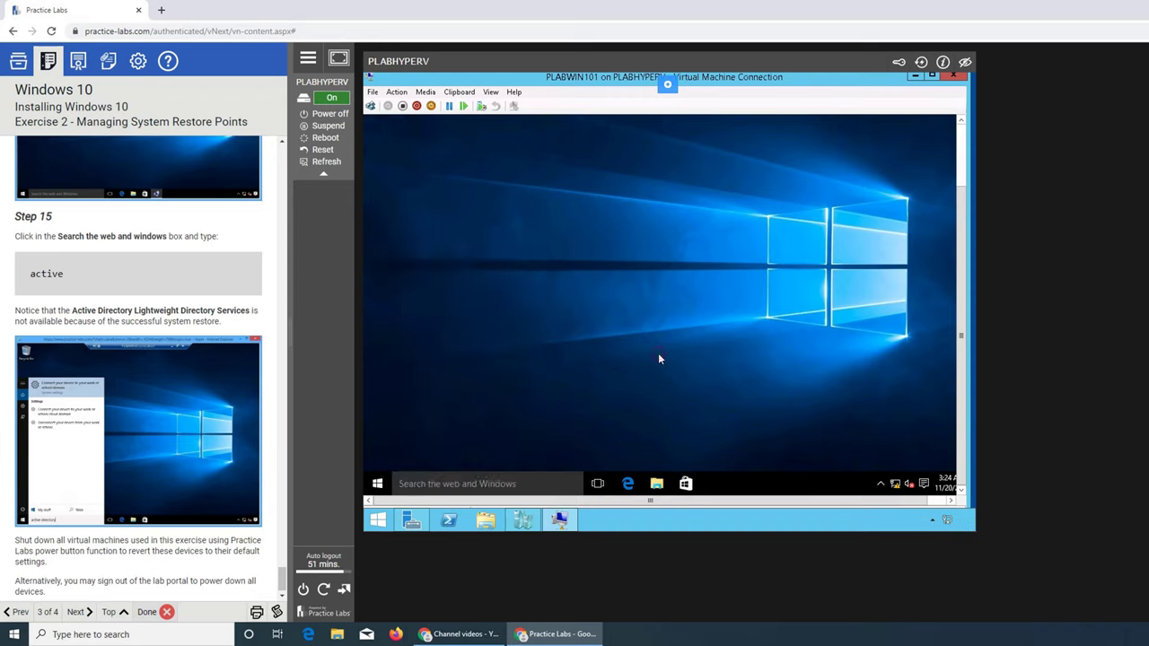
pyautogui.rightClick(377, 483)
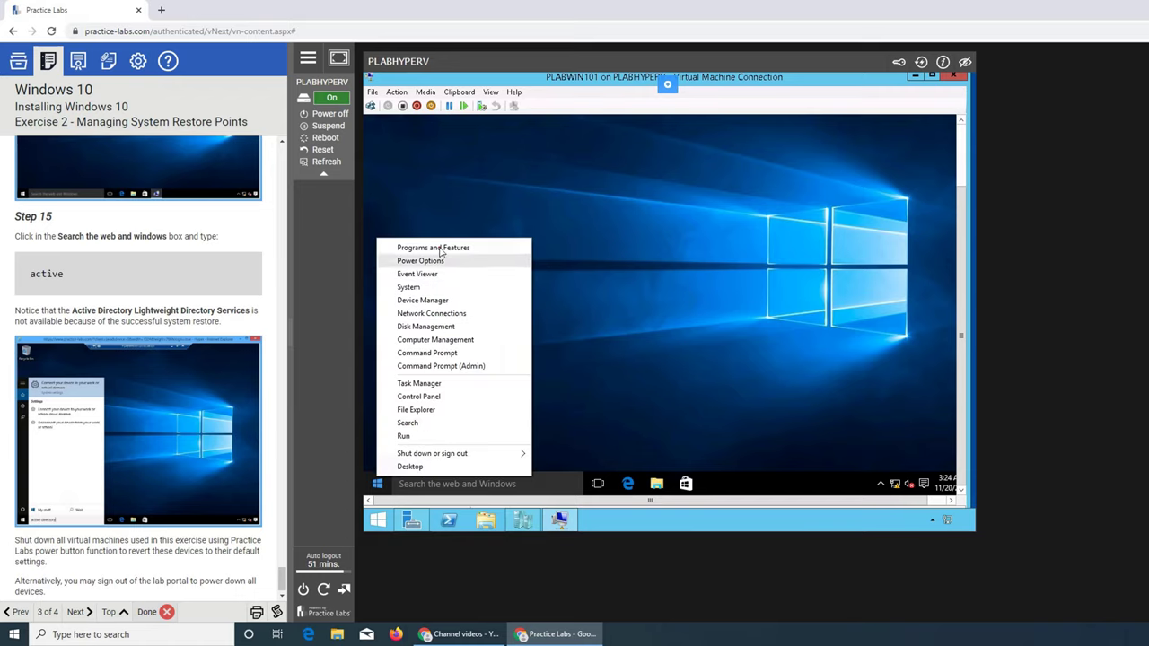
pyautogui.click(439, 254)
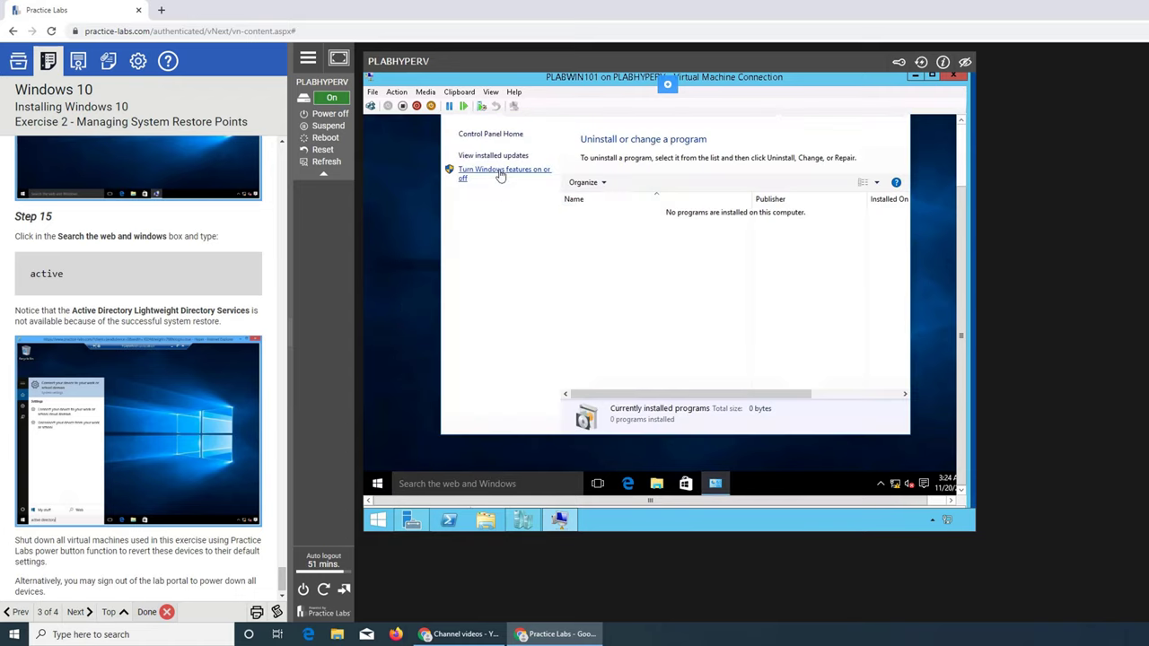
pyautogui.click(501, 174)
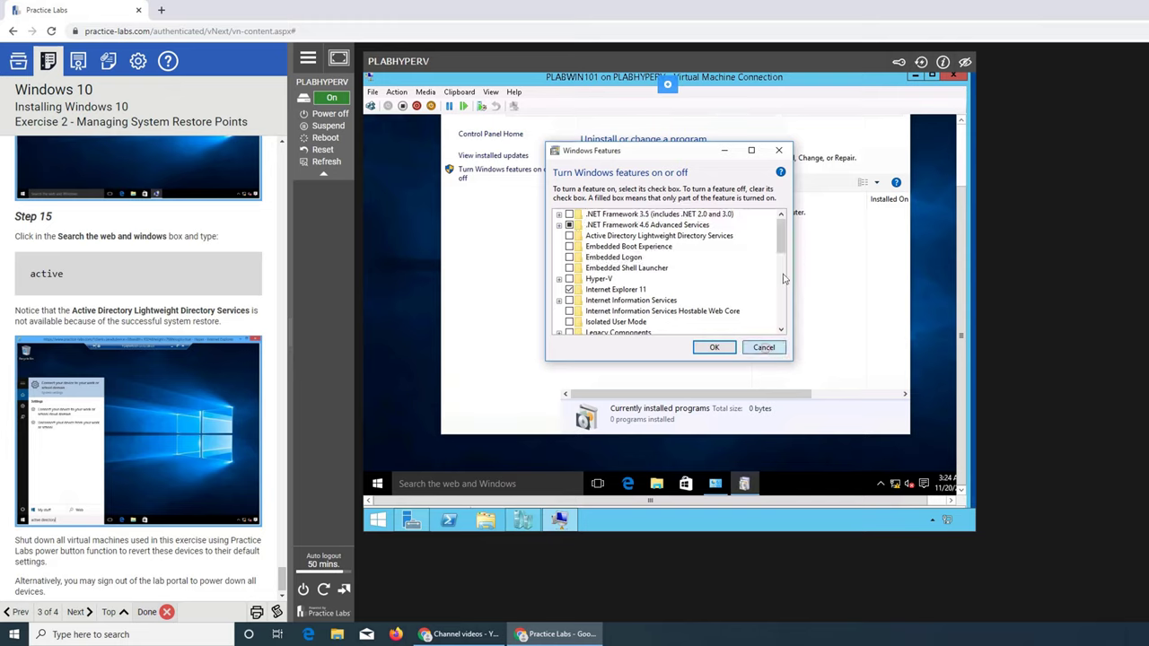
pyautogui.click(764, 347)
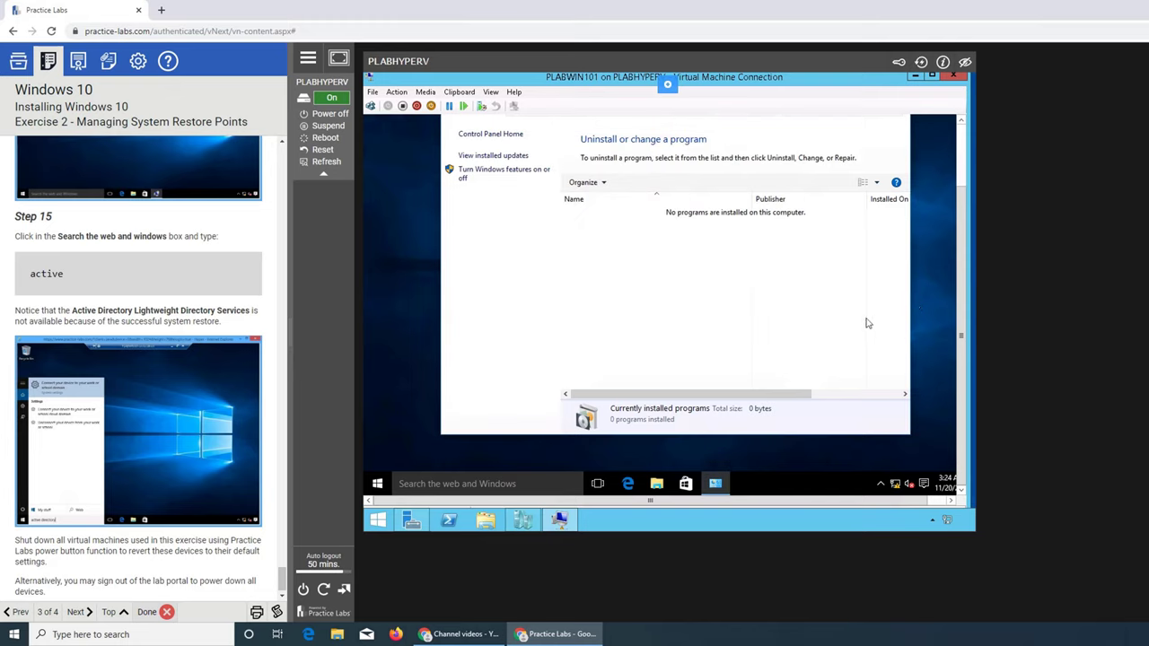
pyautogui.click(79, 612)
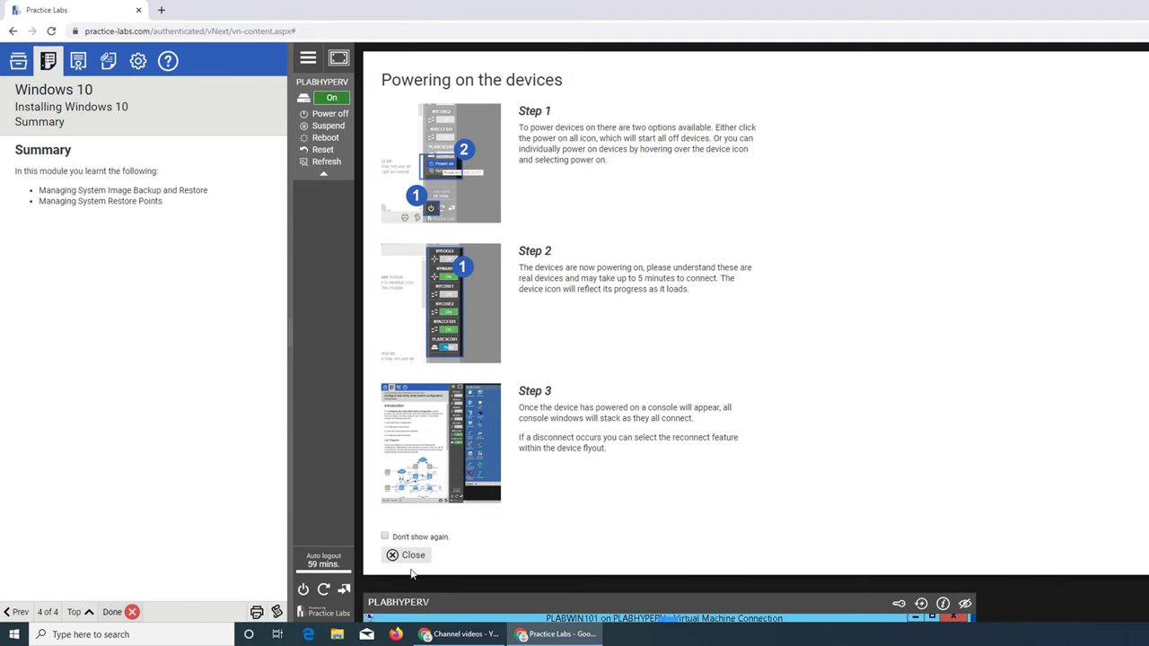
# Dismiss the help overlay, close Programs and Features, and power off PLABHYPERV.
pyautogui.click(406, 555)
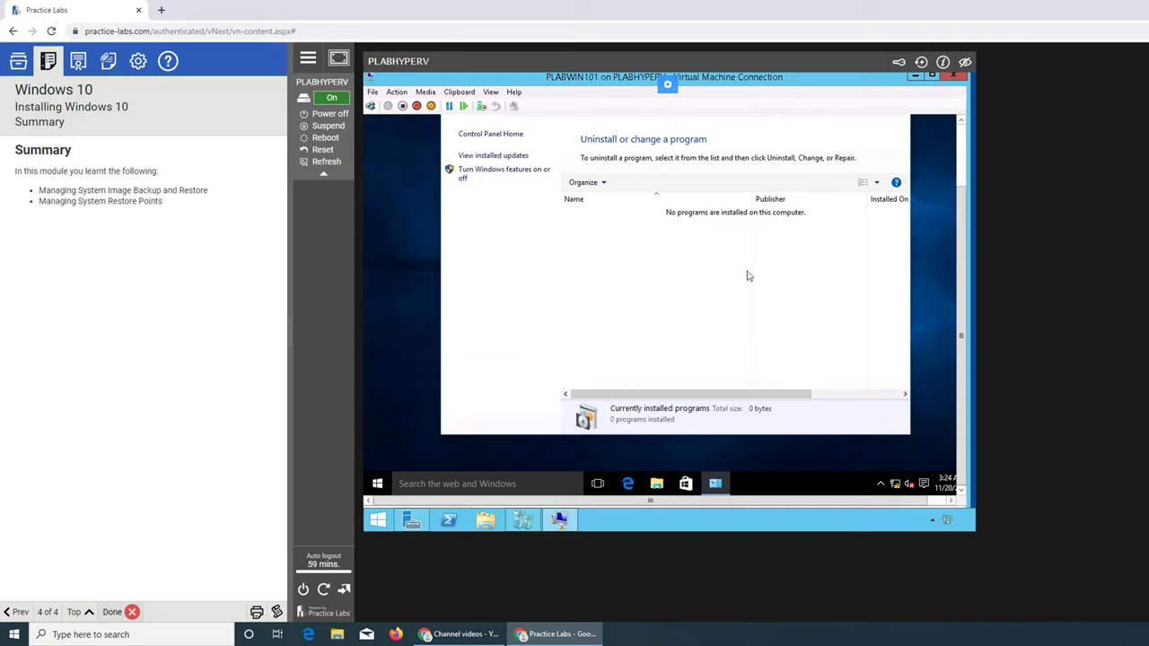
pyautogui.click(960, 166)
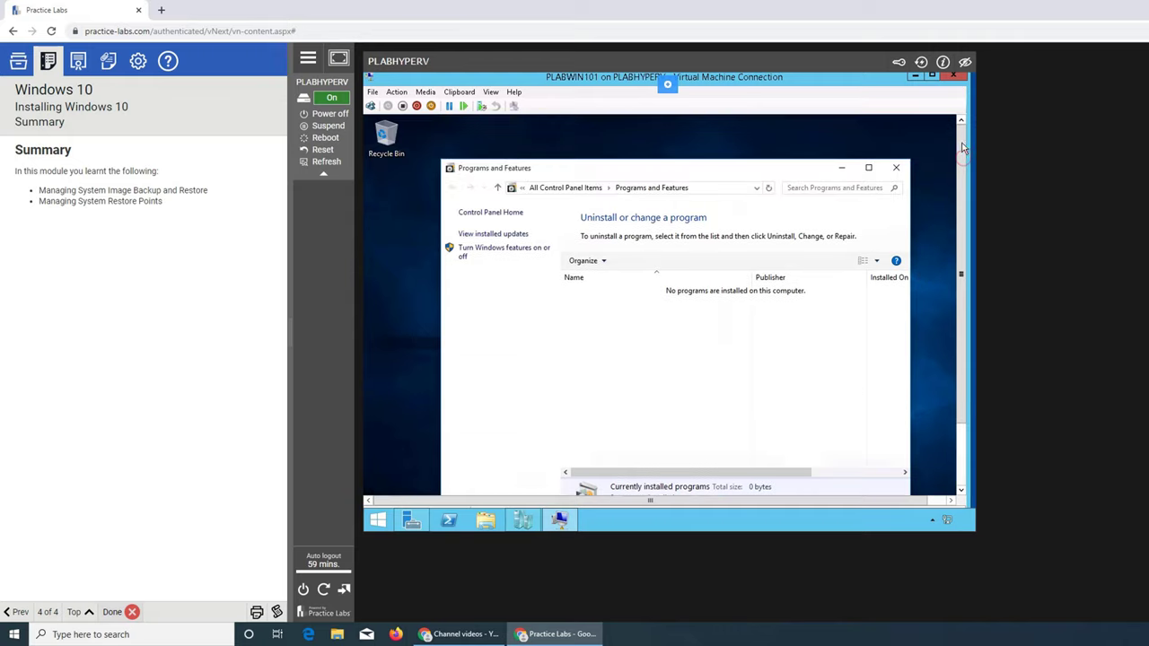
pyautogui.click(894, 169)
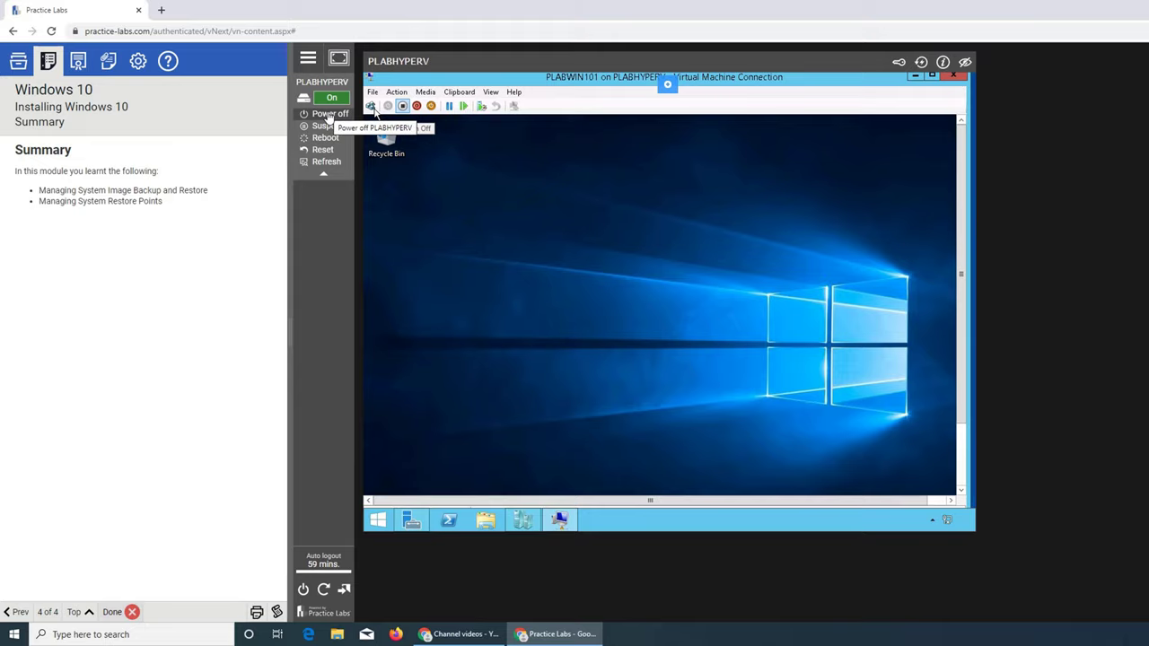
pyautogui.click(327, 115)
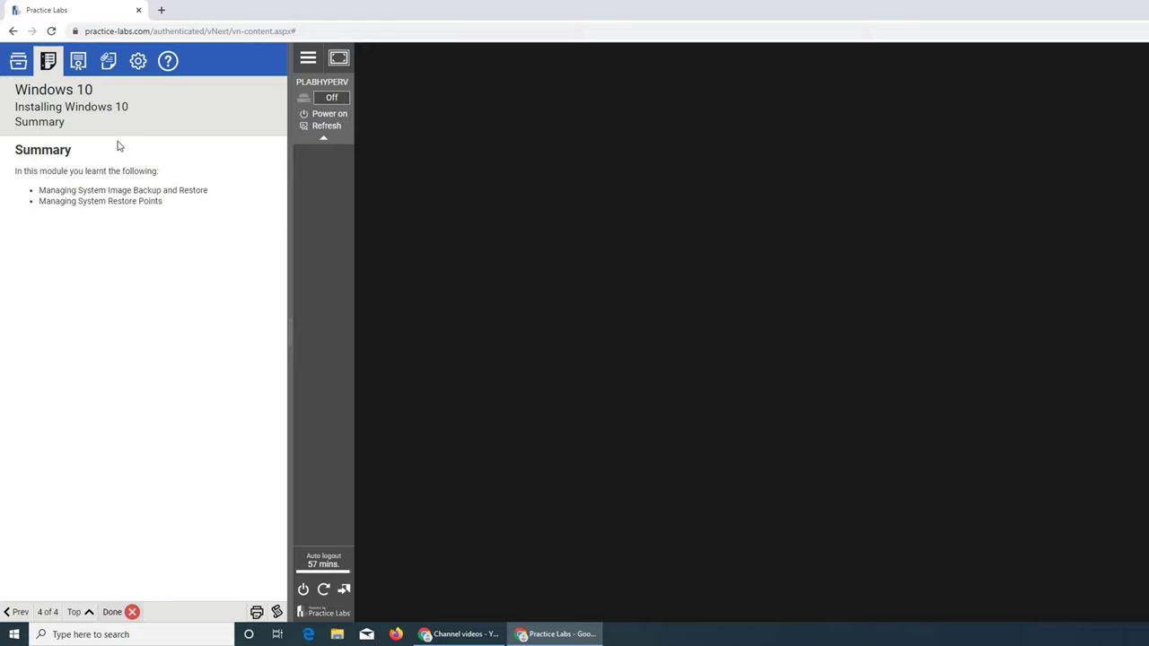
# Start a new Learn mode exam for PLAB-INTRO-4 - Windows 10, discarding the unfinished attempt.
pyautogui.click(75, 65)
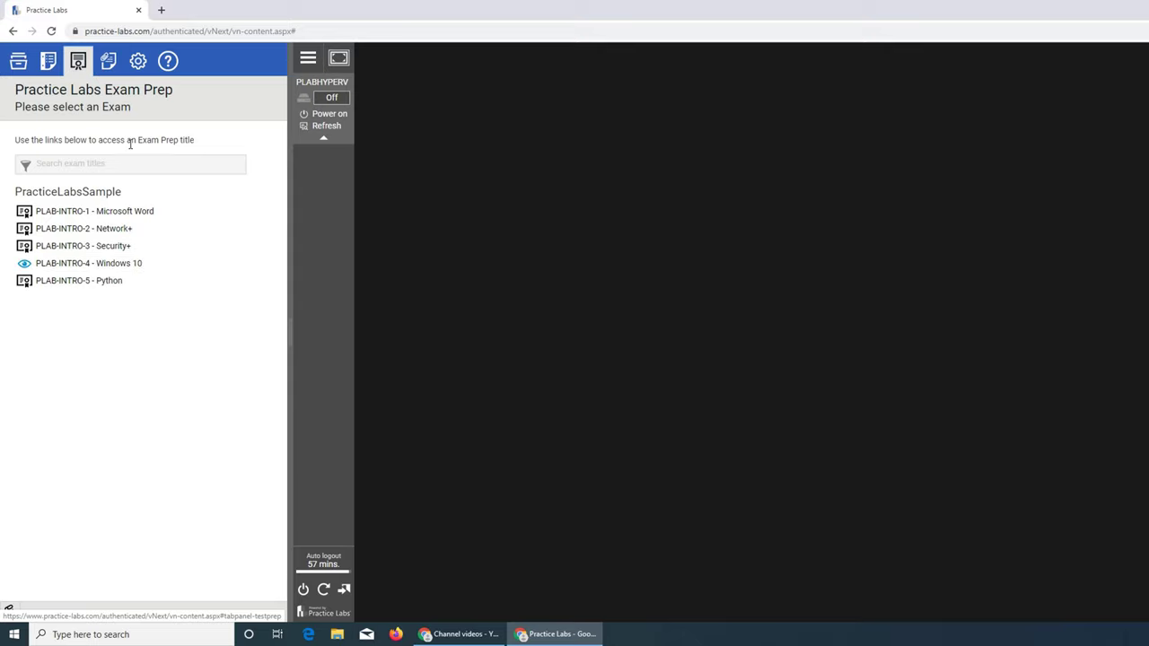
pyautogui.click(120, 269)
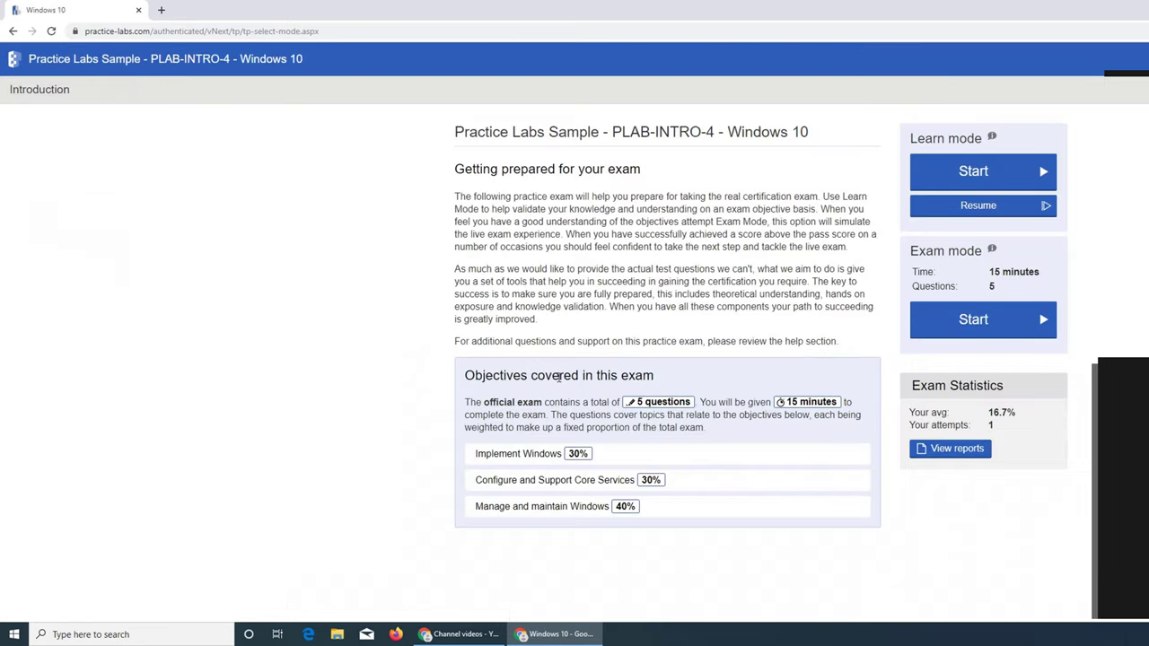
pyautogui.click(958, 171)
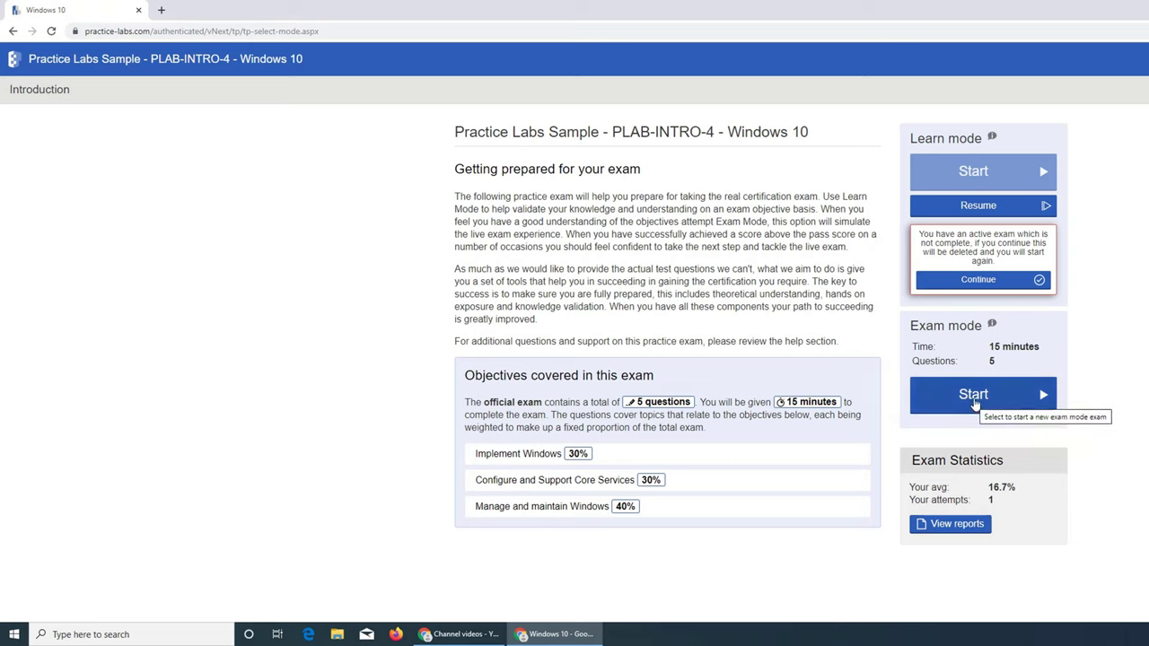
pyautogui.click(993, 283)
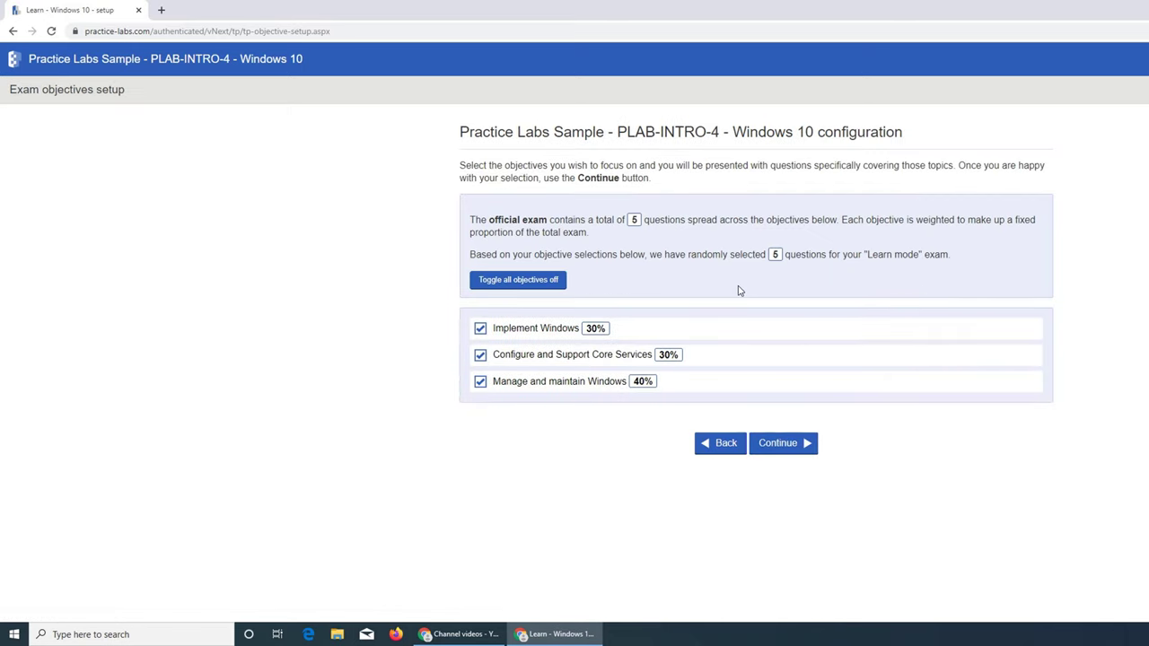
# Begin the test with all objectives, view Question 1's explanation, and reload with F5.
pyautogui.click(780, 443)
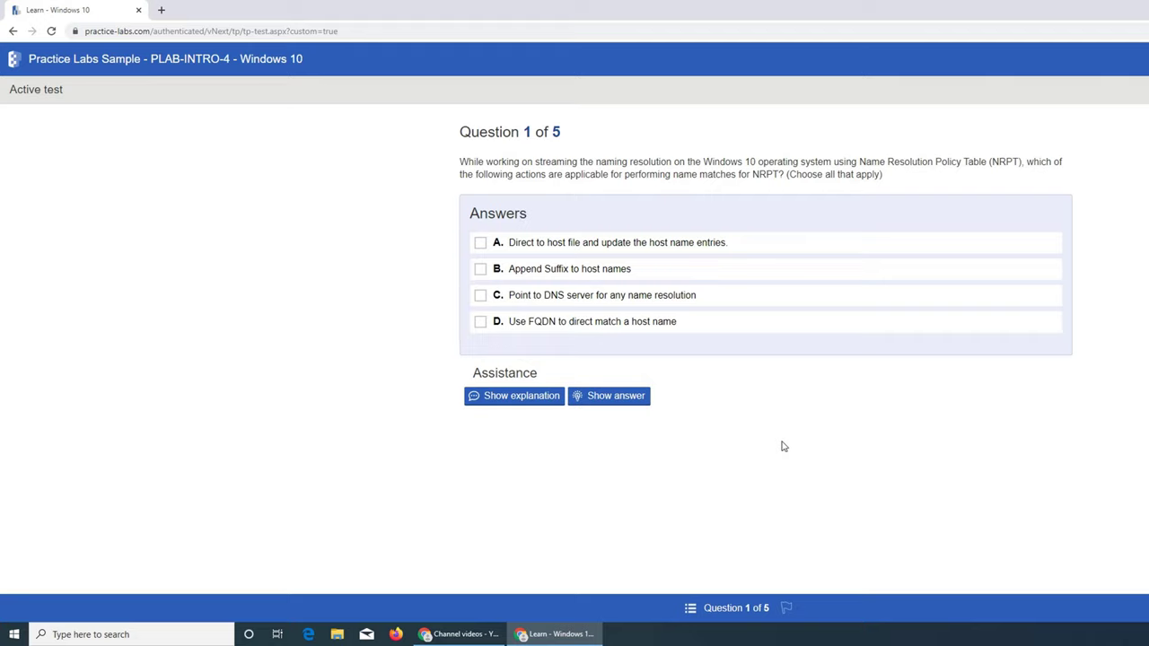
pyautogui.click(540, 405)
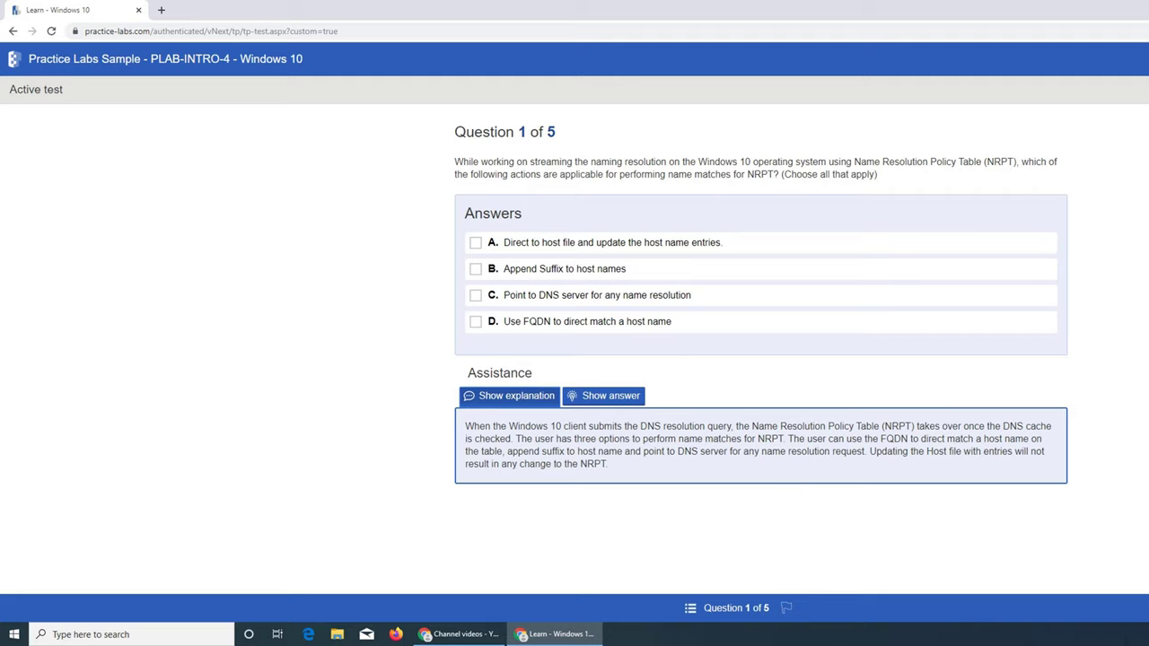
pyautogui.press('F5')
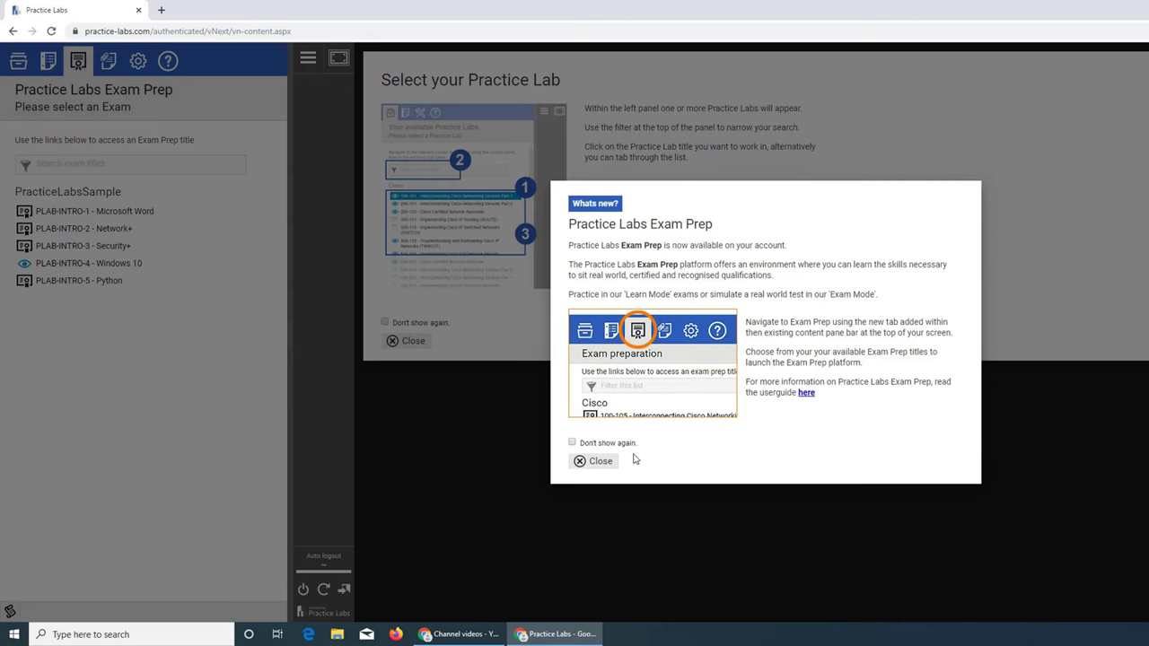
# Dismiss the What's new and Select your Practice Lab pop-ups and show the Practice Labs list.
pyautogui.click(603, 463)
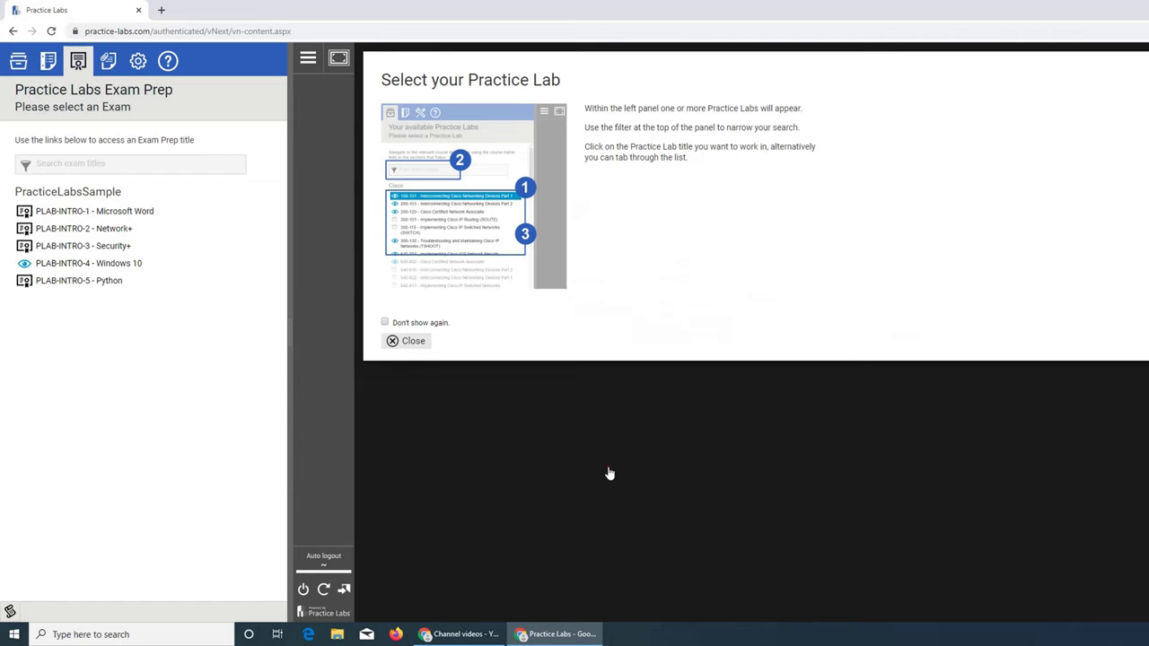
pyautogui.click(413, 342)
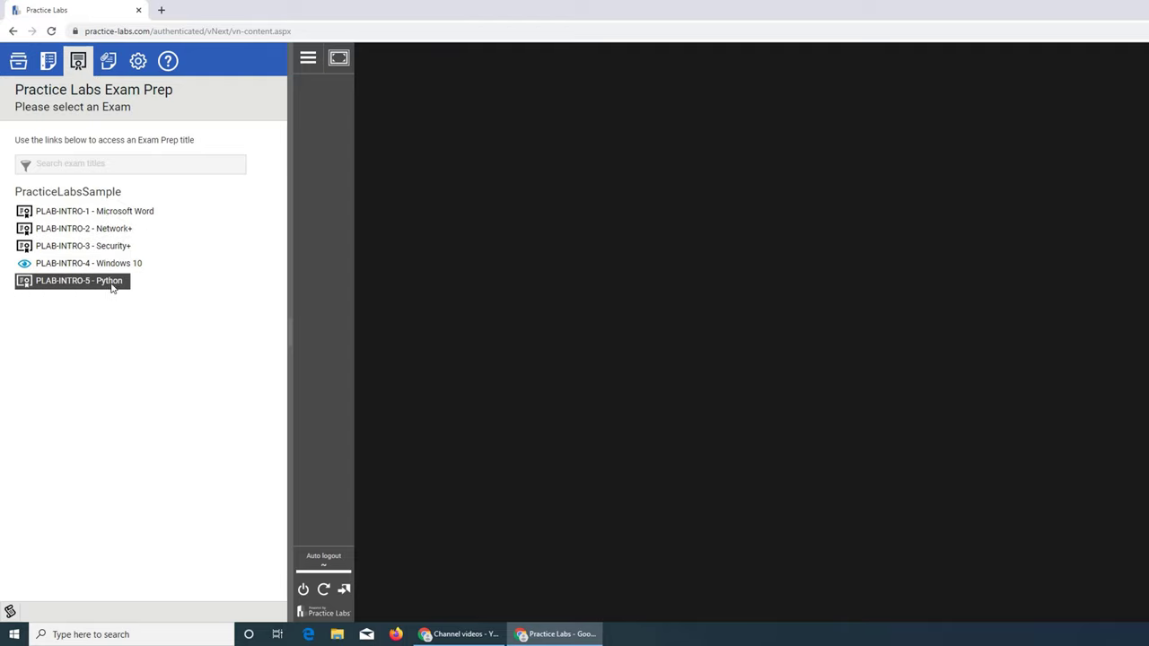
pyautogui.click(18, 60)
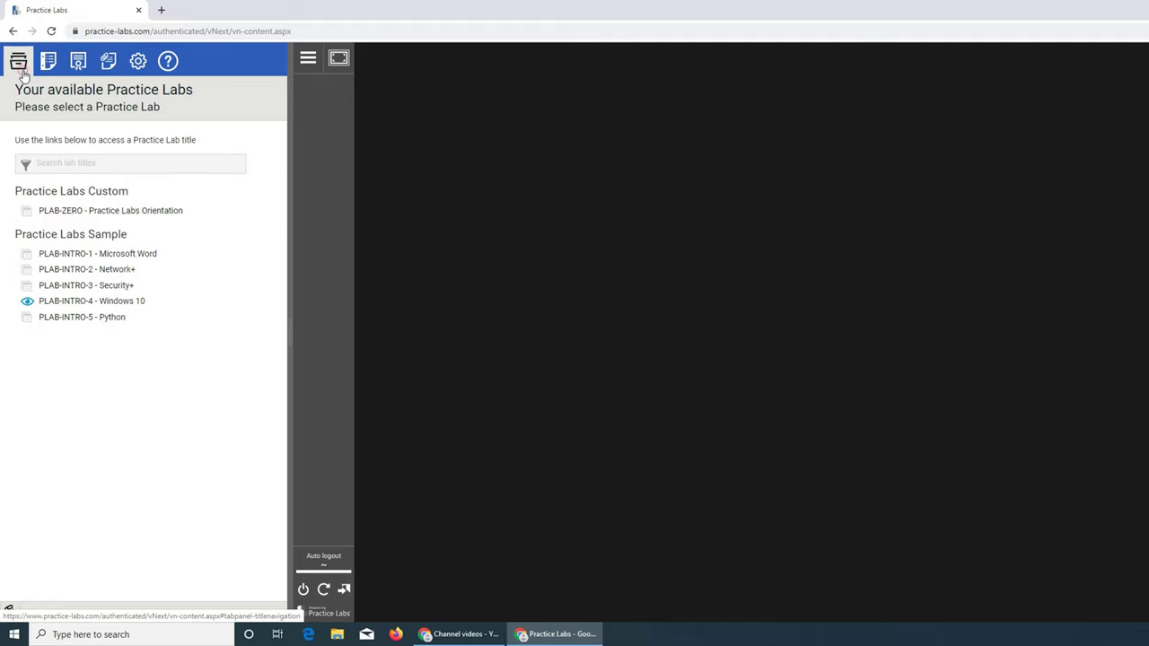
# Open the Windows 10 lab, then return to the labs list, closing each help pop-up.
pyautogui.click(127, 302)
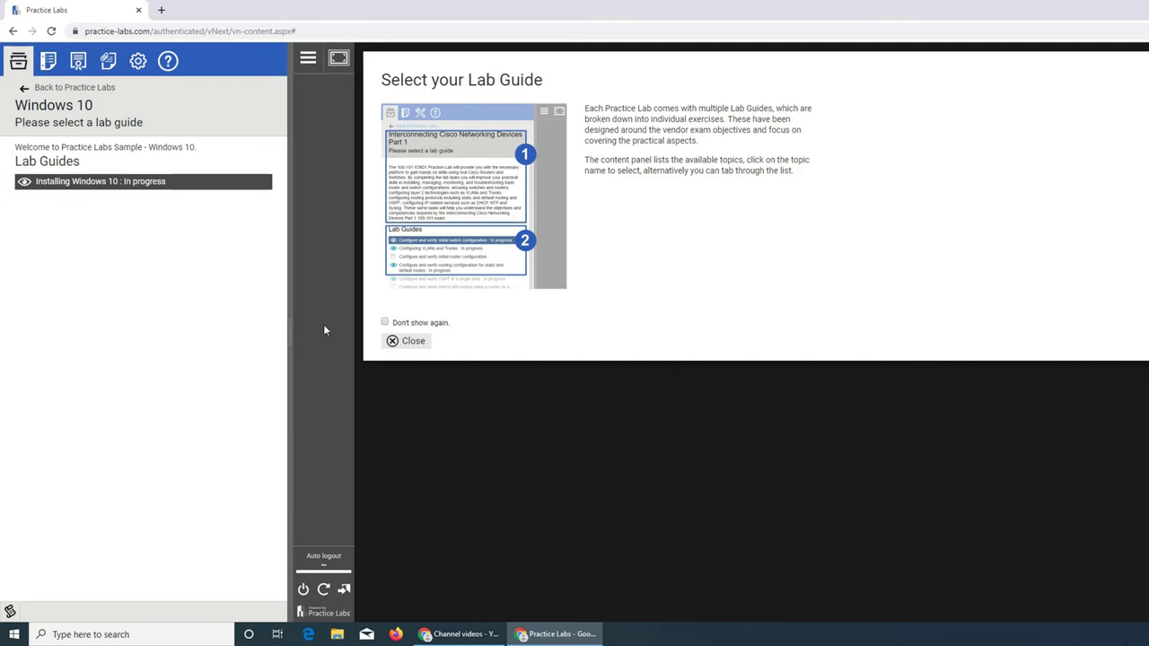
pyautogui.click(409, 341)
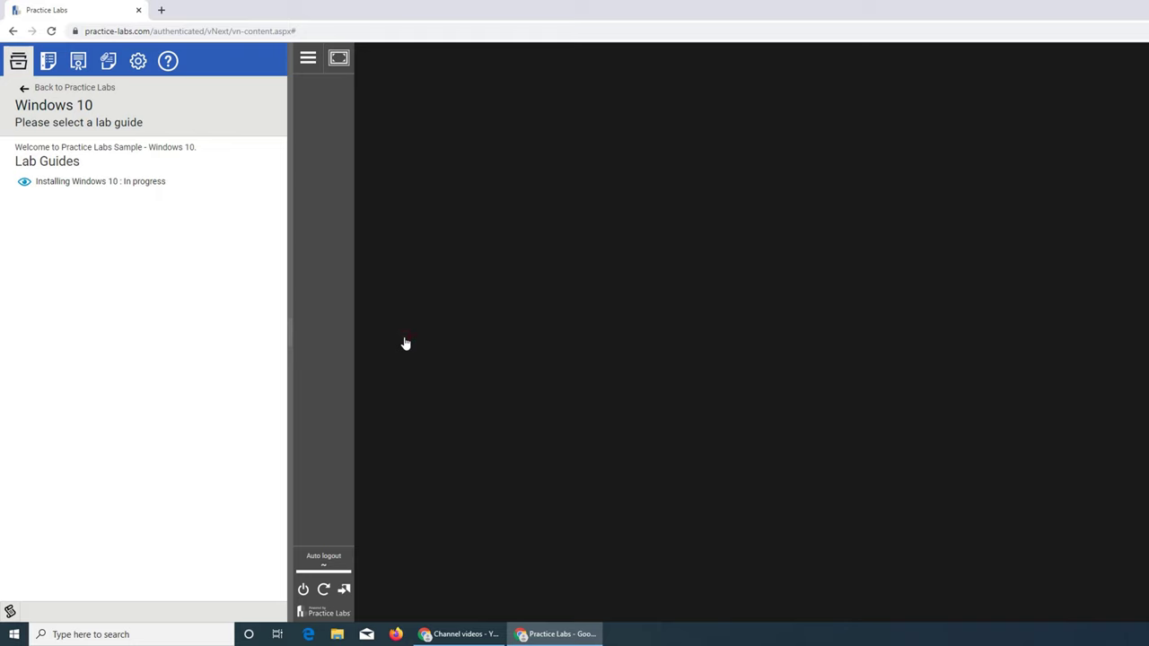
pyautogui.click(26, 90)
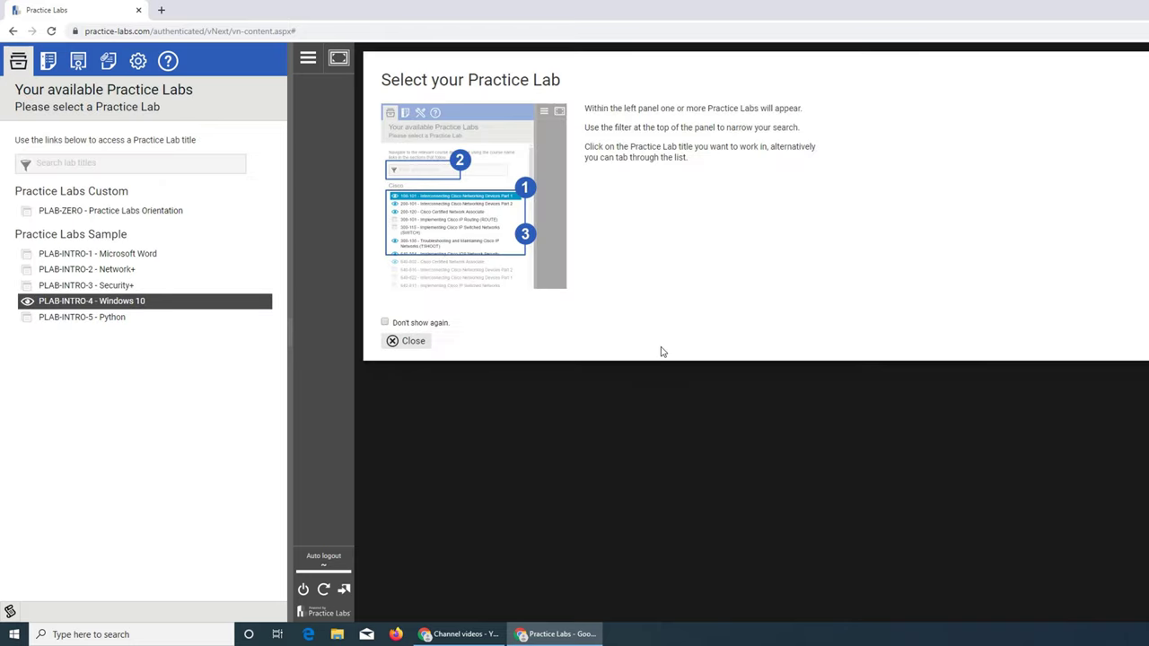
pyautogui.click(409, 341)
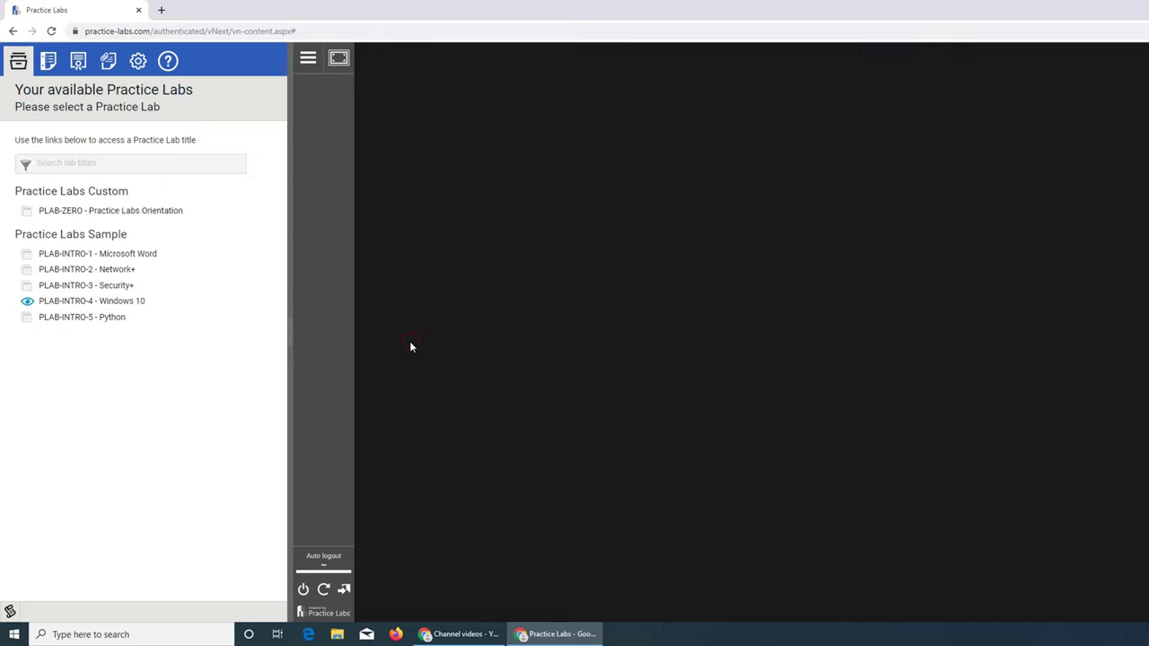